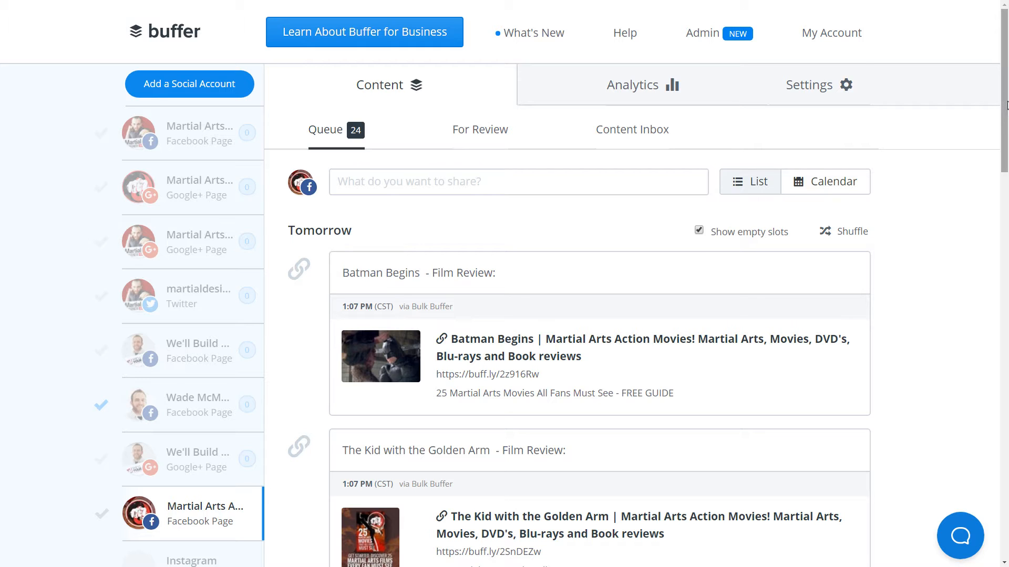
Check the posting schedule of the Martial Arts Action Movies Facebook page and return to its post queue.
{"action": "mouse_move", "coordinate": [999, 97]}
{"action": "left_mouse_down"}
{"action": "mouse_move", "coordinate": [1006, 439]}
{"action": "mouse_move", "coordinate": [1002, 98]}
{"action": "left_mouse_up"}
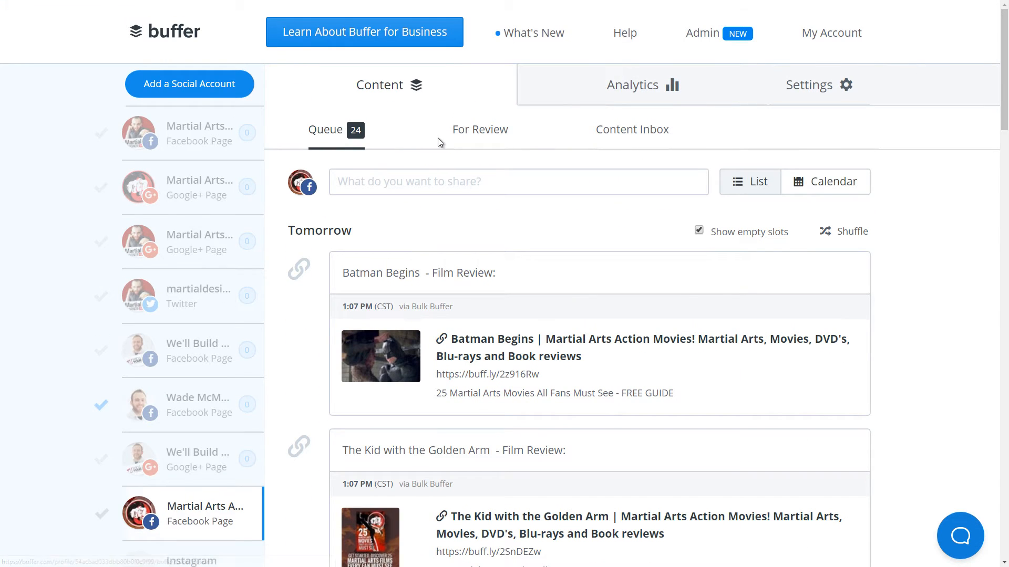
{"action": "mouse_move", "coordinate": [847, 85]}
{"action": "left_click", "coordinate": [810, 131]}
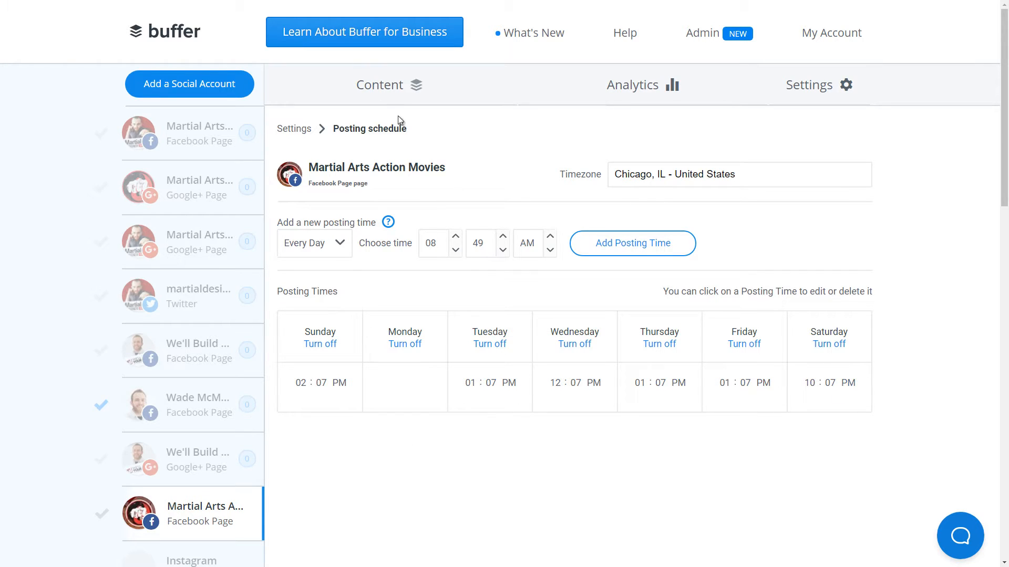
{"action": "left_click", "coordinate": [395, 93]}
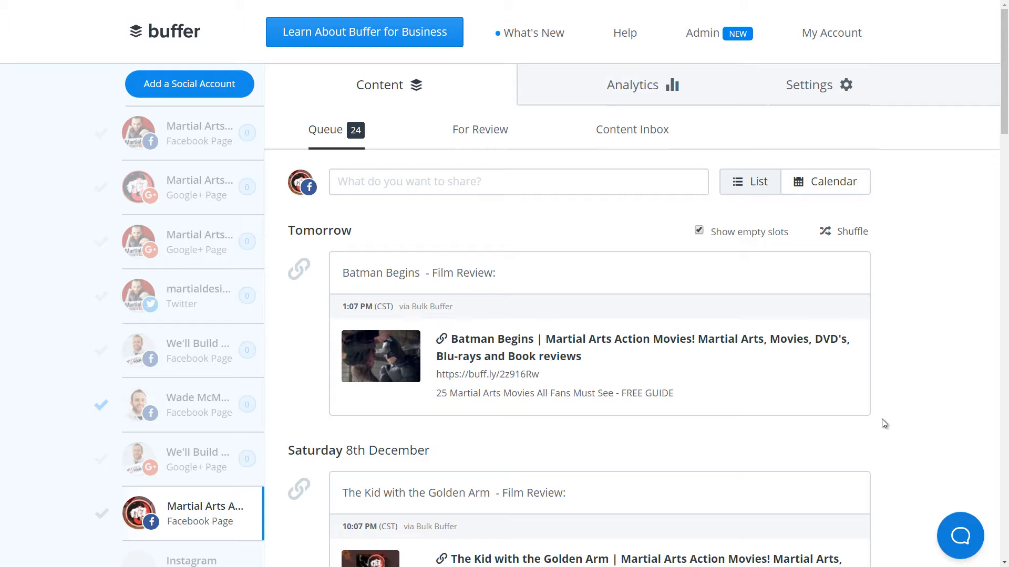
{"action": "mouse_move", "coordinate": [488, 290]}
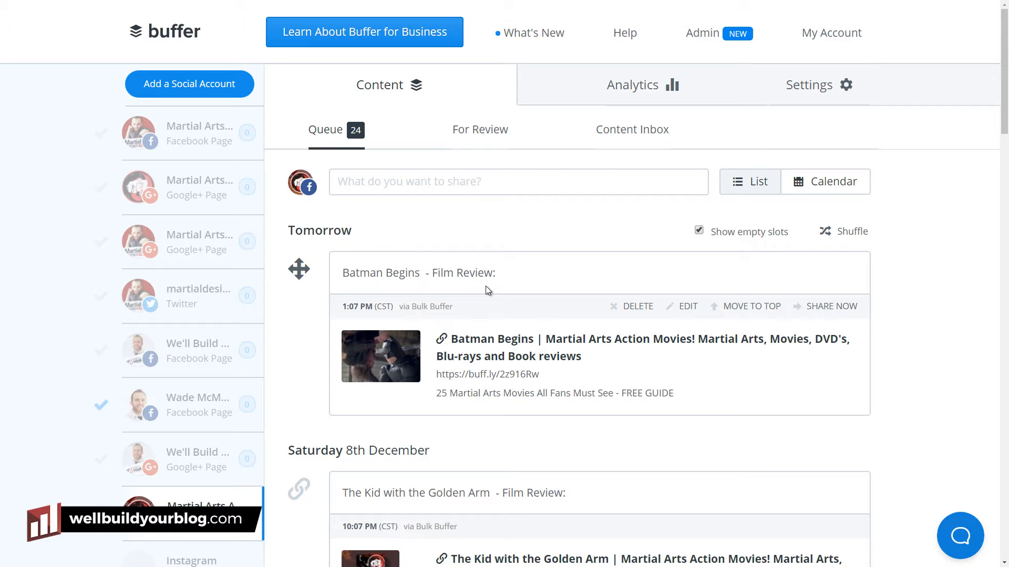
{"action": "scroll", "coordinate": [486, 290], "scroll_direction": "down", "scroll_amount": 2}
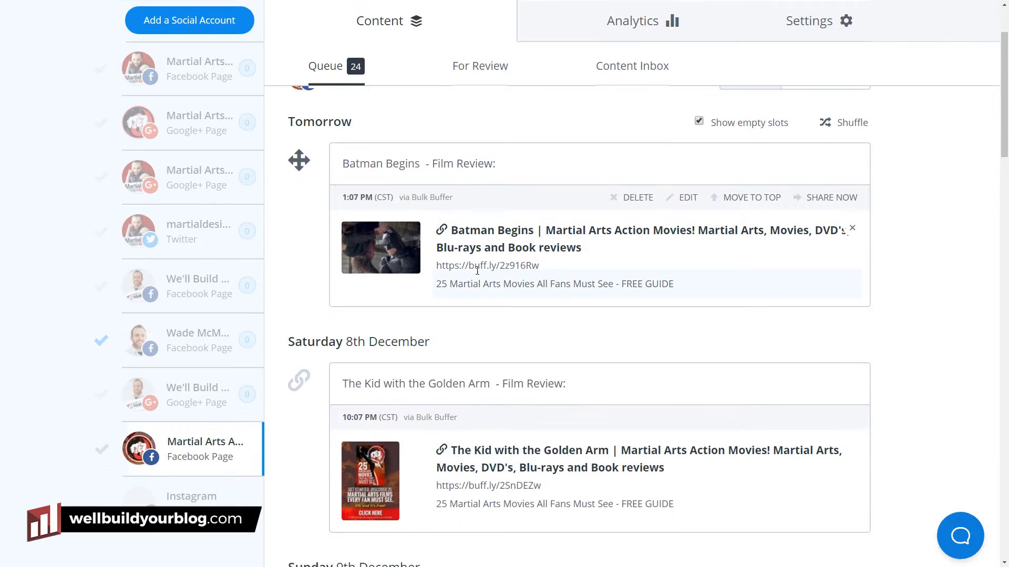
{"action": "scroll", "coordinate": [794, 312], "scroll_direction": "up", "scroll_amount": 2}
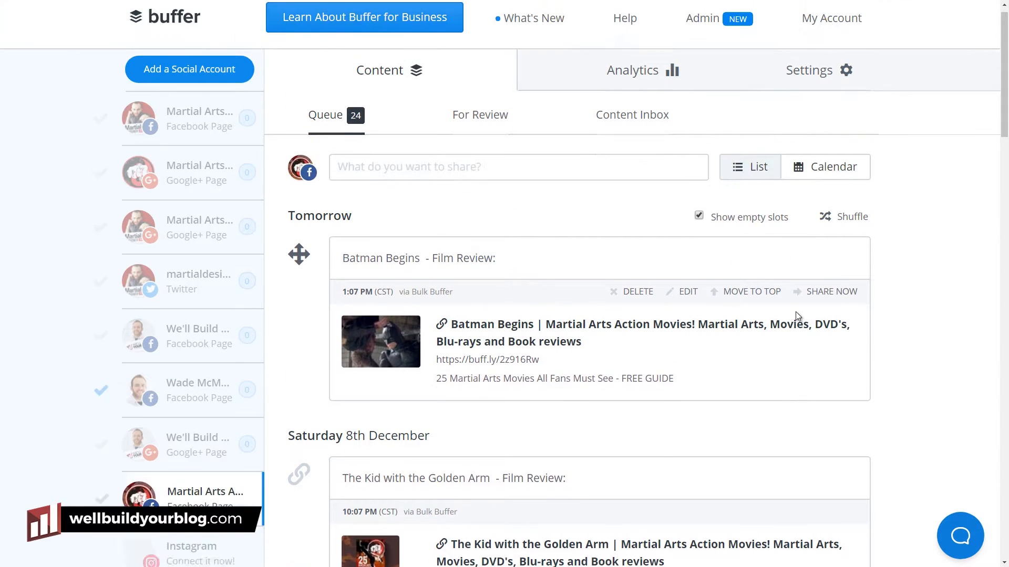
{"action": "scroll", "coordinate": [683, 263], "scroll_direction": "down", "scroll_amount": 1}
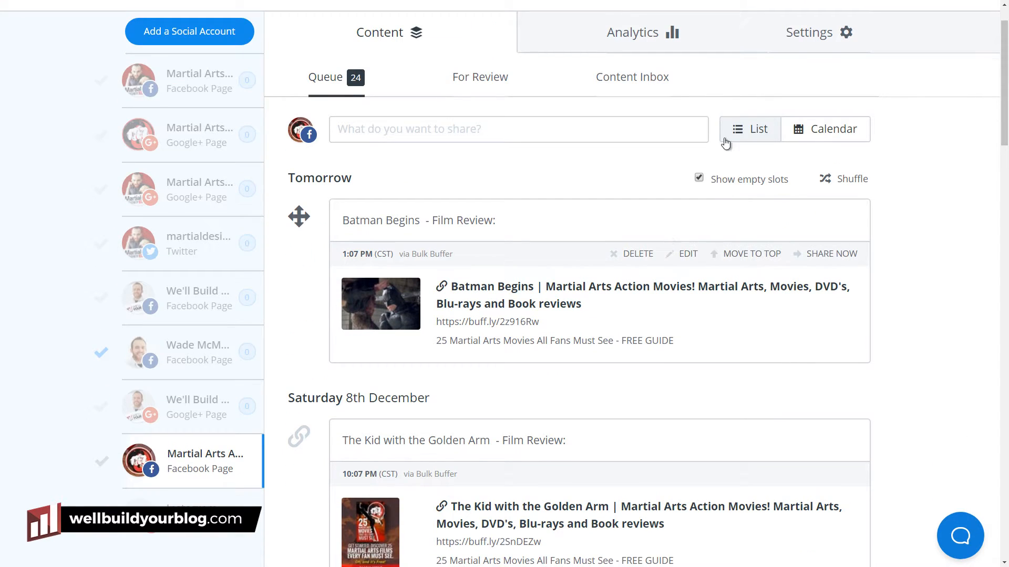
{"action": "scroll", "coordinate": [650, 208], "scroll_direction": "up", "scroll_amount": 1}
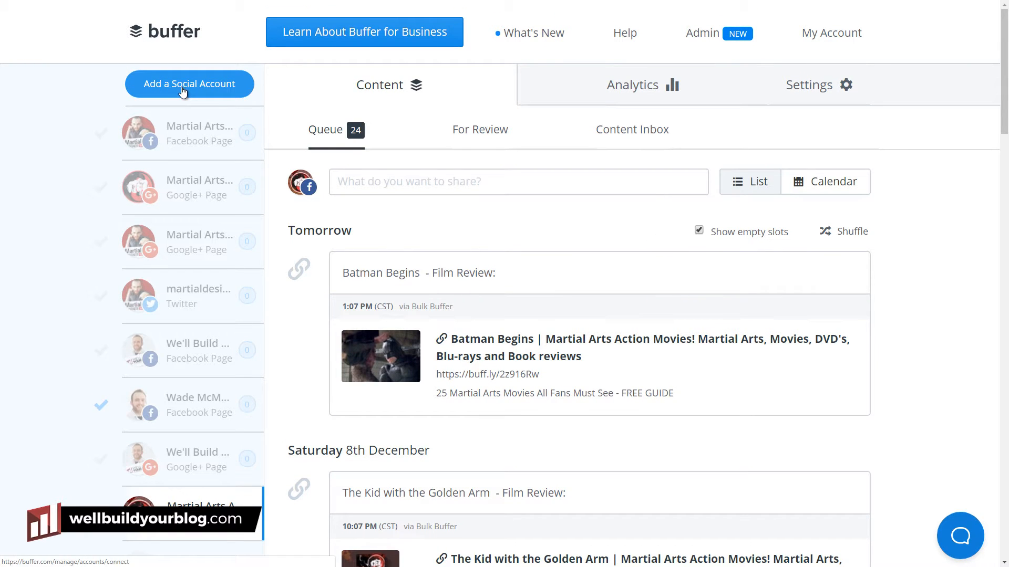
Connect the MartialArtFlick Twitter profile as a new social account, entering the account password and authorizing access.
{"action": "left_click", "coordinate": [205, 89]}
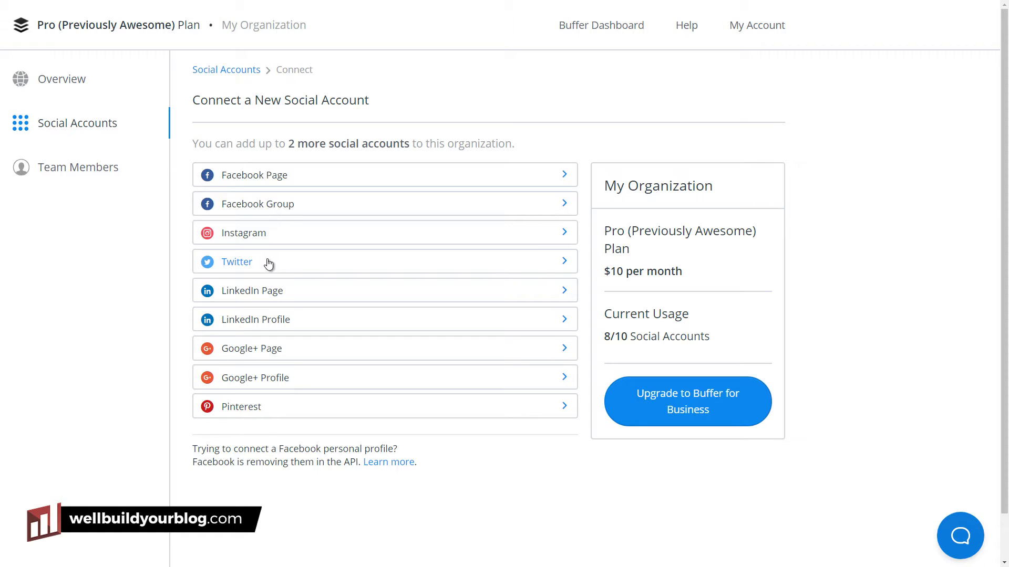
{"action": "left_click", "coordinate": [247, 261]}
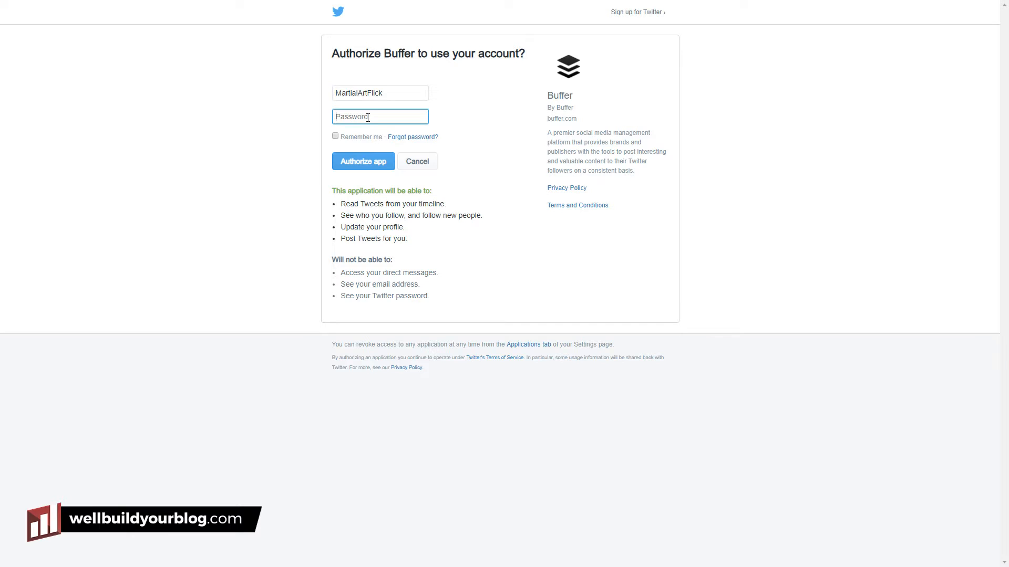
{"action": "type", "text": "••••••••••••••"}
{"action": "left_click", "coordinate": [385, 168]}
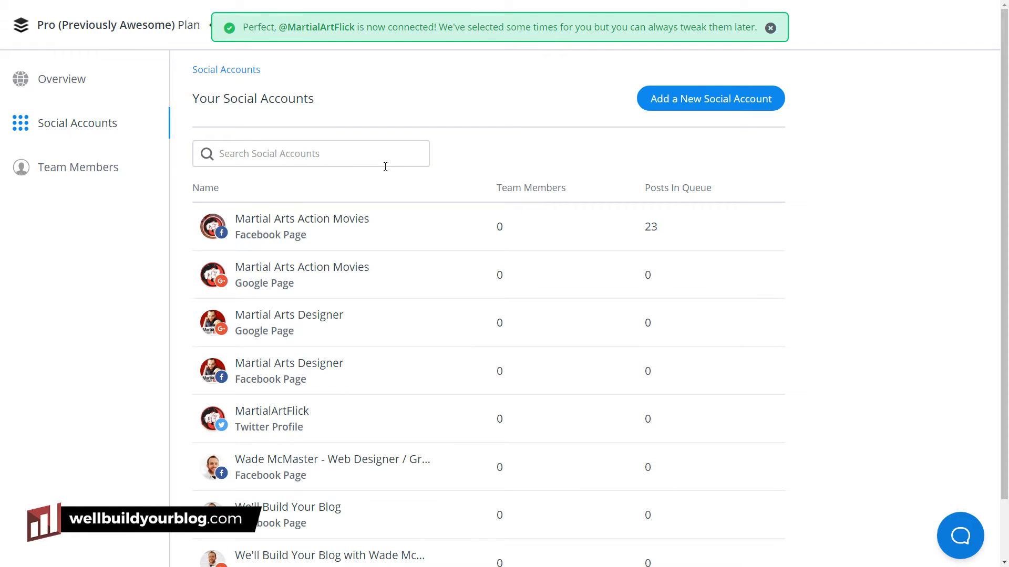
Review the connected social accounts, including the MartialArtFlick Twitter profile's details, and view the organization overview.
{"action": "scroll", "coordinate": [407, 252], "scroll_direction": "down", "scroll_amount": 2}
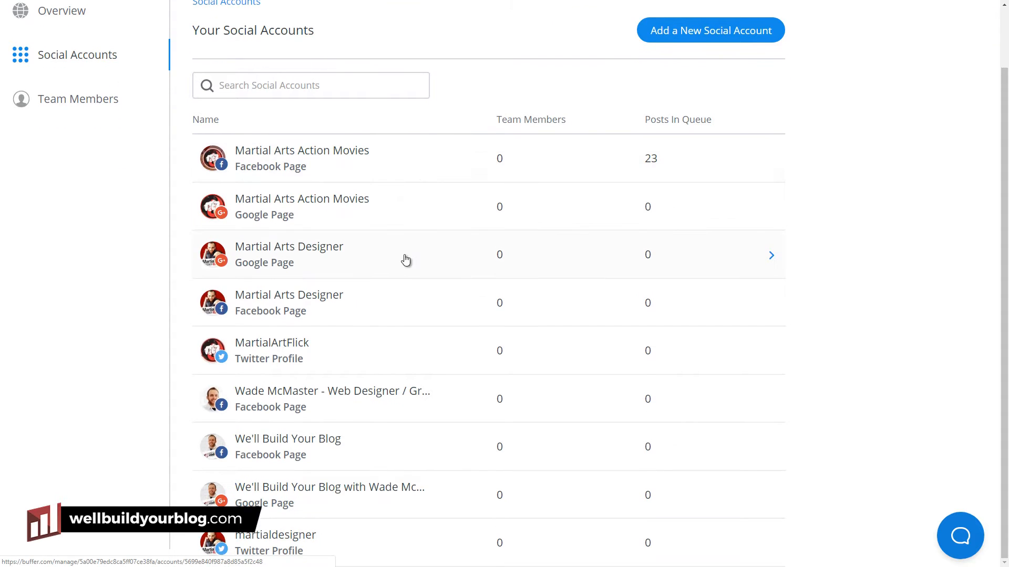
{"action": "scroll", "coordinate": [279, 275], "scroll_direction": "up", "scroll_amount": 2}
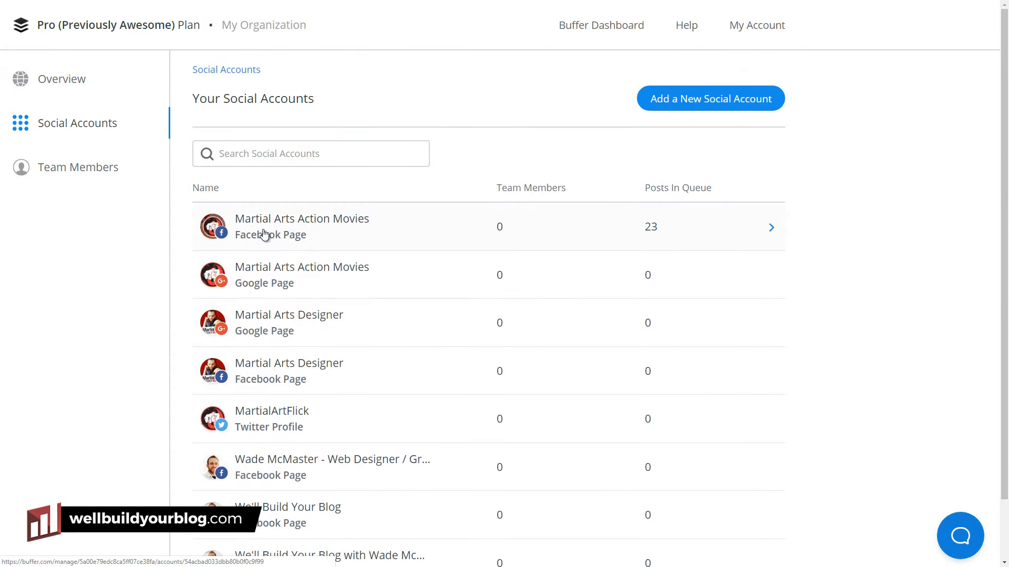
{"action": "scroll", "coordinate": [278, 368], "scroll_direction": "down", "scroll_amount": 2}
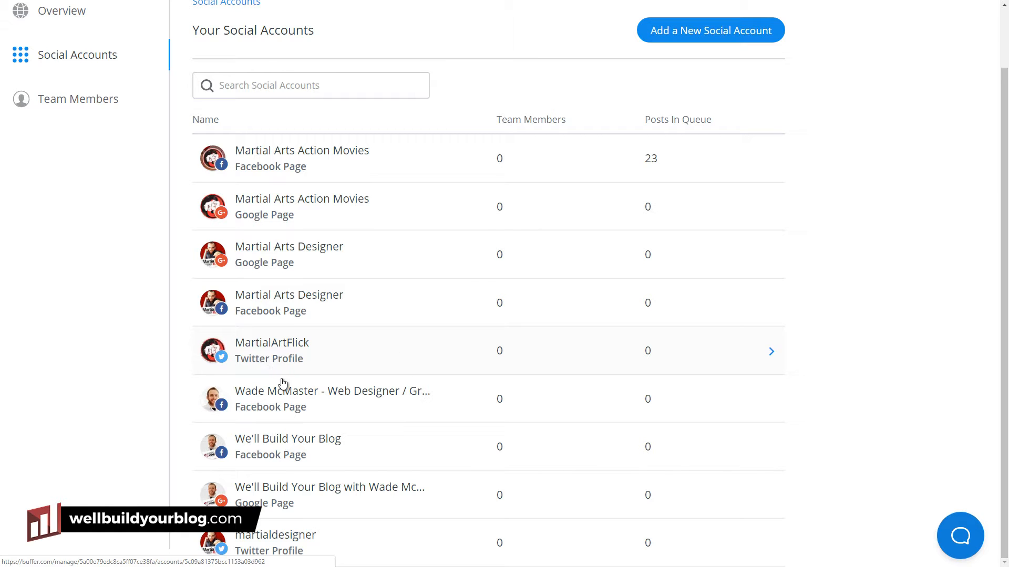
{"action": "left_click", "coordinate": [773, 352]}
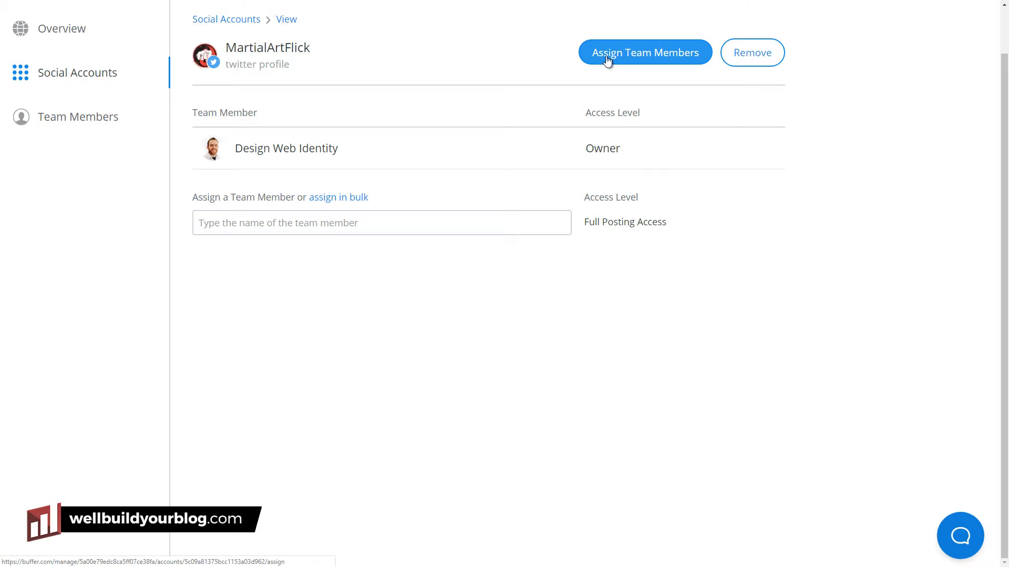
{"action": "left_click", "coordinate": [52, 30]}
{"action": "scroll", "coordinate": [529, 281], "scroll_direction": "up", "scroll_amount": 1}
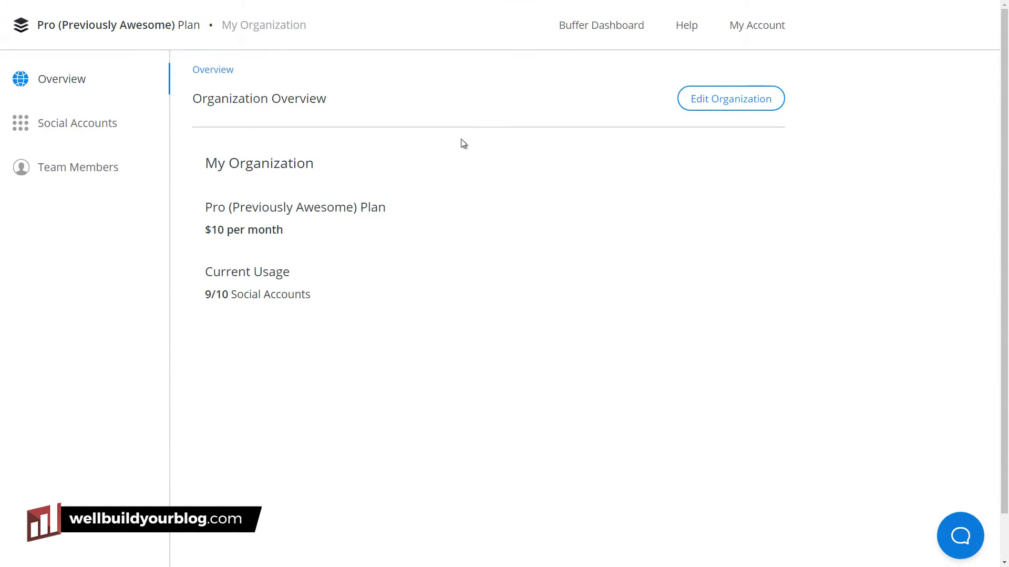
Open the MartialArtFlick Twitter queue in the Buffer dashboard and stop sharing by default to the other marked Facebook page.
{"action": "left_click", "coordinate": [603, 30]}
{"action": "left_click", "coordinate": [593, 28]}
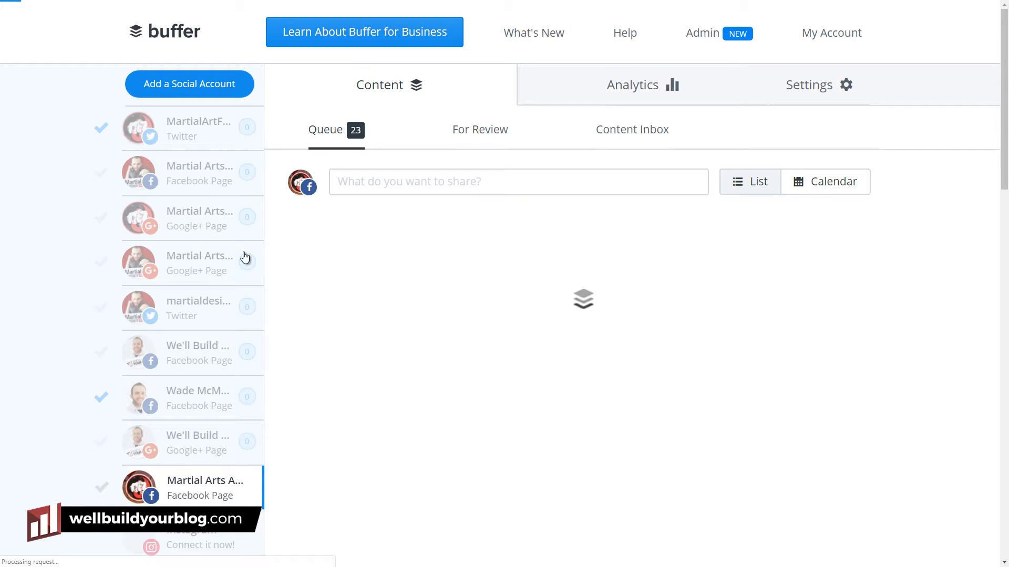
{"action": "left_click", "coordinate": [193, 136]}
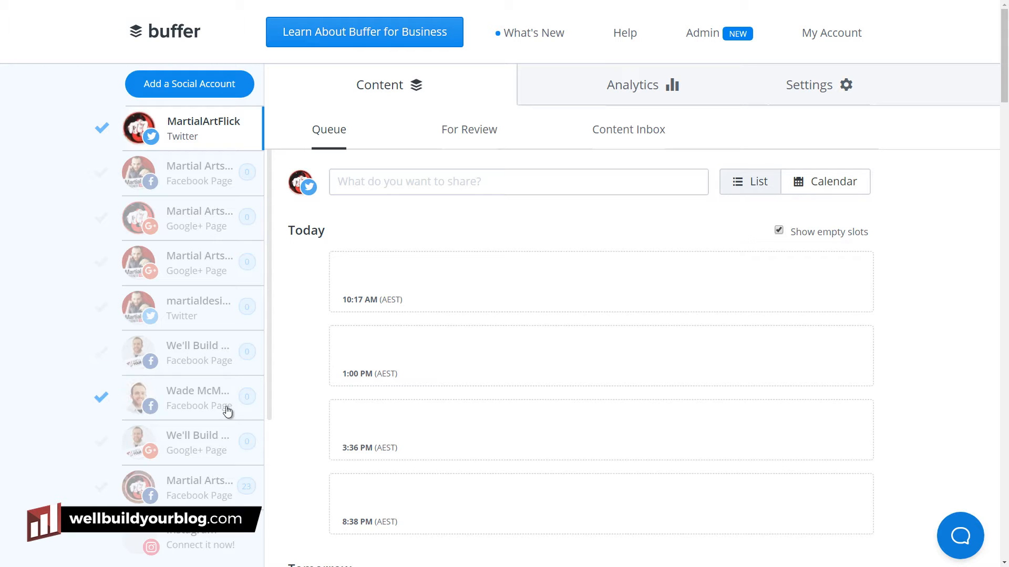
{"action": "left_click", "coordinate": [100, 402]}
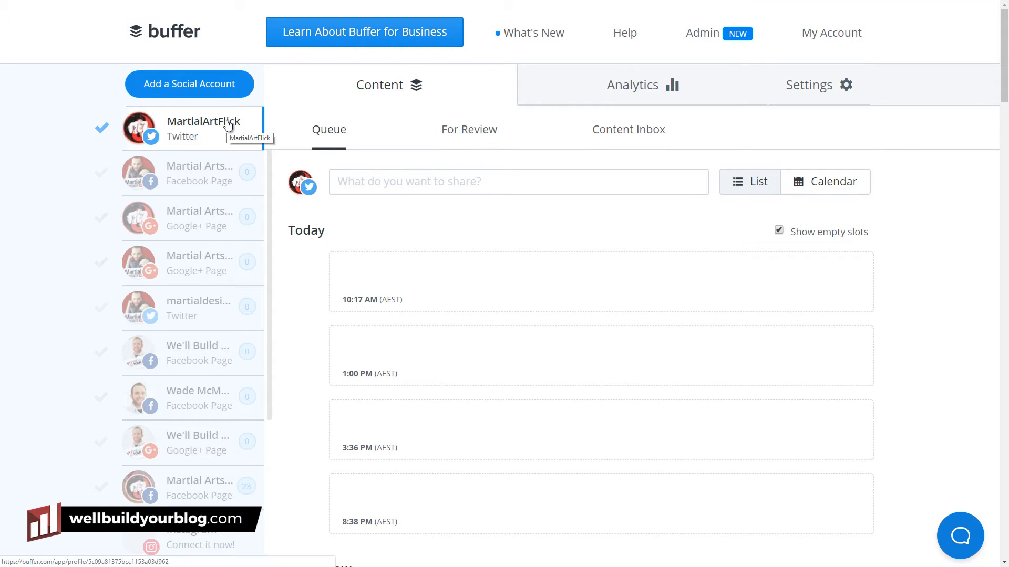
Mark the Martial Arts Action Movies Google+ and Facebook pages for sharing by default, and unmark both again.
{"action": "left_click", "coordinate": [101, 221]}
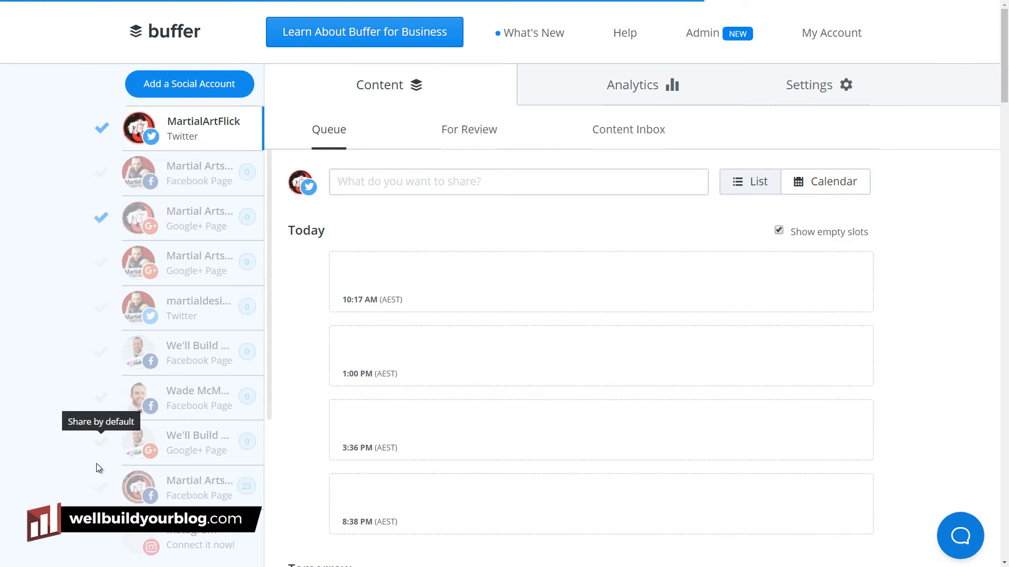
{"action": "left_click", "coordinate": [101, 488]}
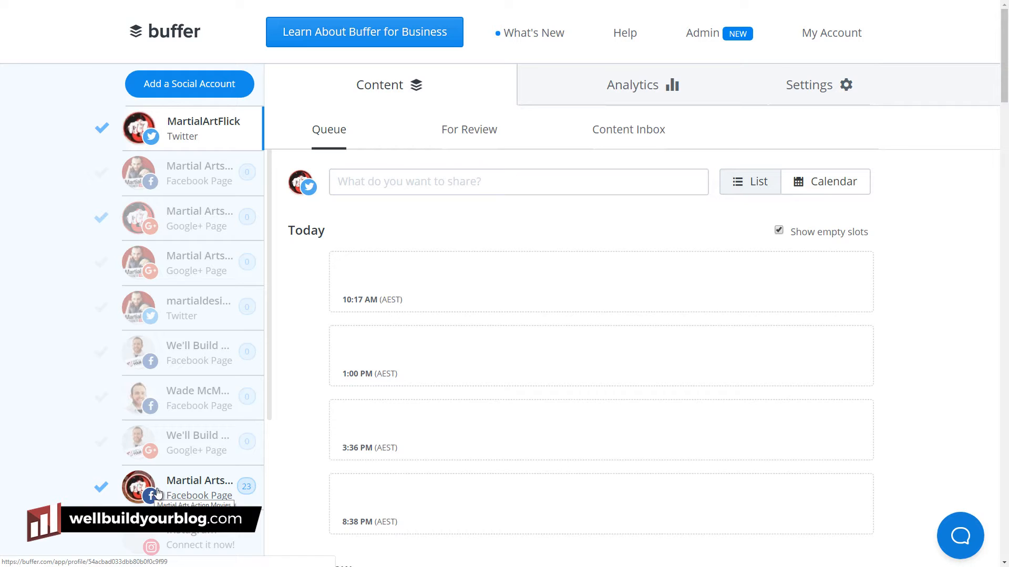
{"action": "left_click", "coordinate": [101, 490]}
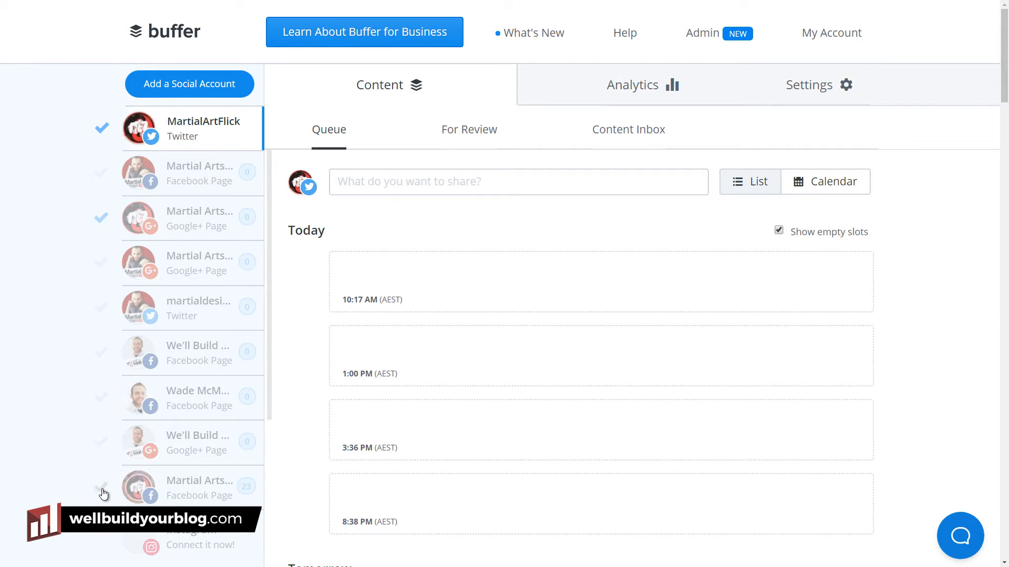
{"action": "left_click", "coordinate": [101, 219]}
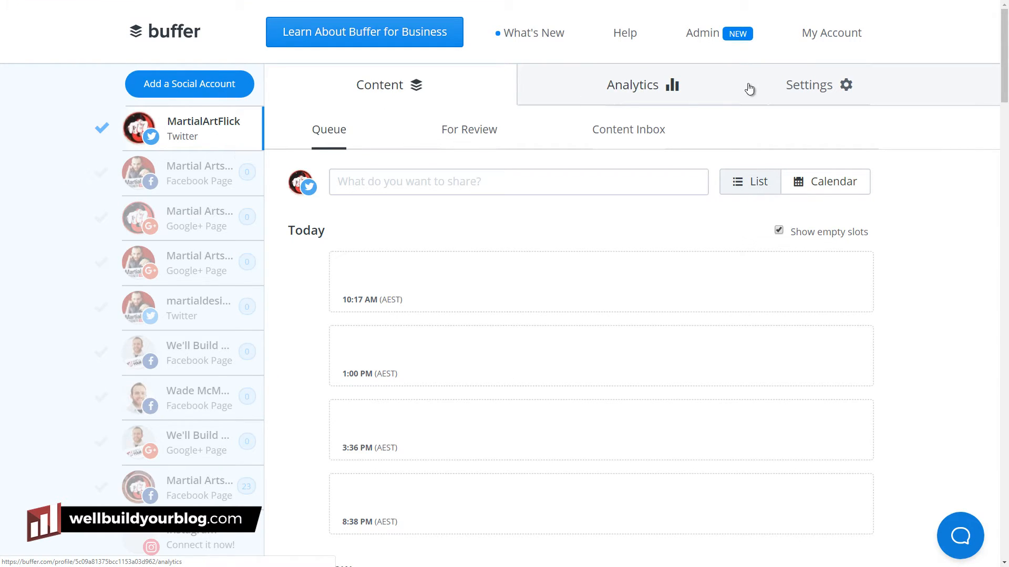
In the MartialArtFlick posting schedule, delete the Monday 1:00 PM, Saturday 10:17 AM, Wednesday 3:36 PM and Sunday 3:36 PM posting times.
{"action": "left_click", "coordinate": [823, 87]}
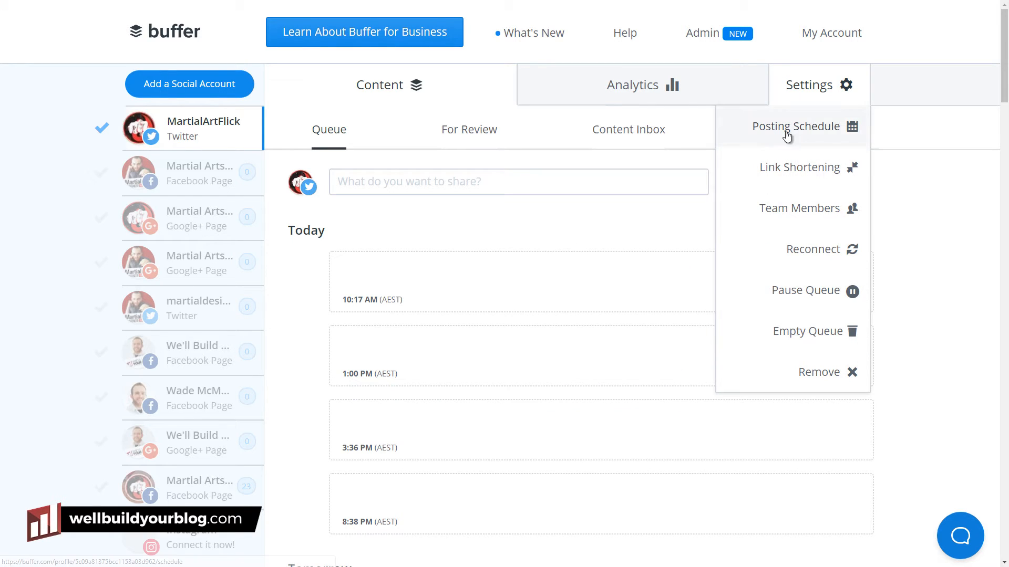
{"action": "left_click", "coordinate": [827, 127]}
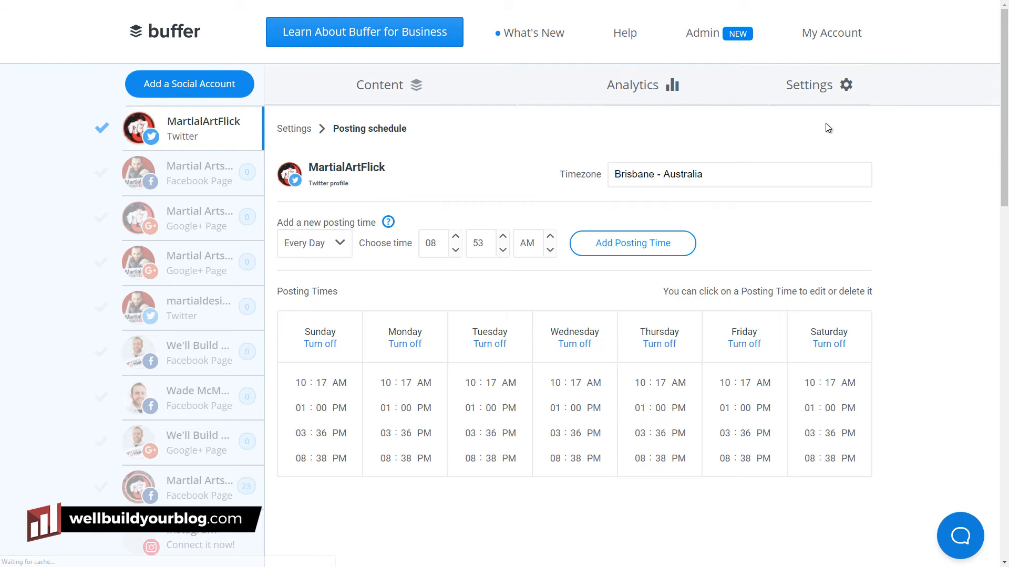
{"action": "scroll", "coordinate": [570, 304], "scroll_direction": "down", "scroll_amount": 1}
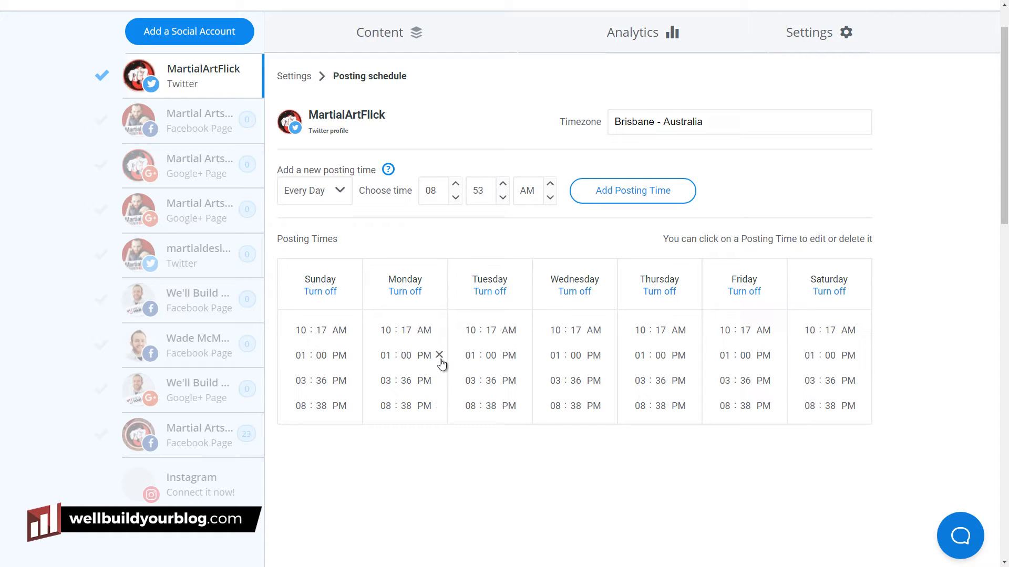
{"action": "left_click", "coordinate": [439, 356]}
{"action": "left_click", "coordinate": [864, 331]}
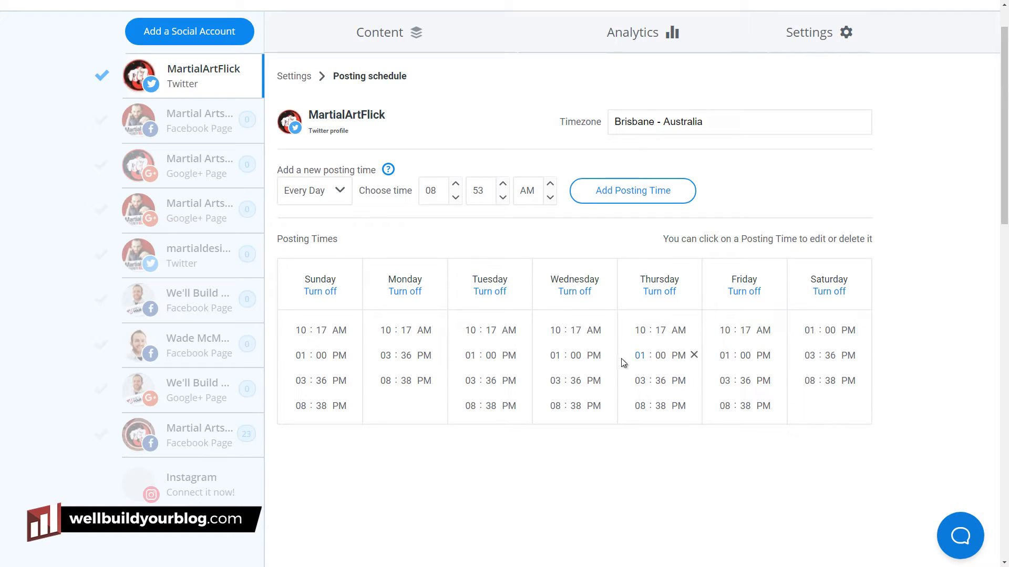
{"action": "left_click", "coordinate": [609, 381]}
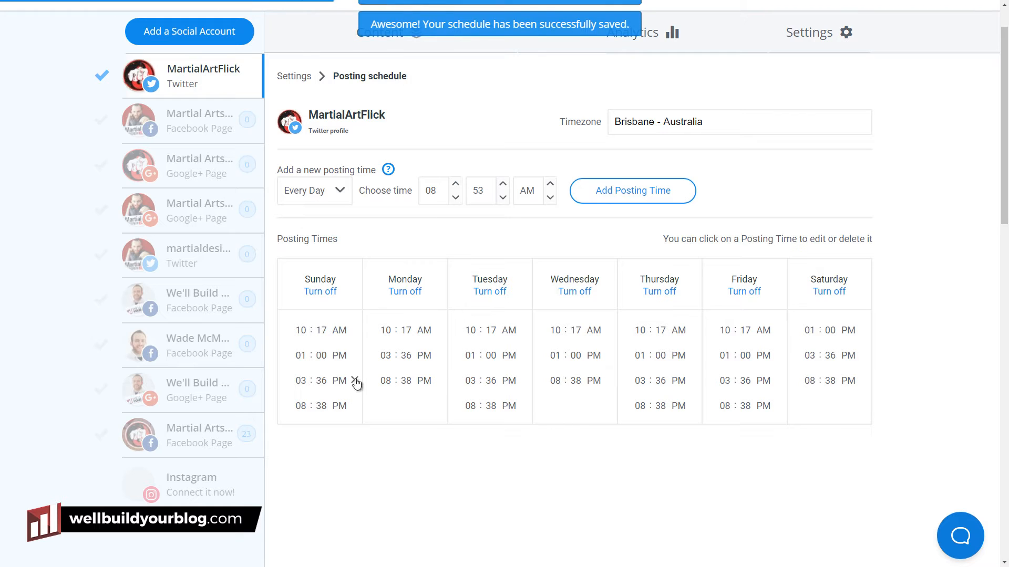
{"action": "left_click", "coordinate": [355, 381]}
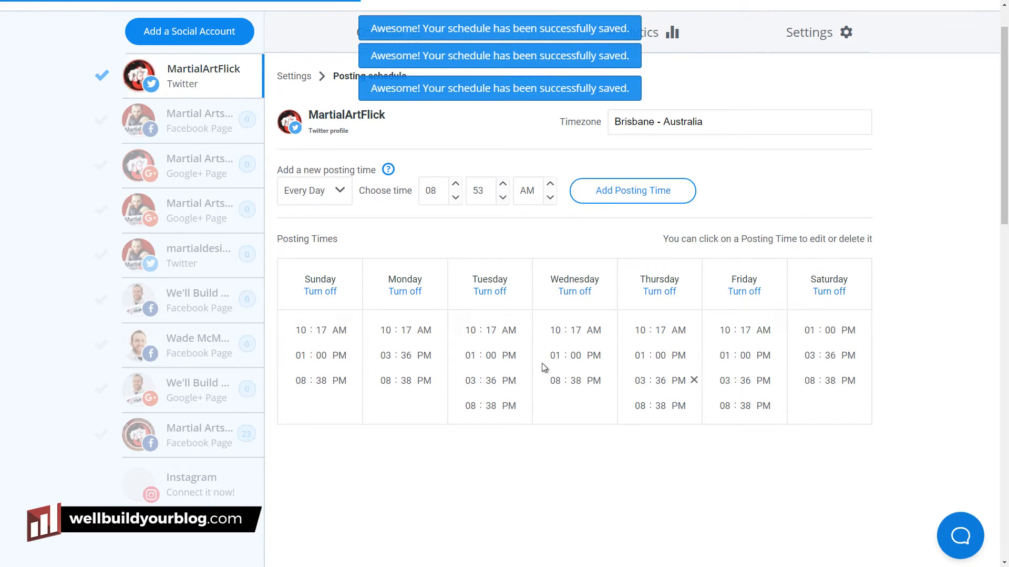
Delete the 3:36 PM and 8:38 PM posting times on Tuesday and Friday, plus Sunday's 8:38 PM time.
{"action": "left_click", "coordinate": [524, 380]}
{"action": "left_click", "coordinate": [524, 380]}
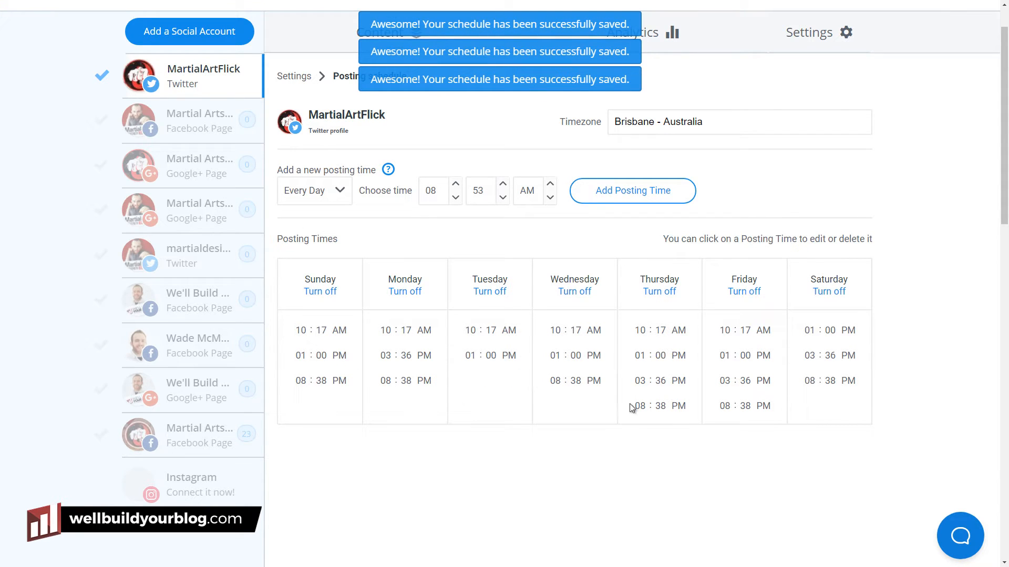
{"action": "double_click", "coordinate": [779, 407]}
{"action": "left_click", "coordinate": [780, 381]}
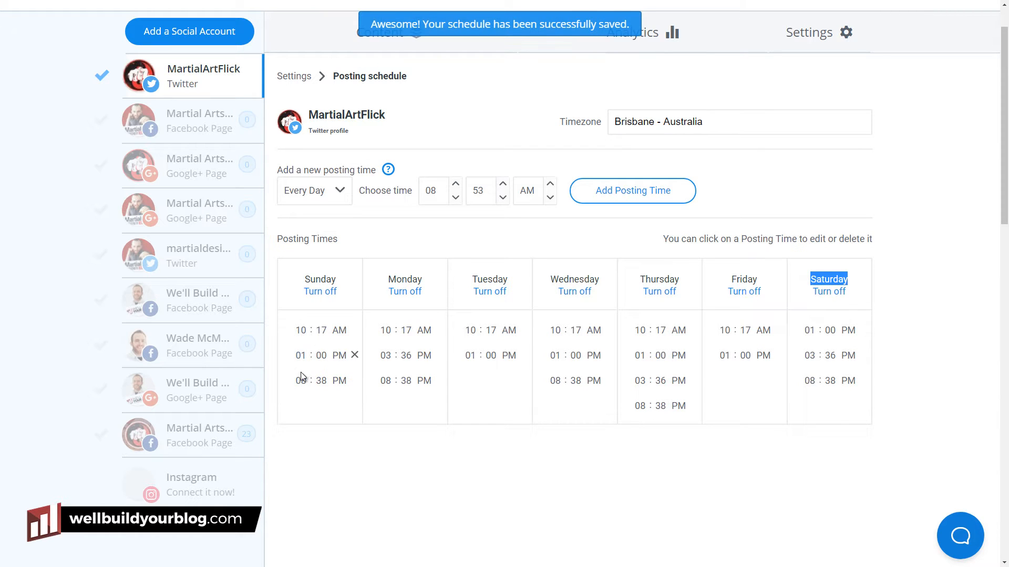
{"action": "left_click", "coordinate": [355, 381]}
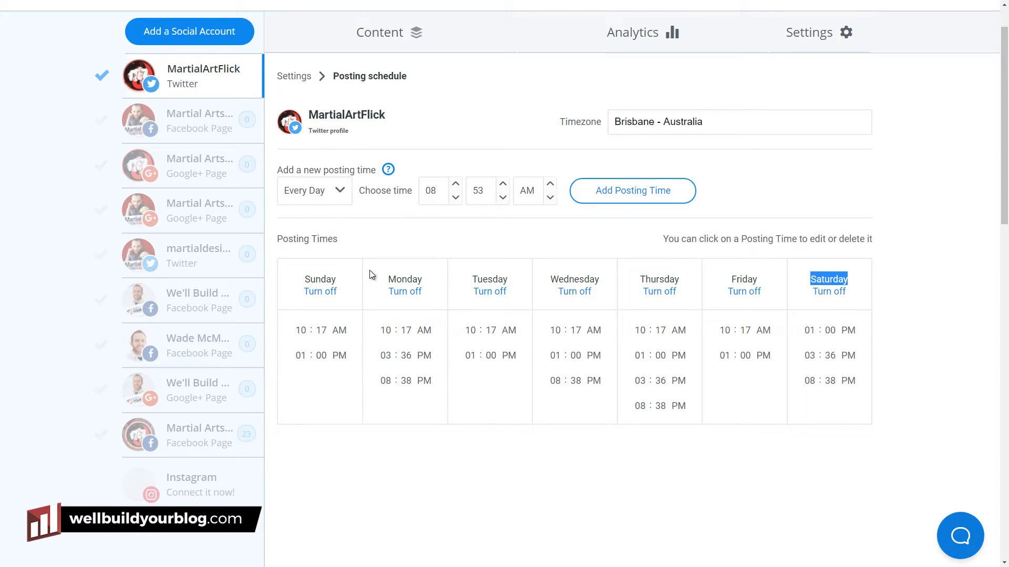
Add a 4:35 PM posting time for every day to the MartialArtFlick schedule.
{"action": "left_click", "coordinate": [342, 194]}
{"action": "left_click", "coordinate": [342, 194]}
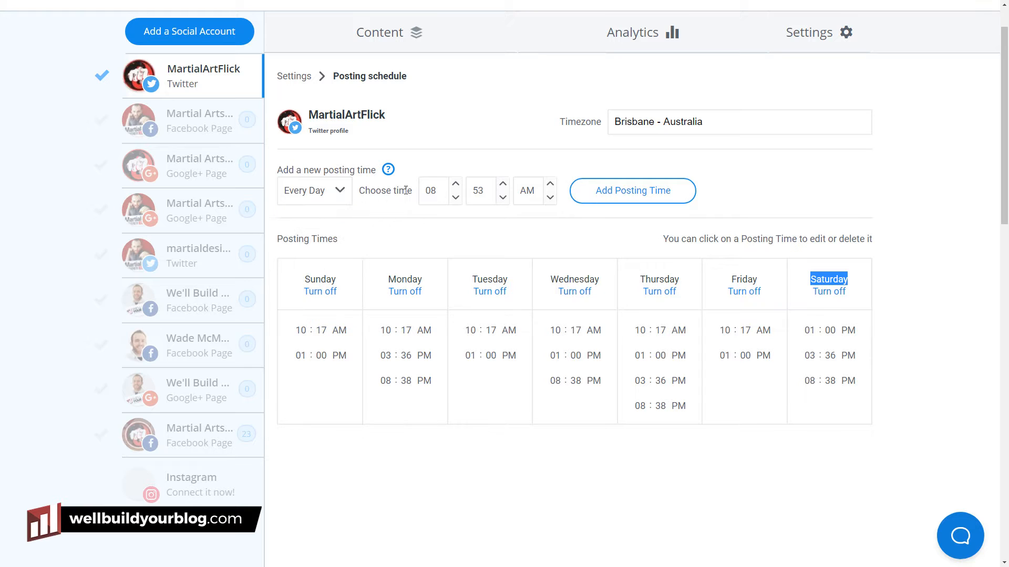
{"action": "left_click", "coordinate": [438, 194]}
{"action": "left_click", "coordinate": [447, 260]}
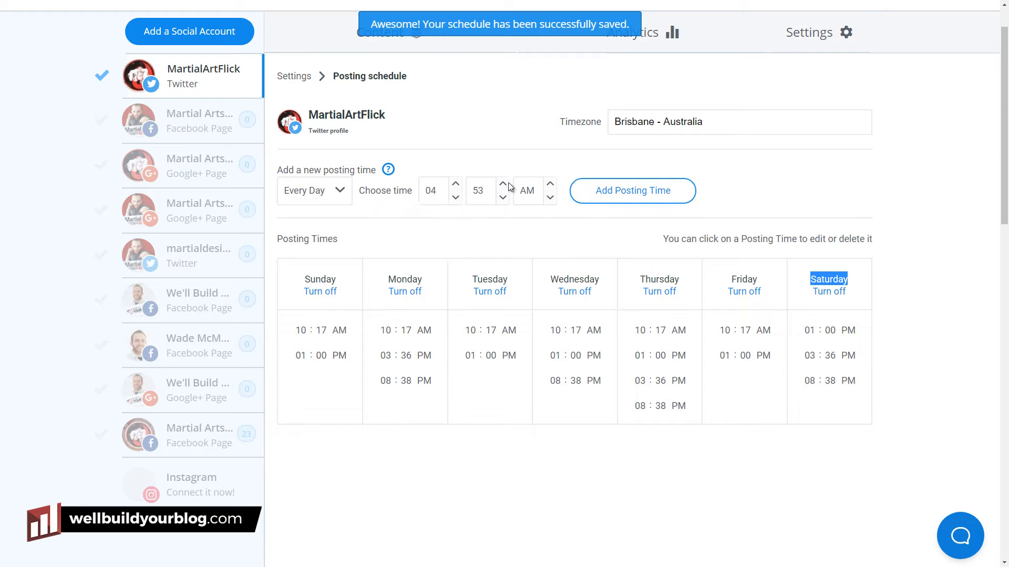
{"action": "left_click", "coordinate": [489, 193]}
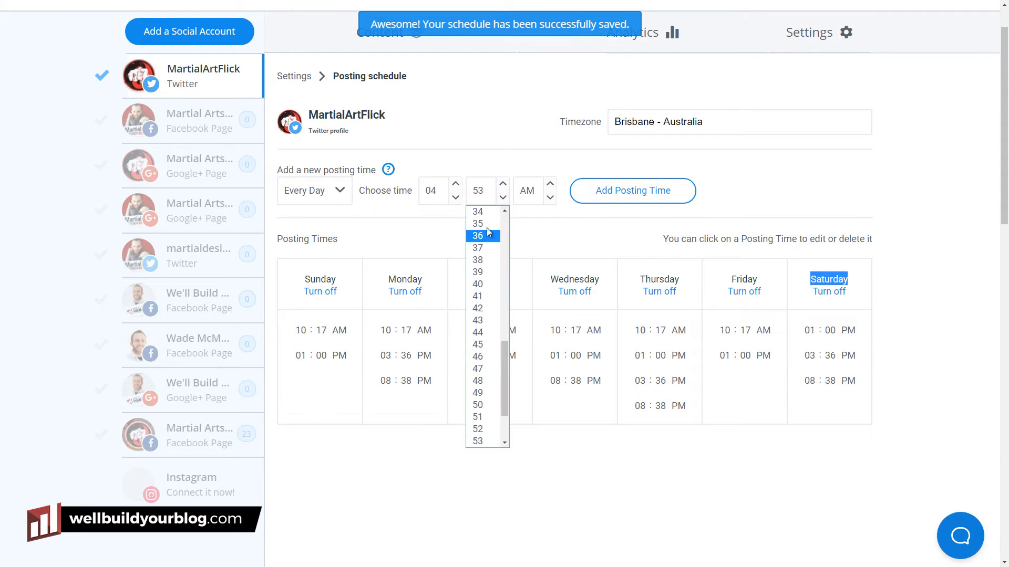
{"action": "left_click", "coordinate": [498, 221]}
{"action": "left_click", "coordinate": [545, 192]}
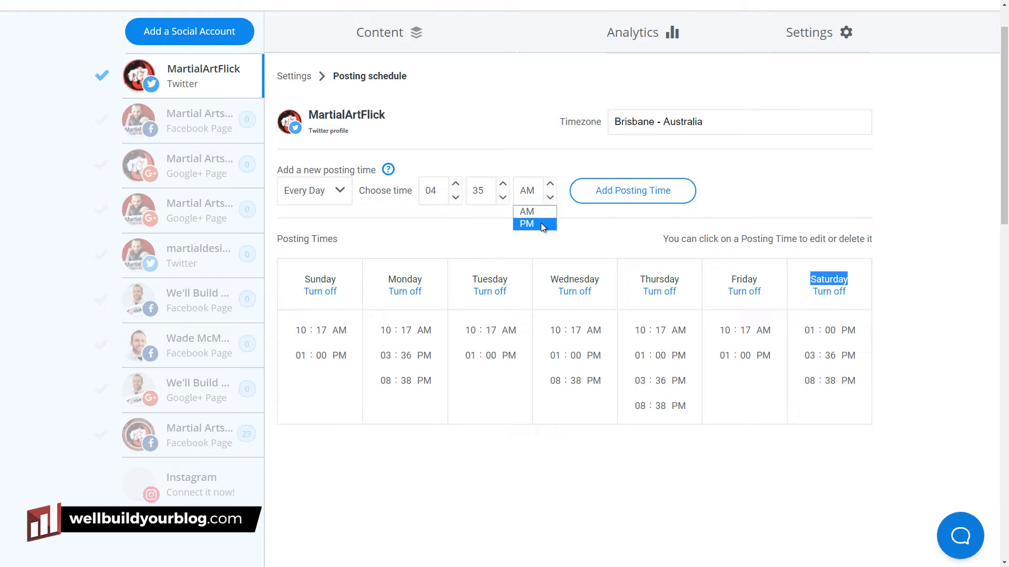
{"action": "left_click", "coordinate": [545, 224]}
{"action": "left_click", "coordinate": [598, 194]}
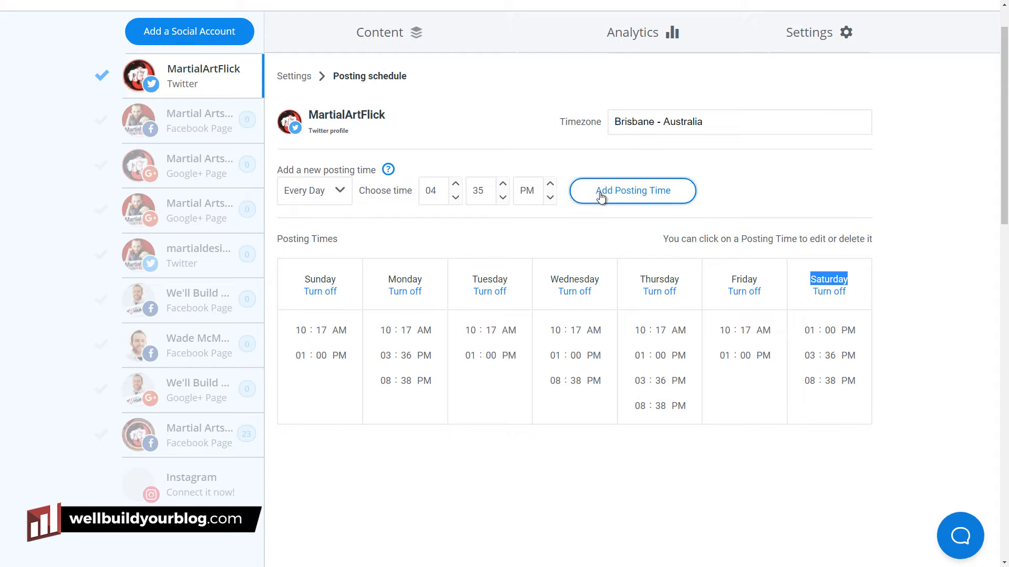
Add a 3:35 PM posting time for Saturday only.
{"action": "left_click", "coordinate": [341, 191]}
{"action": "left_click", "coordinate": [304, 308]}
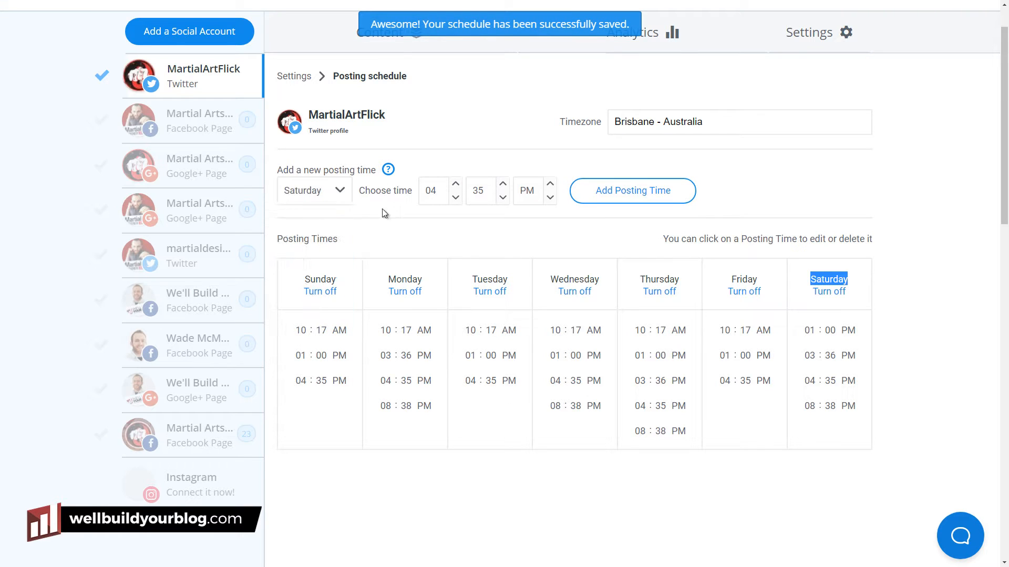
{"action": "left_click", "coordinate": [440, 195]}
{"action": "left_click", "coordinate": [442, 251]}
{"action": "left_click", "coordinate": [658, 190]}
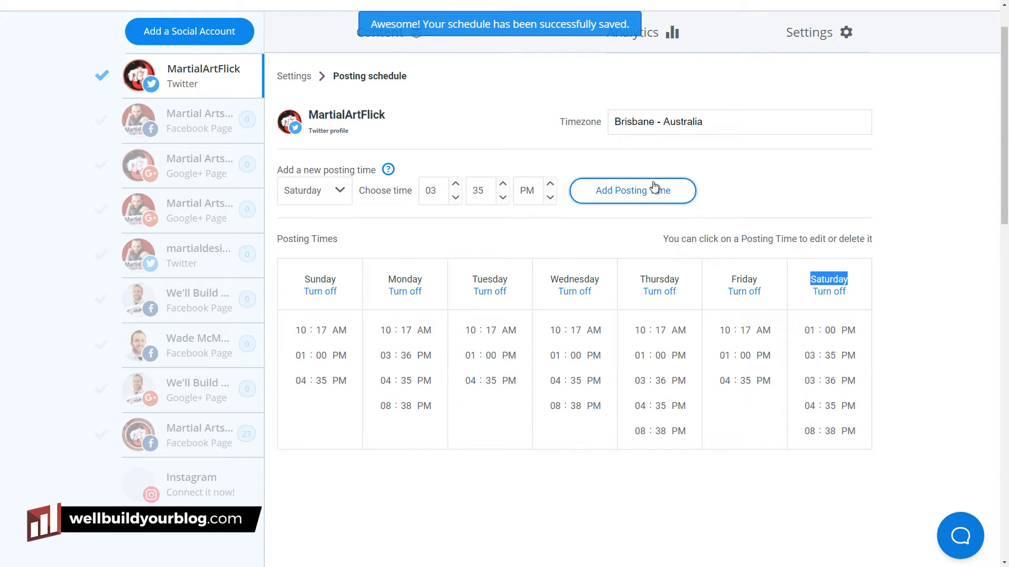
Delete the 4:35 PM posting times on Saturday and Tuesday, Friday's 1:00 PM time and Monday's 3:36 PM time.
{"action": "left_click", "coordinate": [863, 407]}
{"action": "left_click", "coordinate": [779, 355]}
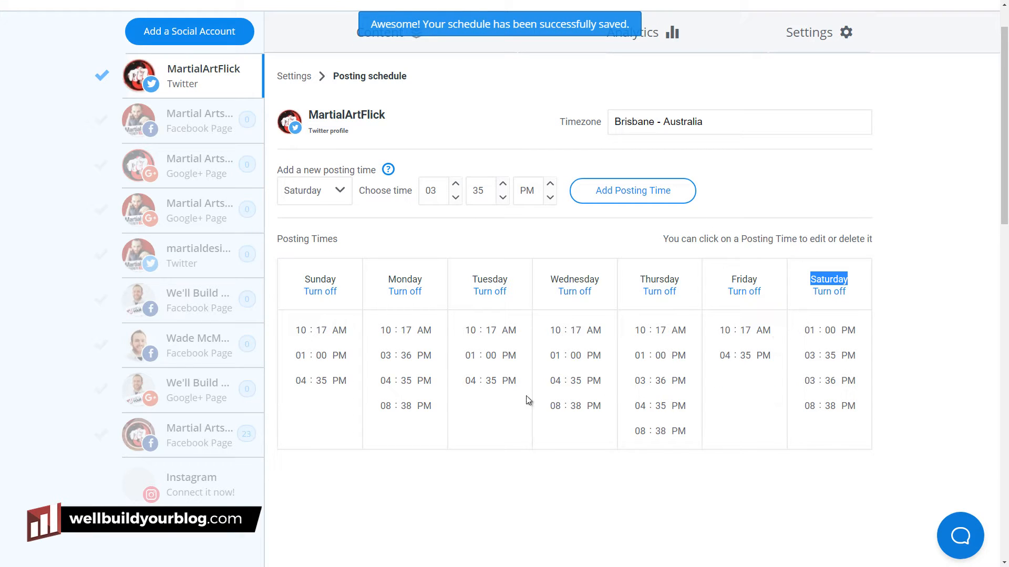
{"action": "left_click", "coordinate": [510, 381]}
{"action": "left_click", "coordinate": [439, 356]}
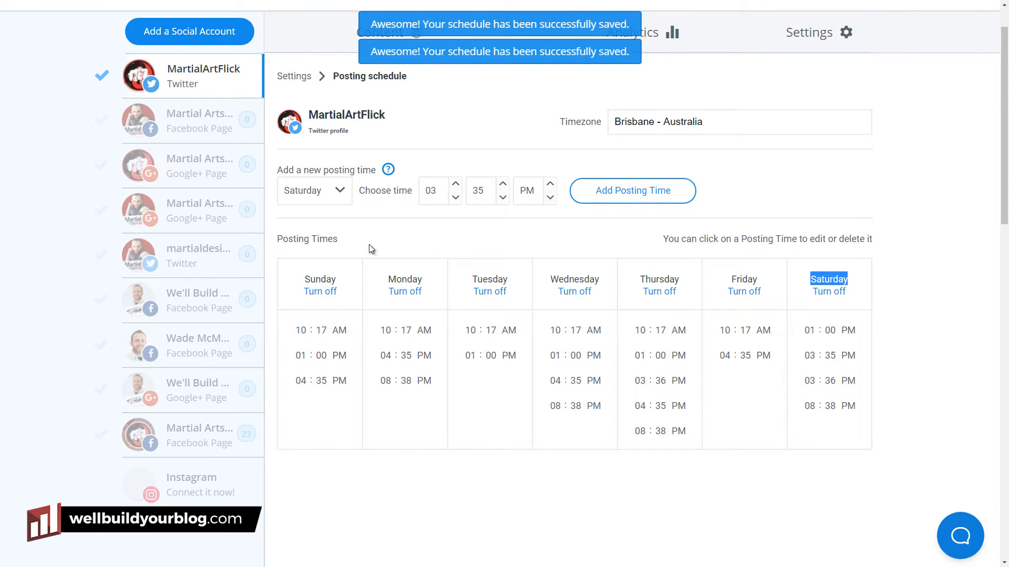
Open the MartialArtFlick queue and review its posting slots for the coming days.
{"action": "scroll", "coordinate": [342, 330], "scroll_direction": "up", "scroll_amount": 1}
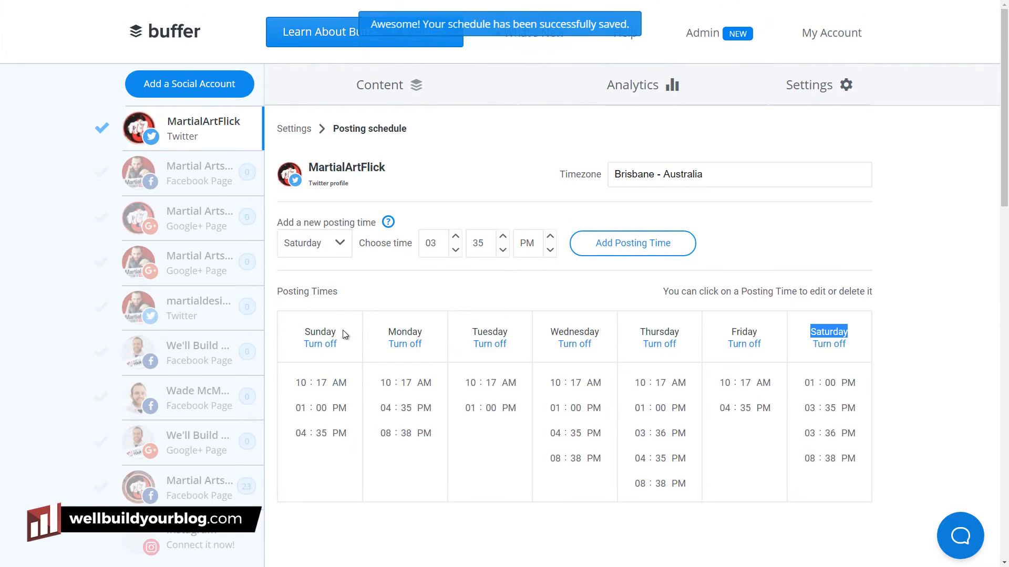
{"action": "left_click", "coordinate": [382, 86]}
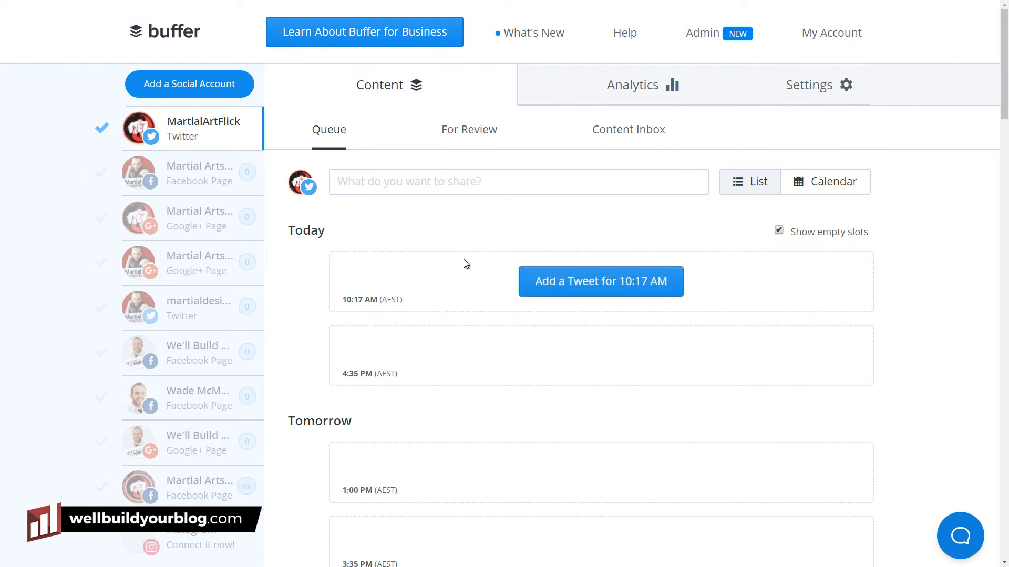
{"action": "scroll", "coordinate": [317, 238], "scroll_direction": "down", "scroll_amount": 2}
{"action": "scroll", "coordinate": [316, 234], "scroll_direction": "down", "scroll_amount": 10}
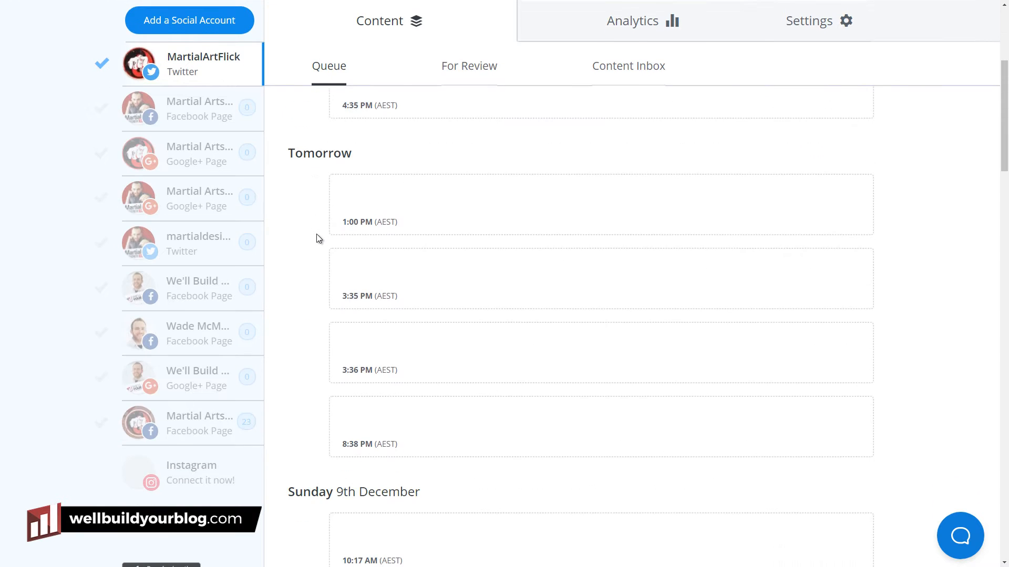
{"action": "scroll", "coordinate": [291, 250], "scroll_direction": "up", "scroll_amount": 12}
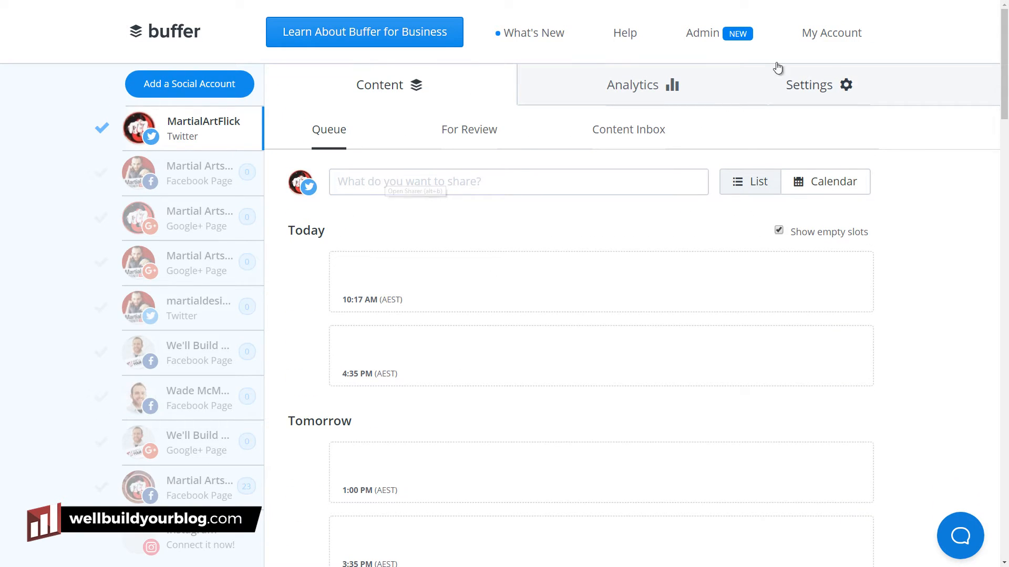
Reopen the MartialArtFlick posting schedule, open its timezone for editing and leave the field without choosing a city.
{"action": "left_click", "coordinate": [820, 86]}
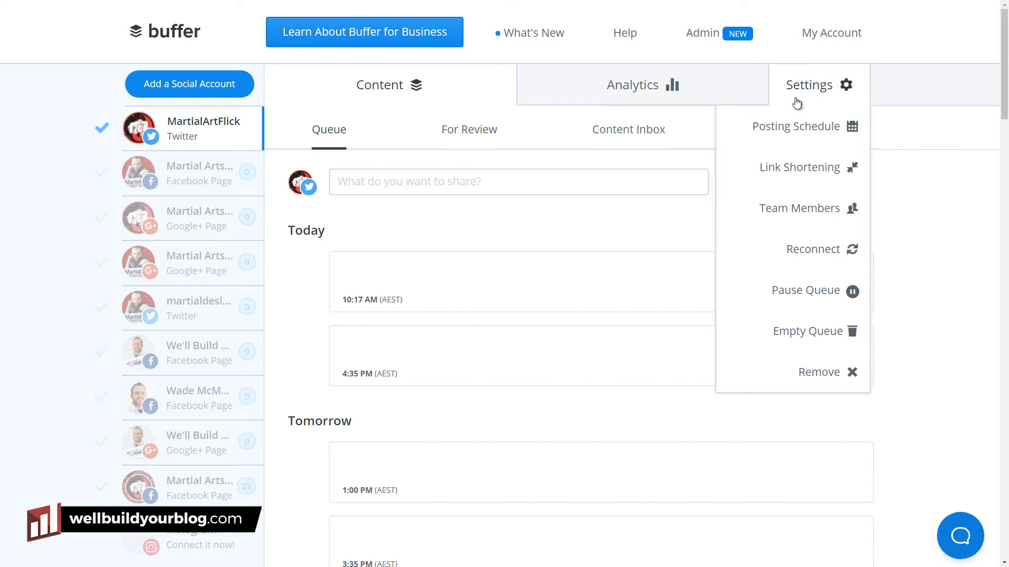
{"action": "left_click", "coordinate": [786, 130]}
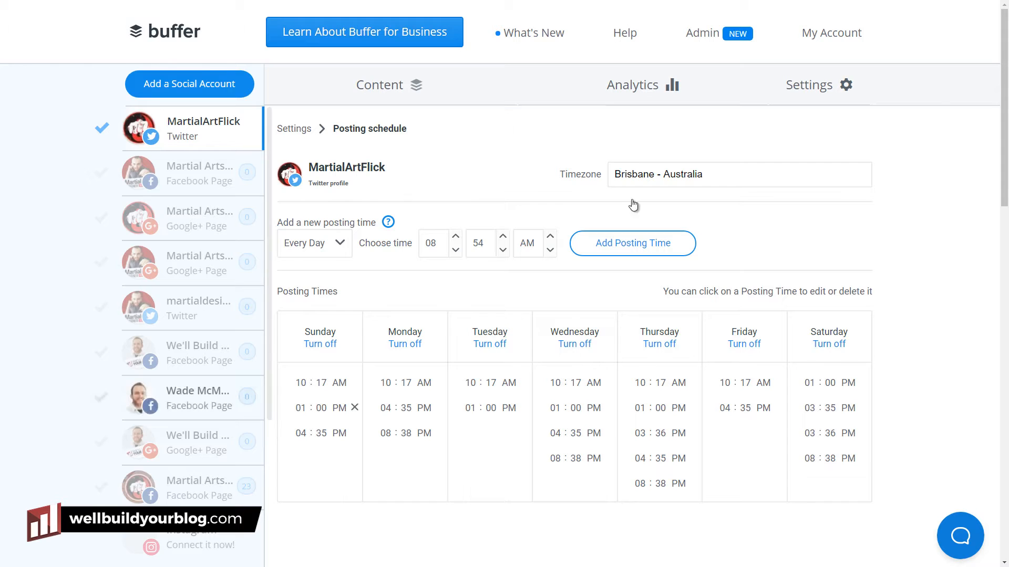
{"action": "left_click", "coordinate": [720, 169]}
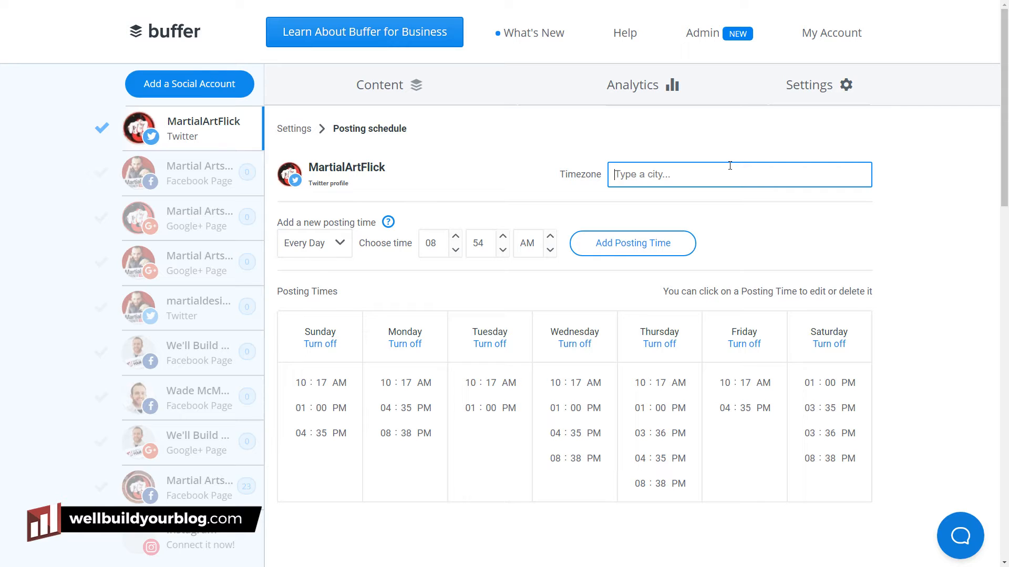
{"action": "left_click", "coordinate": [658, 152]}
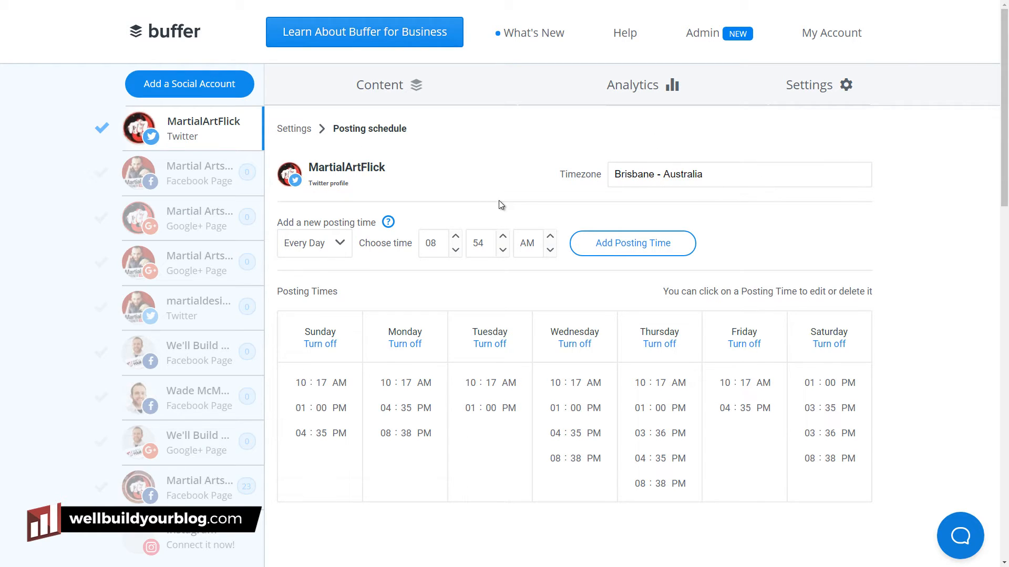
Return to the MartialArtFlick content queue and bring up the posting schedule again.
{"action": "left_click", "coordinate": [400, 91]}
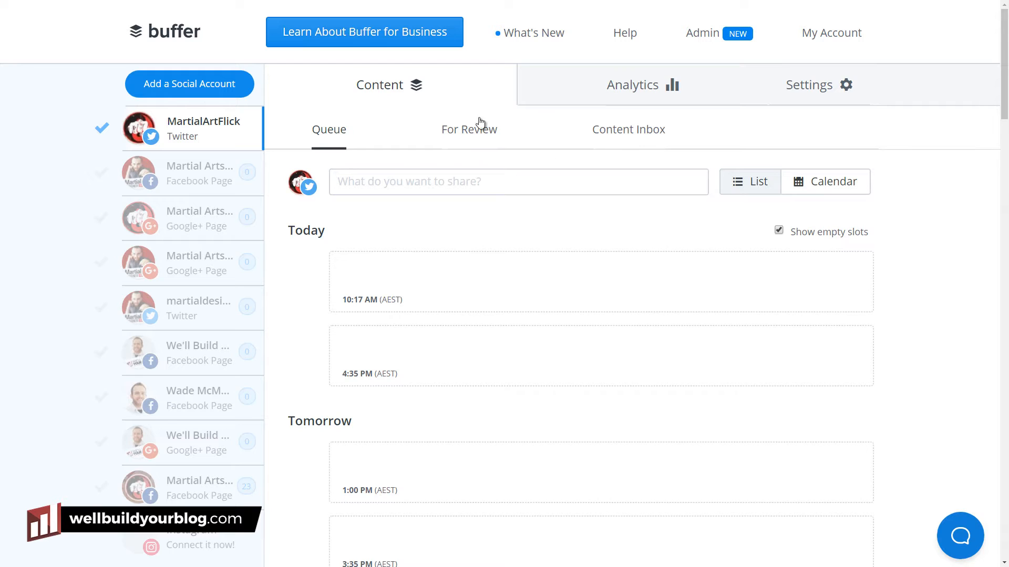
{"action": "mouse_move", "coordinate": [787, 83]}
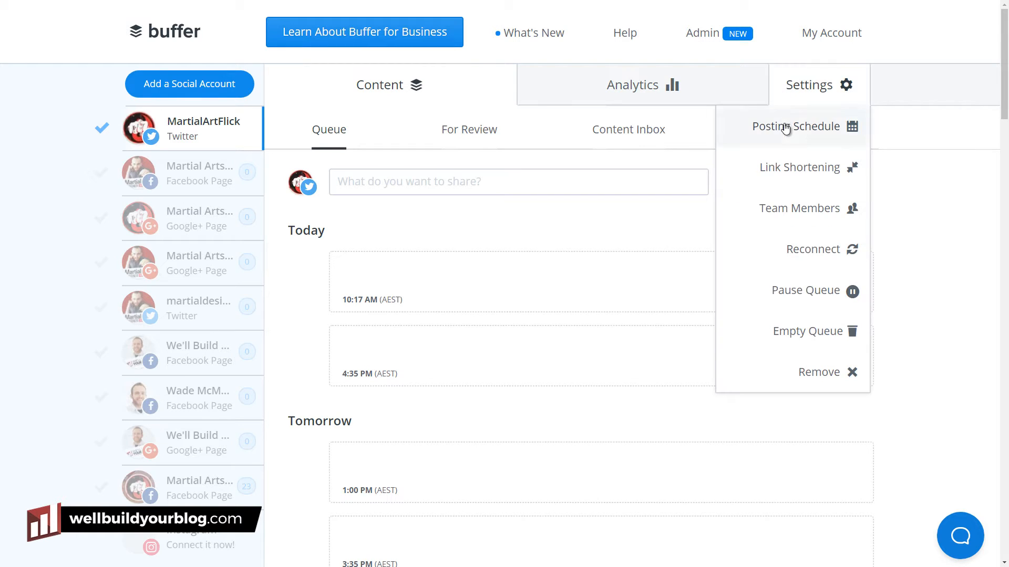
{"action": "left_click", "coordinate": [724, 126]}
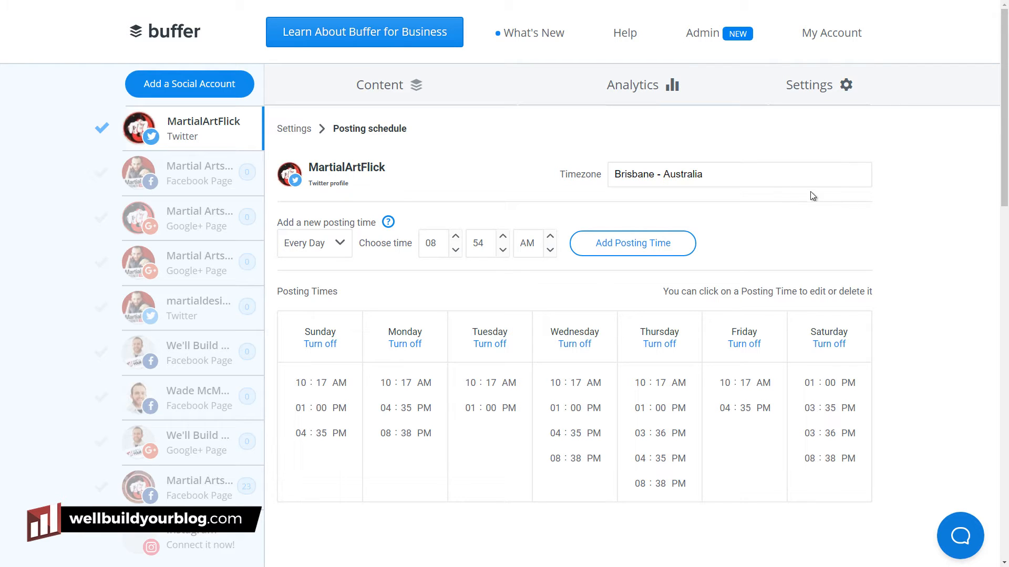
Start a new post from the MartialArtFlick queue and attach the image pexels-photo-1078781.jpeg.
{"action": "left_click", "coordinate": [420, 85]}
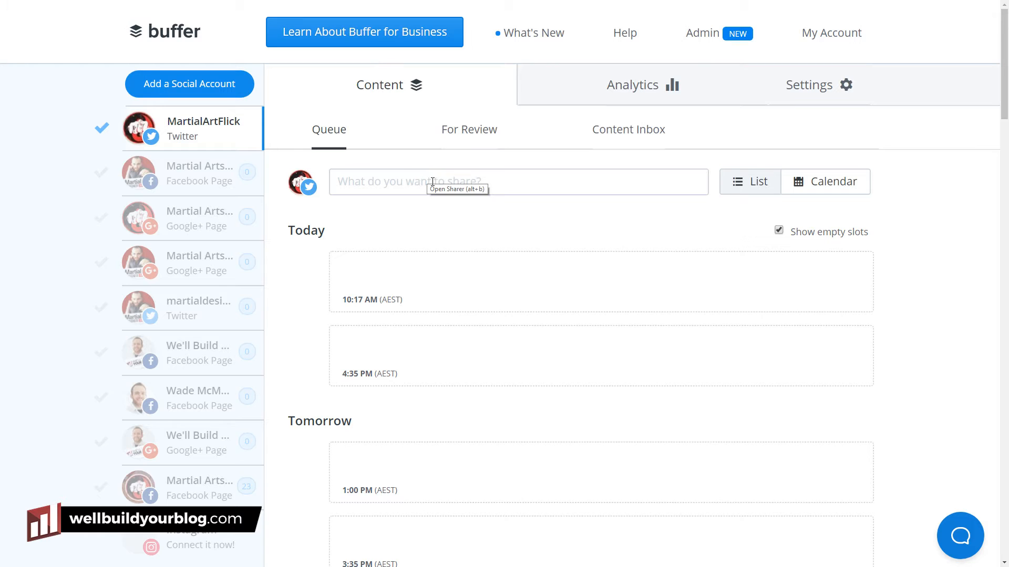
{"action": "left_click", "coordinate": [489, 189]}
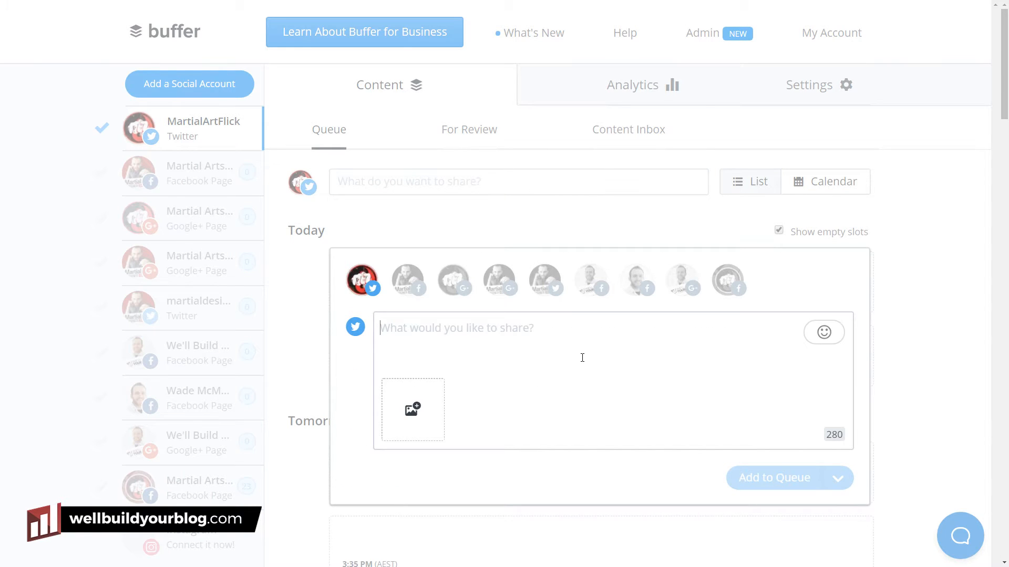
{"action": "left_click", "coordinate": [421, 408]}
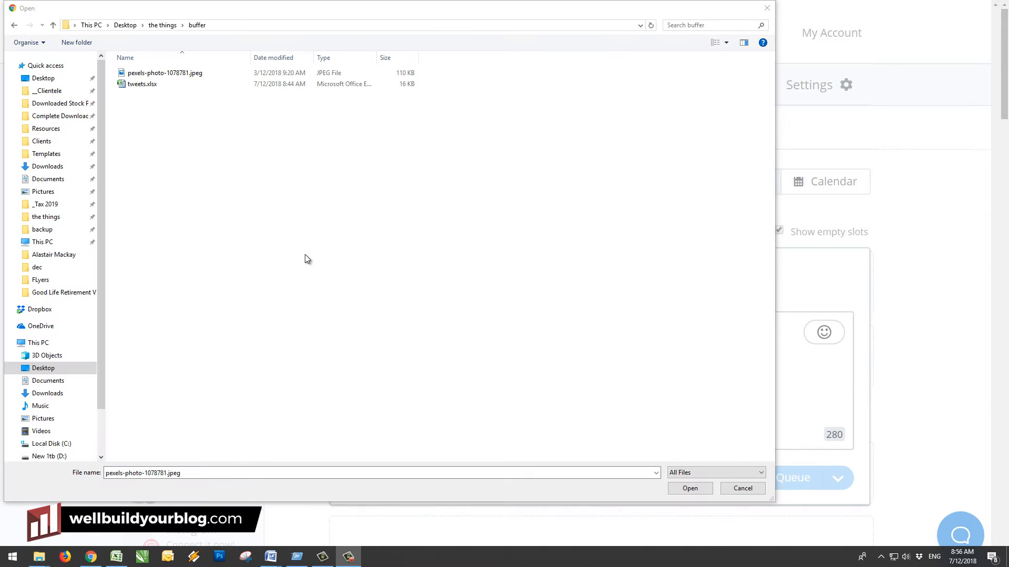
{"action": "left_click", "coordinate": [184, 74]}
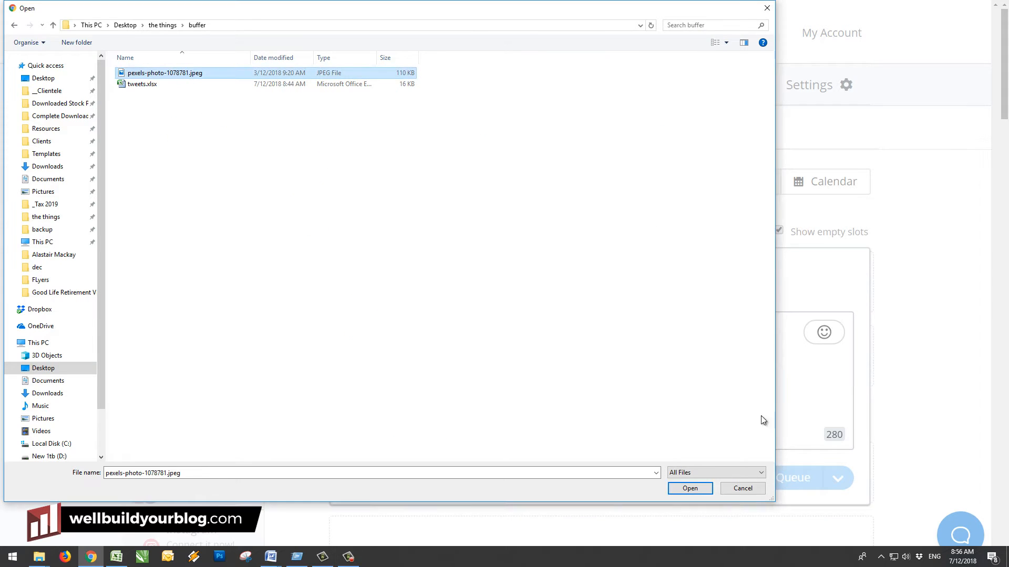
{"action": "left_click", "coordinate": [705, 489]}
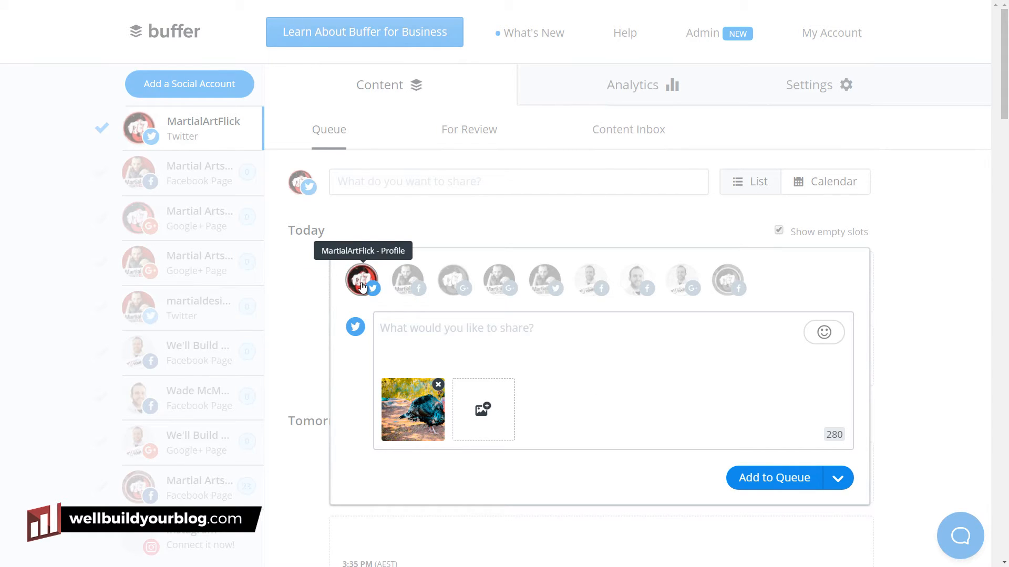
Include the Martial Arts Designer Facebook page in the post and write "Here's a Turkey!" as the Twitter text.
{"action": "left_click", "coordinate": [411, 284]}
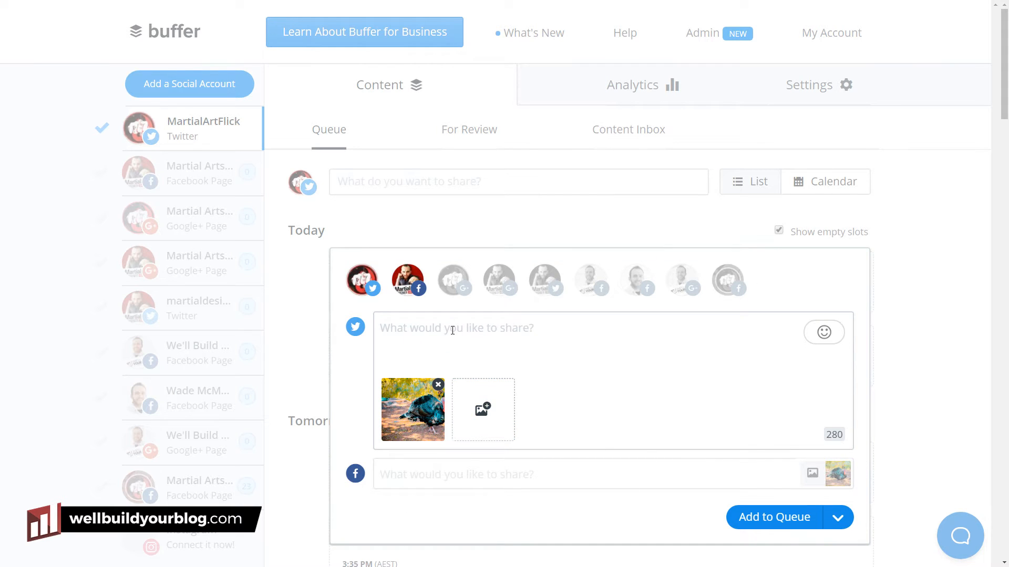
{"action": "left_click", "coordinate": [477, 475]}
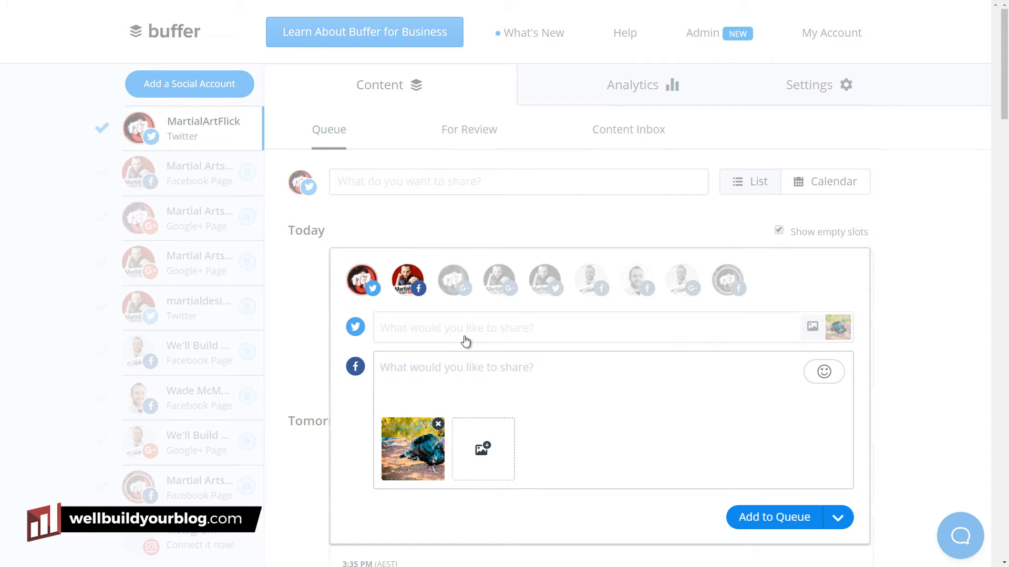
{"action": "left_click", "coordinate": [467, 331]}
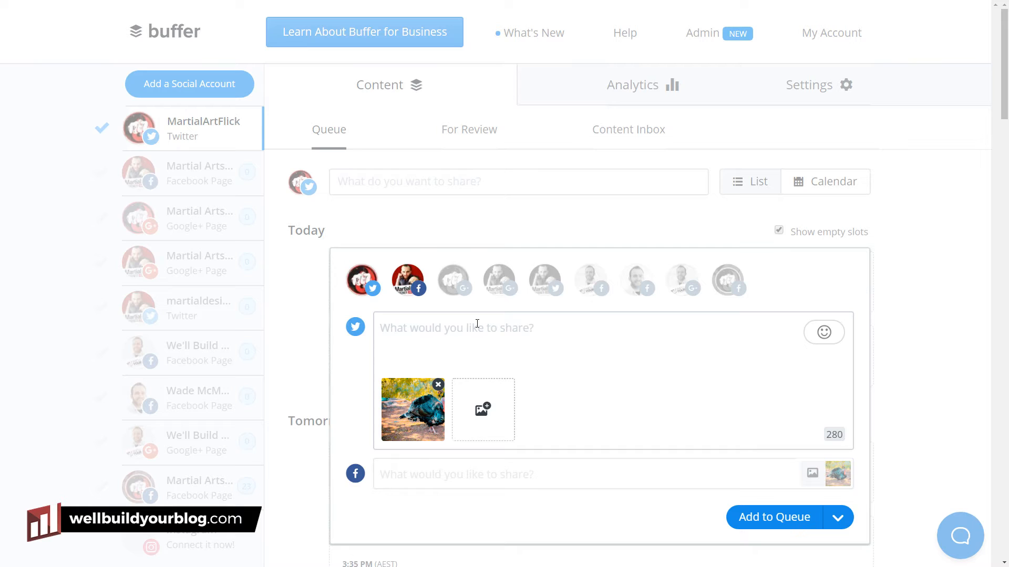
{"action": "type", "text": "Here's aTur"}
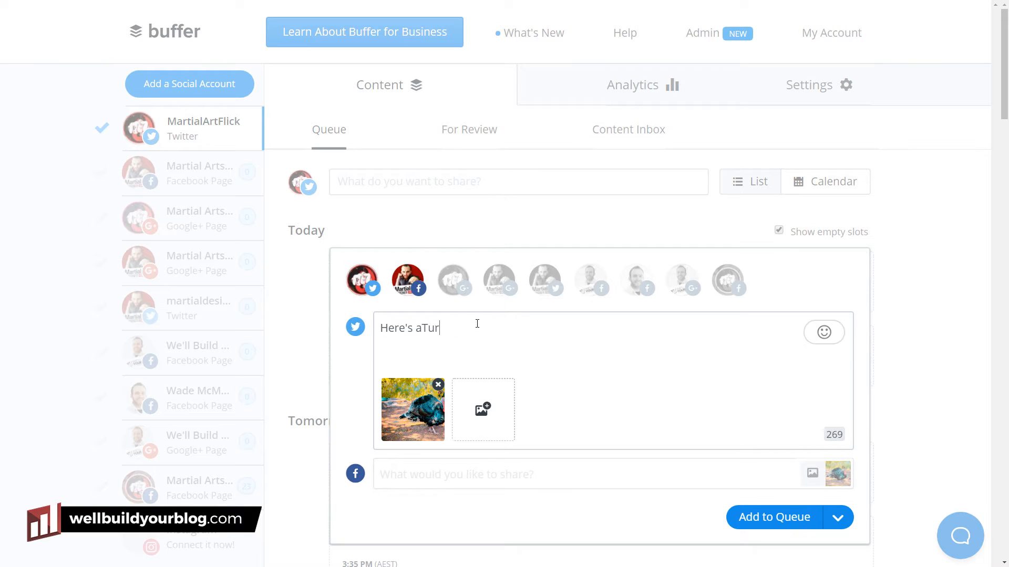
{"action": "type", "text": "key!"}
Copy the complete Twitter text into the Facebook version of the post.
{"action": "left_click", "coordinate": [422, 332]}
{"action": "key", "text": "ctrl+a"}
{"action": "key", "text": "ctrl+c"}
{"action": "left_click", "coordinate": [431, 474]}
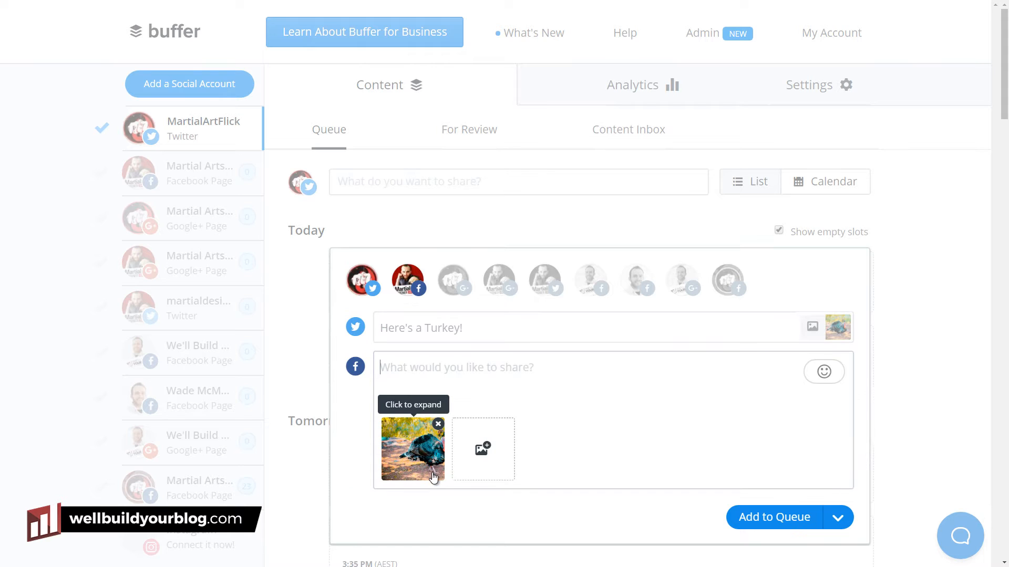
{"action": "key", "text": "ctrl+v"}
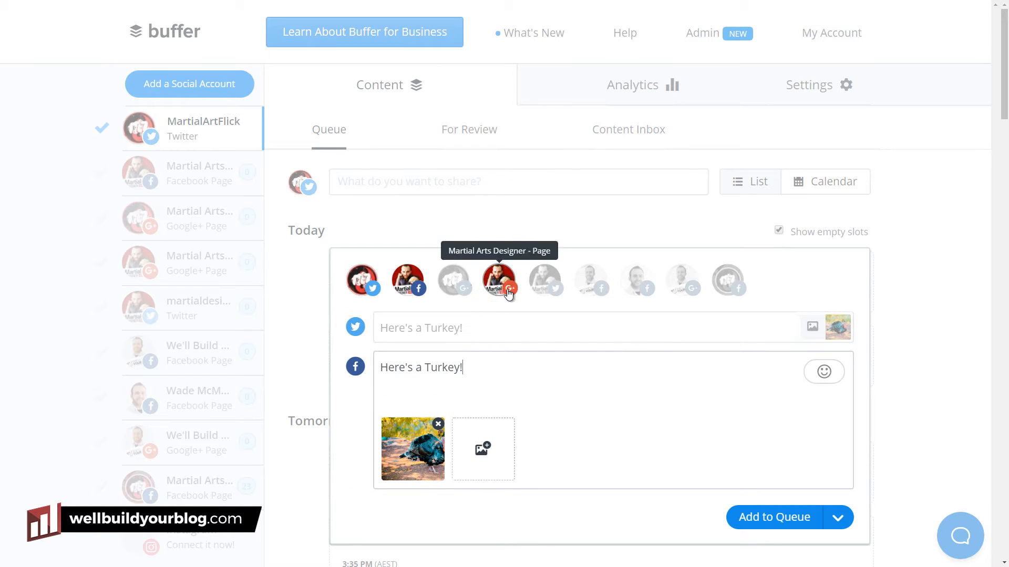
Include the Martial Arts Designer Google+ page in the post and check the alternatives to queueing it.
{"action": "left_click", "coordinate": [498, 281]}
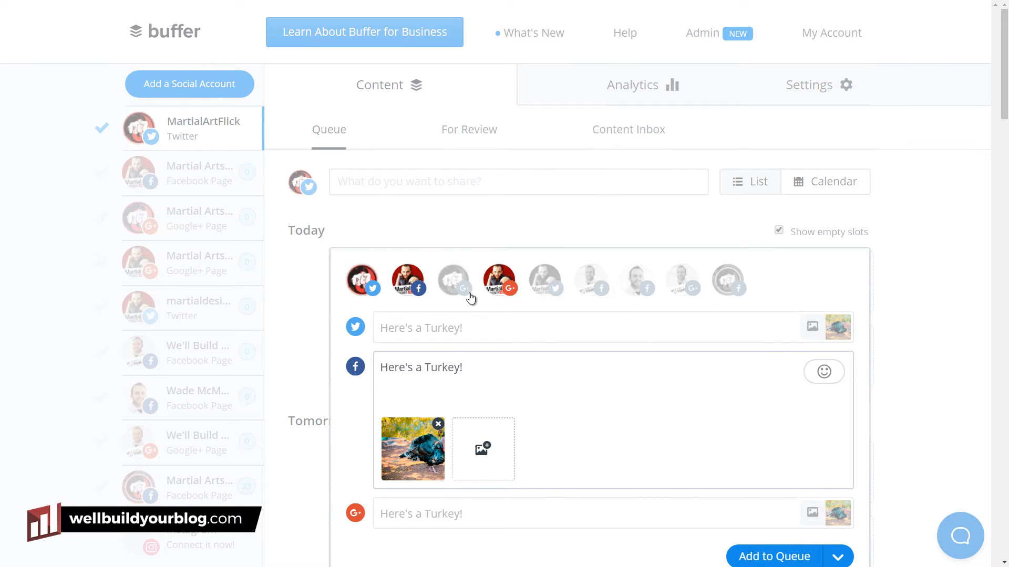
{"action": "scroll", "coordinate": [603, 327], "scroll_direction": "down", "scroll_amount": 2}
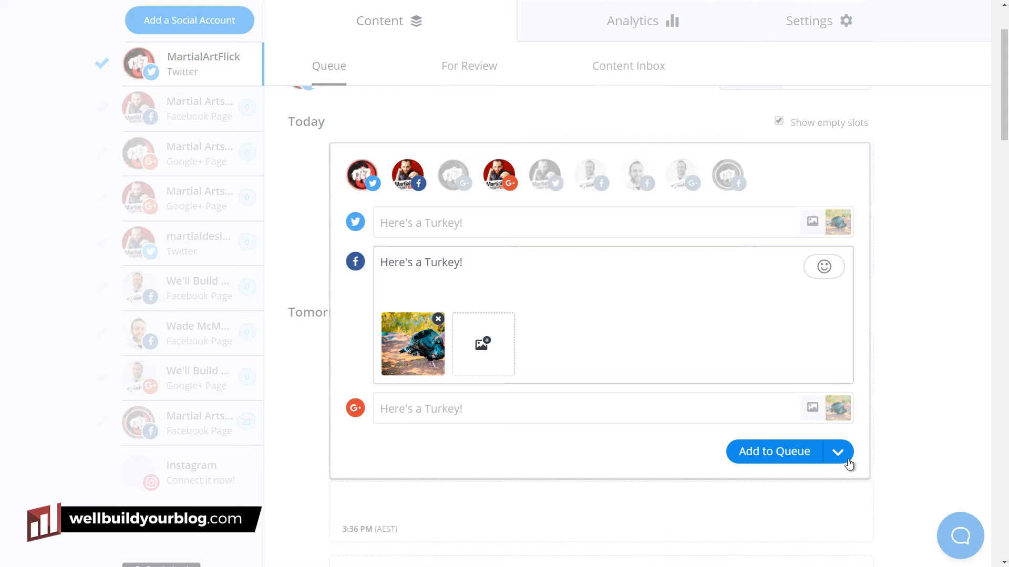
{"action": "left_click", "coordinate": [719, 193]}
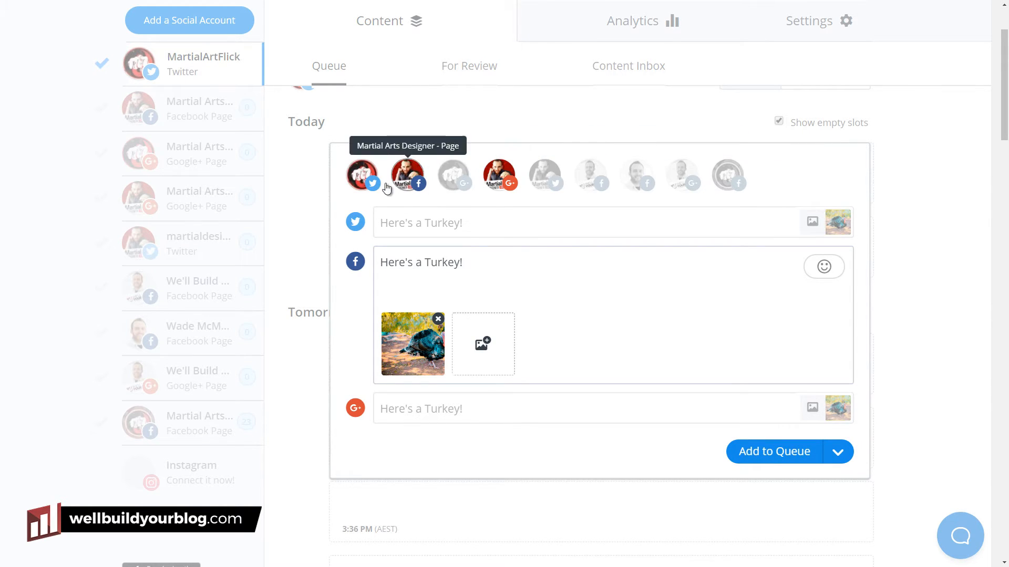
{"action": "left_click", "coordinate": [839, 454]}
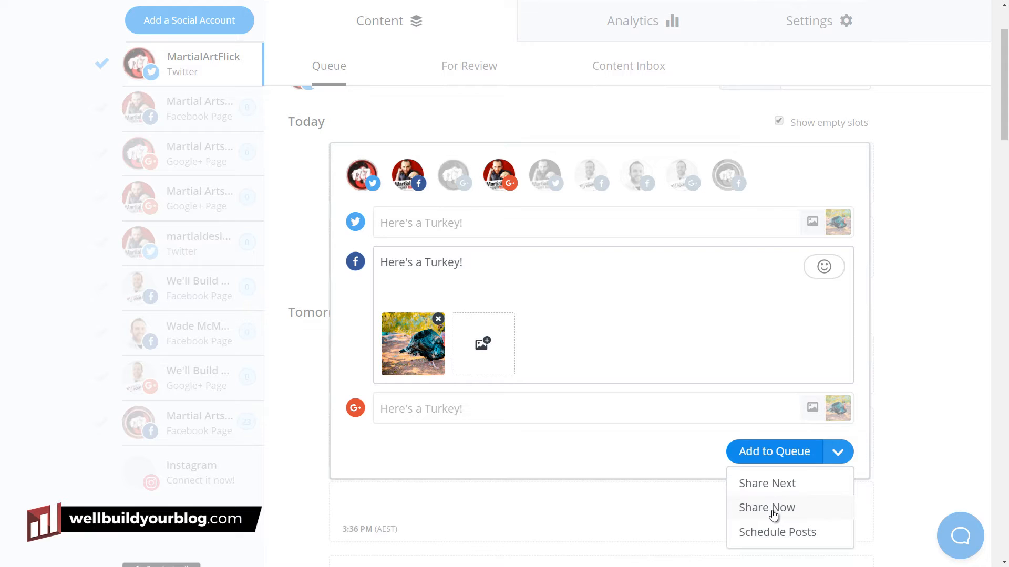
{"action": "left_click", "coordinate": [764, 330]}
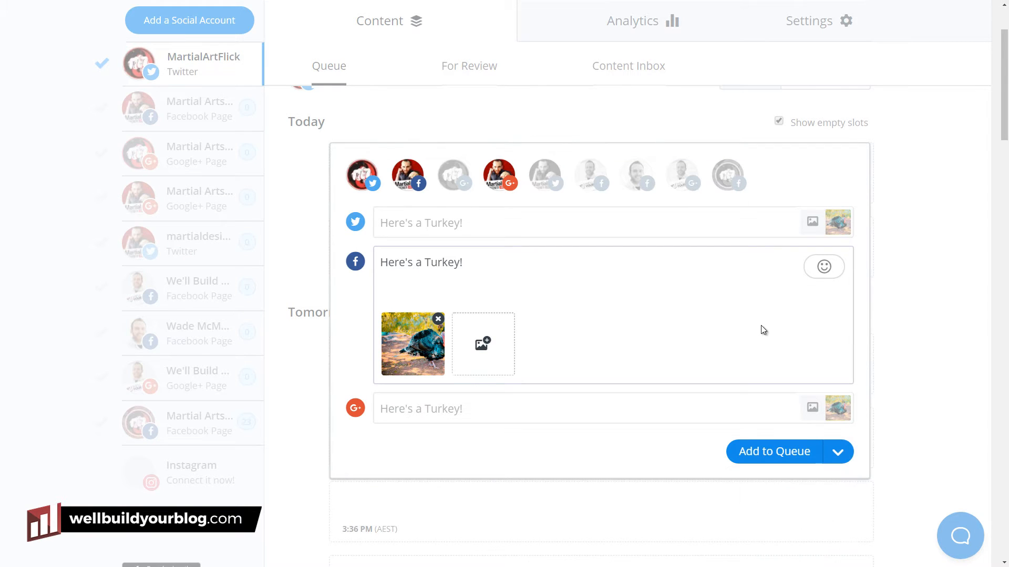
Remove the Google+ and Facebook pages from the post and add it to the MartialArtFlick Twitter queue.
{"action": "left_click", "coordinate": [497, 179]}
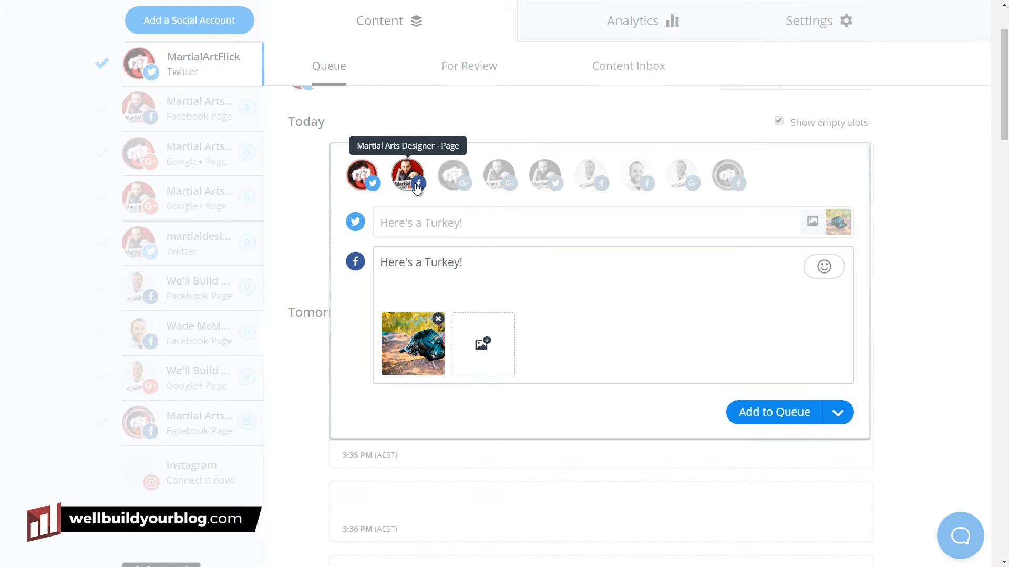
{"action": "left_click", "coordinate": [408, 175]}
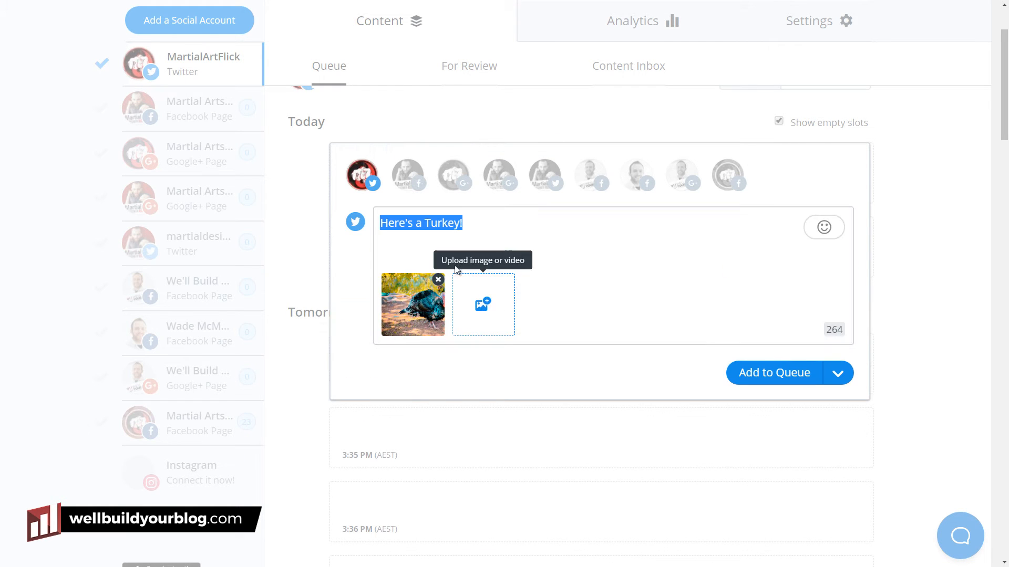
{"action": "left_click", "coordinate": [758, 374]}
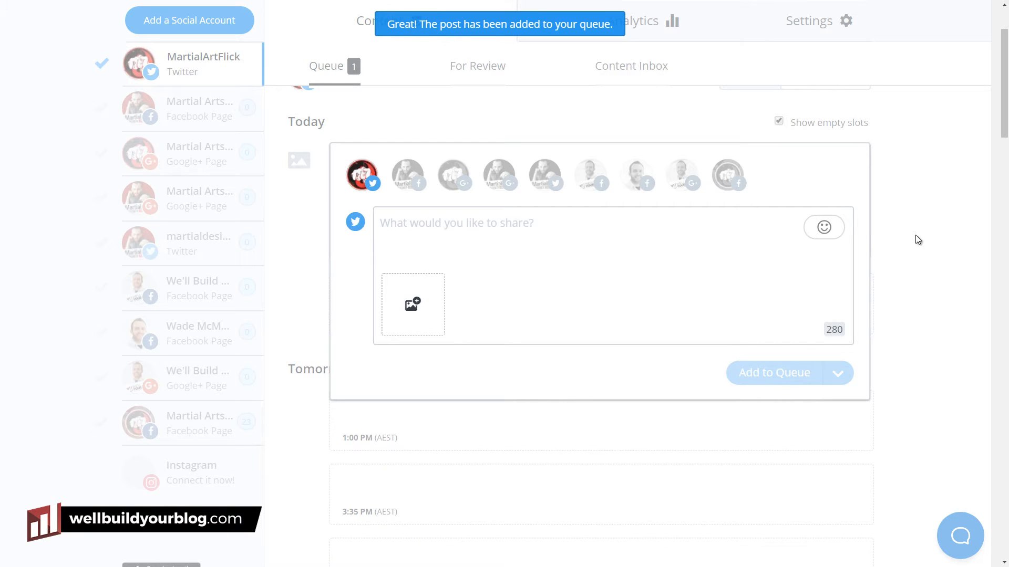
{"action": "mouse_move", "coordinate": [372, 178]}
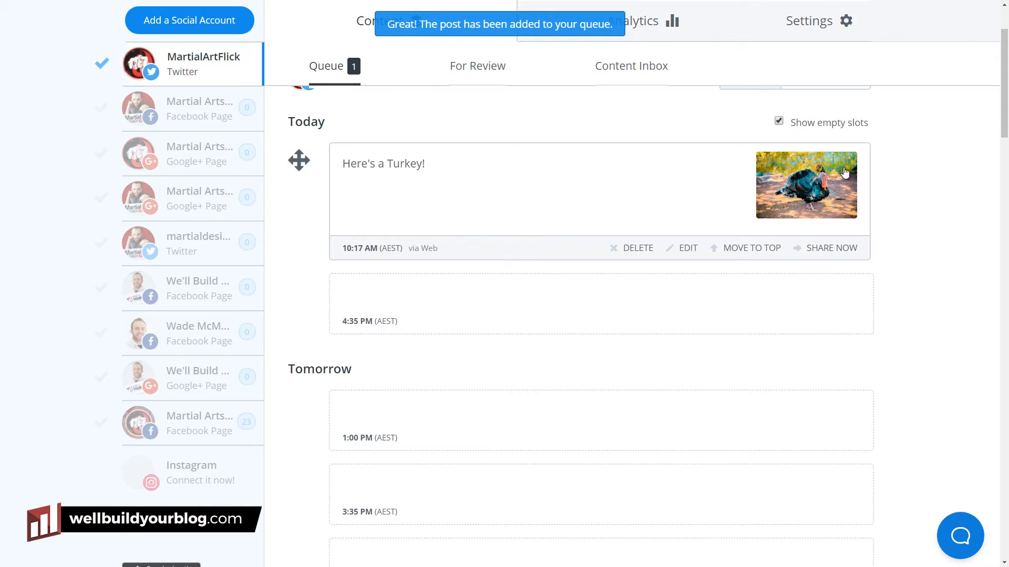
{"action": "mouse_move", "coordinate": [688, 281]}
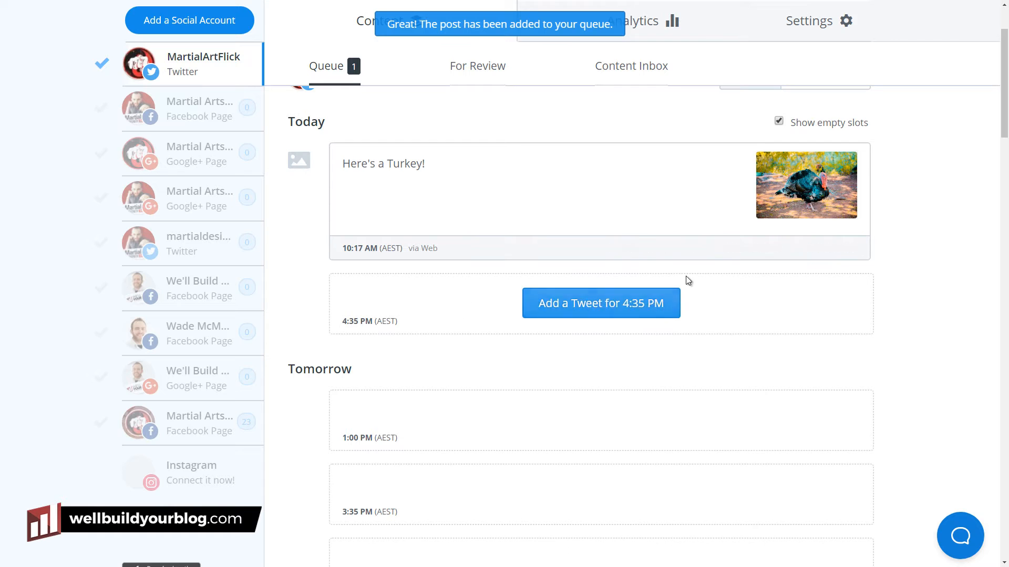
{"action": "mouse_move", "coordinate": [637, 252]}
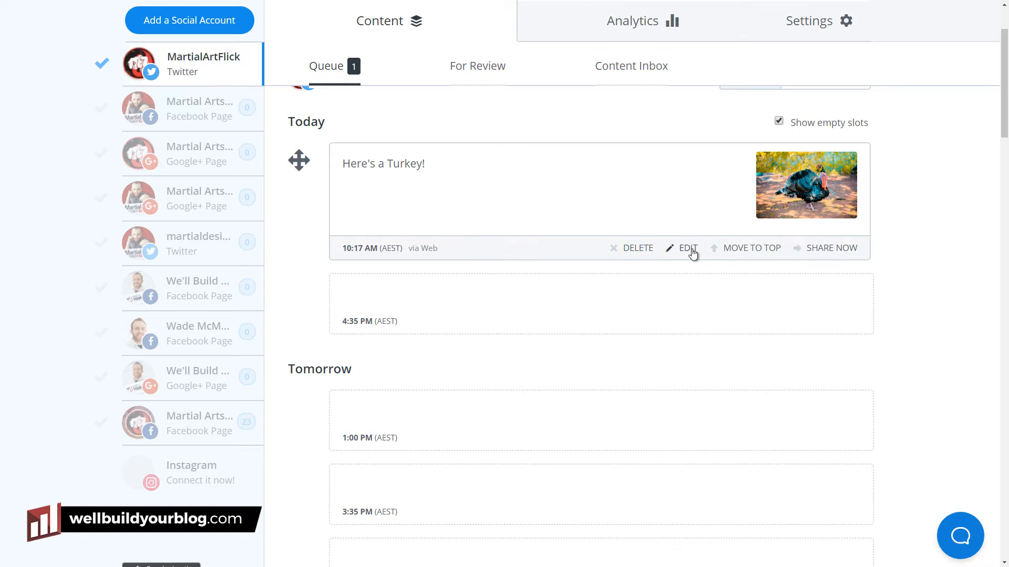
{"action": "left_click", "coordinate": [628, 252]}
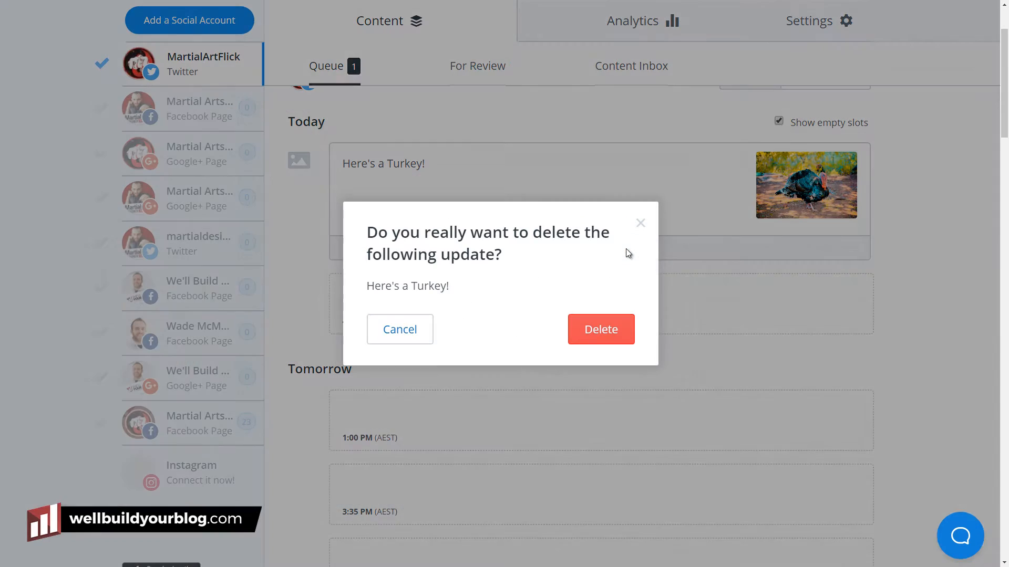
{"action": "left_click", "coordinate": [639, 223]}
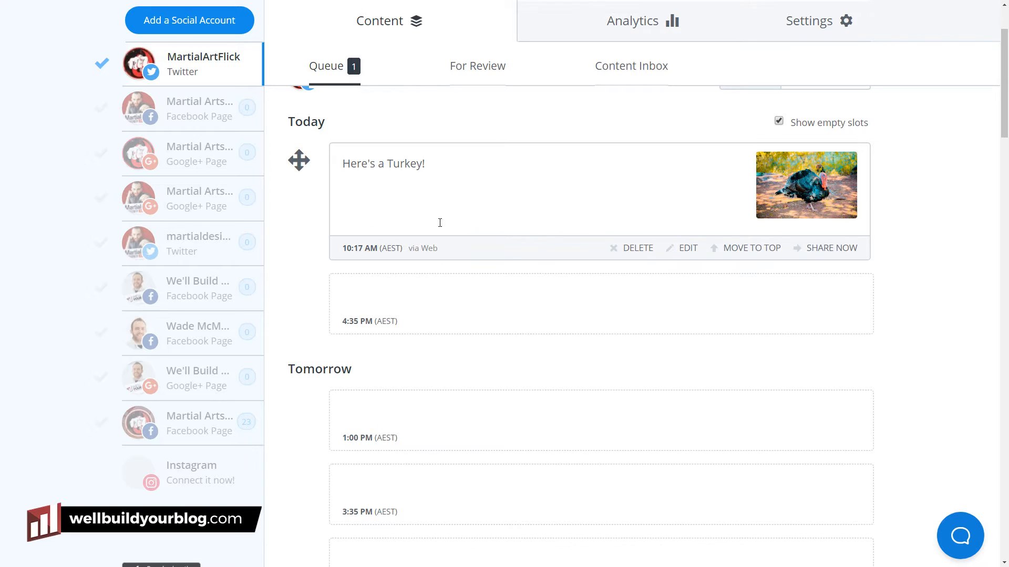
Move the "Here's a Turkey!" post to tomorrow's 1:00 PM slot and delete it from the queue.
{"action": "left_click_drag", "start_coordinate": [296, 161], "coordinate": [369, 407]}
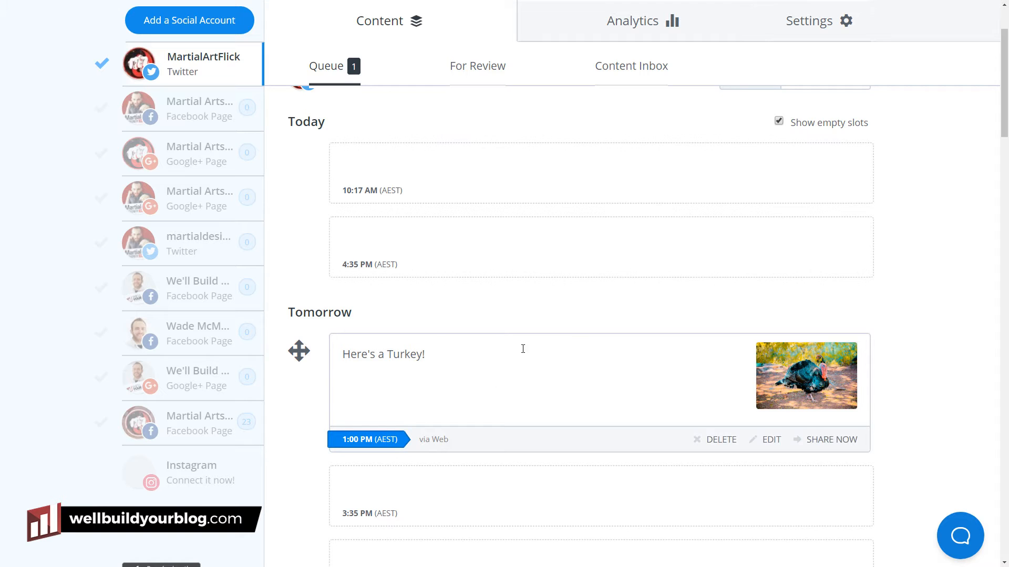
{"action": "left_click", "coordinate": [721, 440]}
{"action": "left_click", "coordinate": [605, 330]}
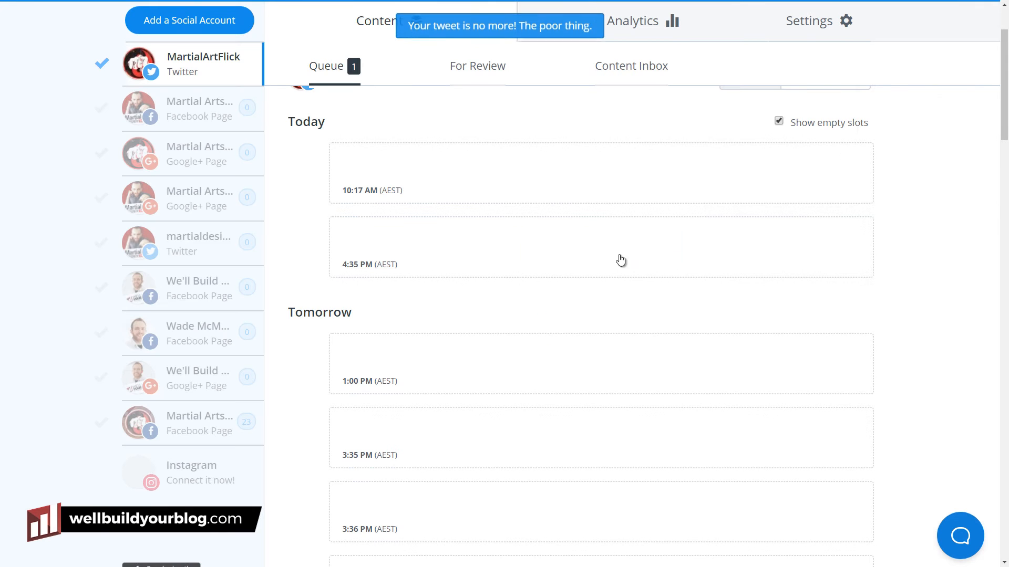
Start a new MartialArtFlick Twitter post with the text "Have you seen the latest on our Blog?".
{"action": "scroll", "coordinate": [619, 261], "scroll_direction": "up", "scroll_amount": 2}
{"action": "left_click", "coordinate": [462, 190]}
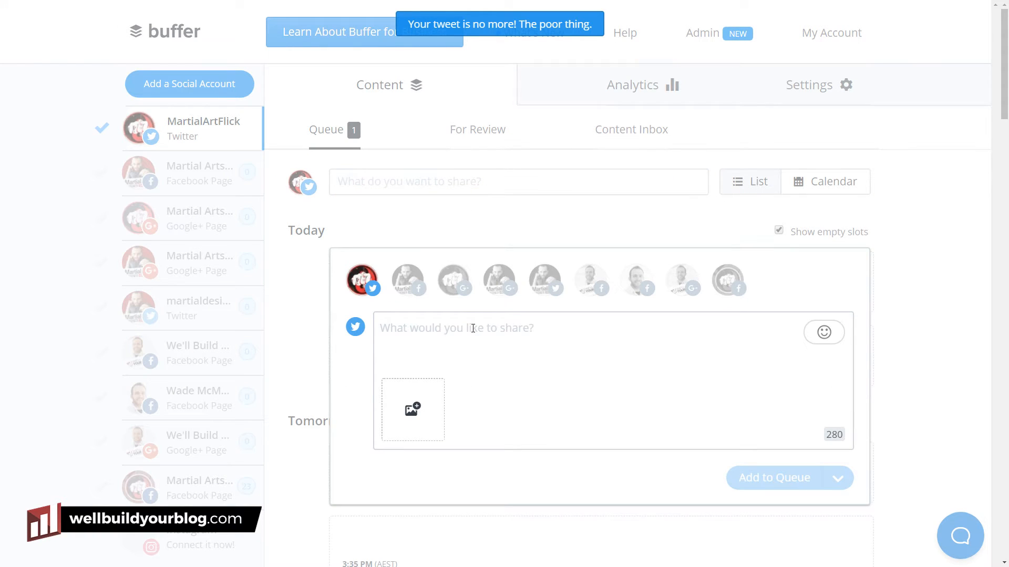
{"action": "type", "text": "HAve you "}
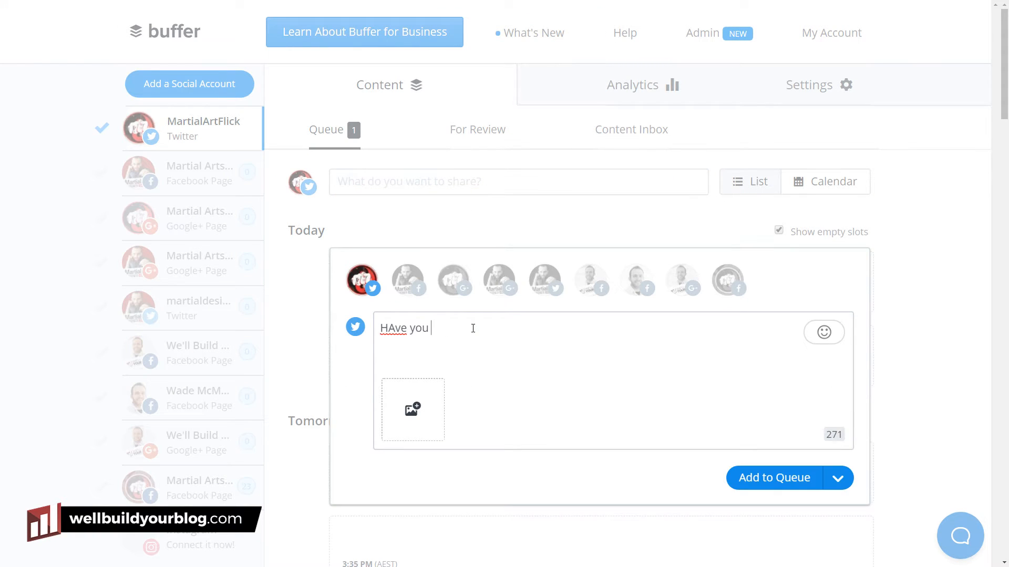
{"action": "type", "text": "seen the latesat on our Blog?"}
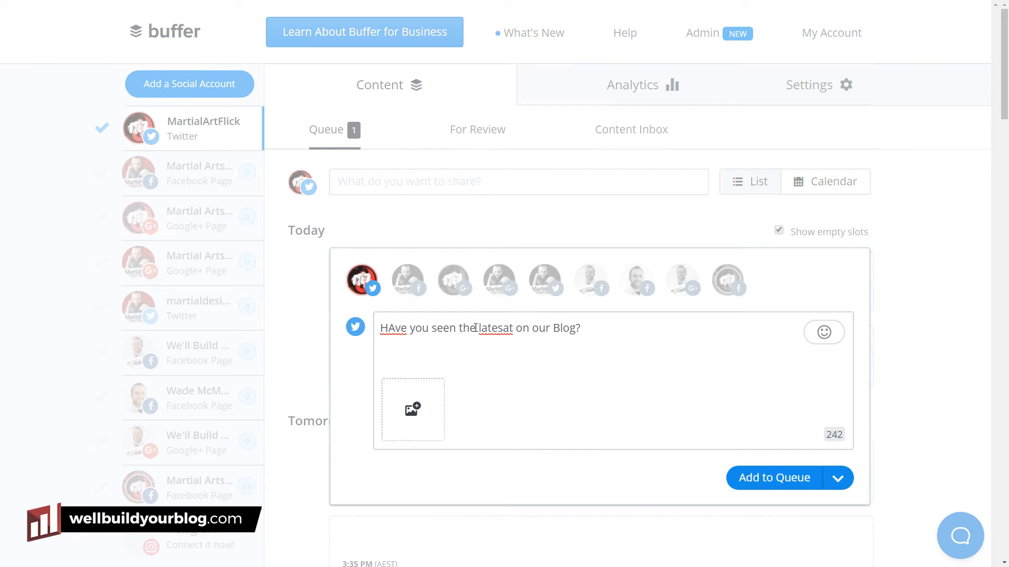
{"action": "key", "text": "Delete"}
{"action": "left_click", "coordinate": [392, 329]}
{"action": "key", "text": "BackSpace"}
{"action": "type", "text": "a"}
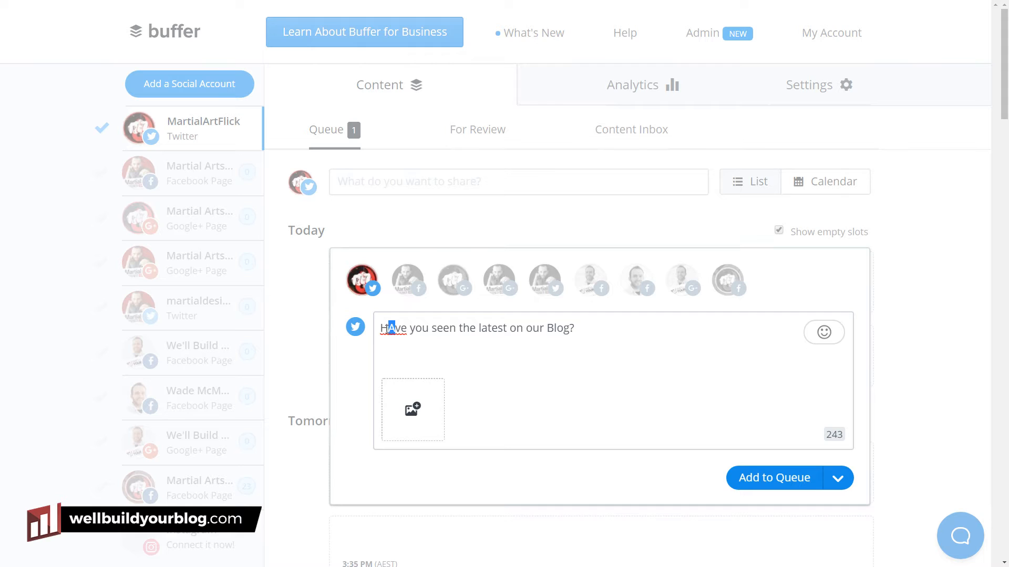
{"action": "type", "text": "a"}
{"action": "left_click", "coordinate": [593, 329]}
{"action": "type", "text": "http:/"}
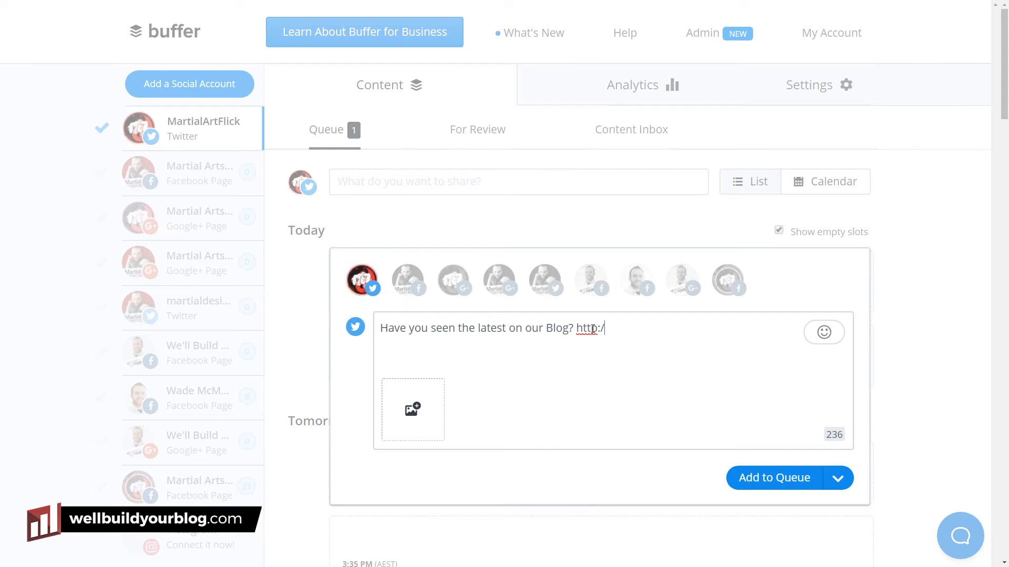
{"action": "type", "text": "/www.martialartsactionm"}
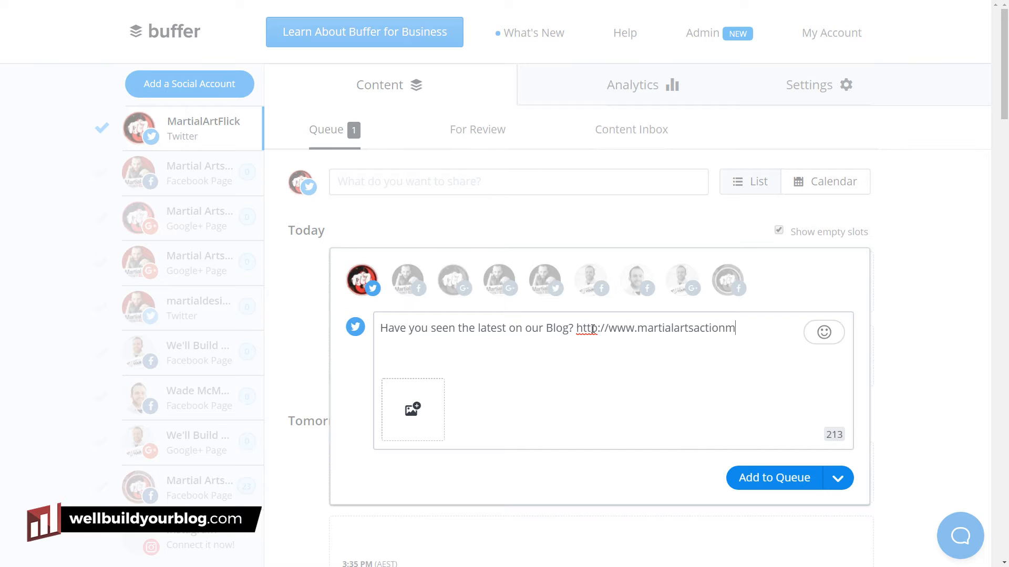
{"action": "type", "text": "ovies.com/cblog"}
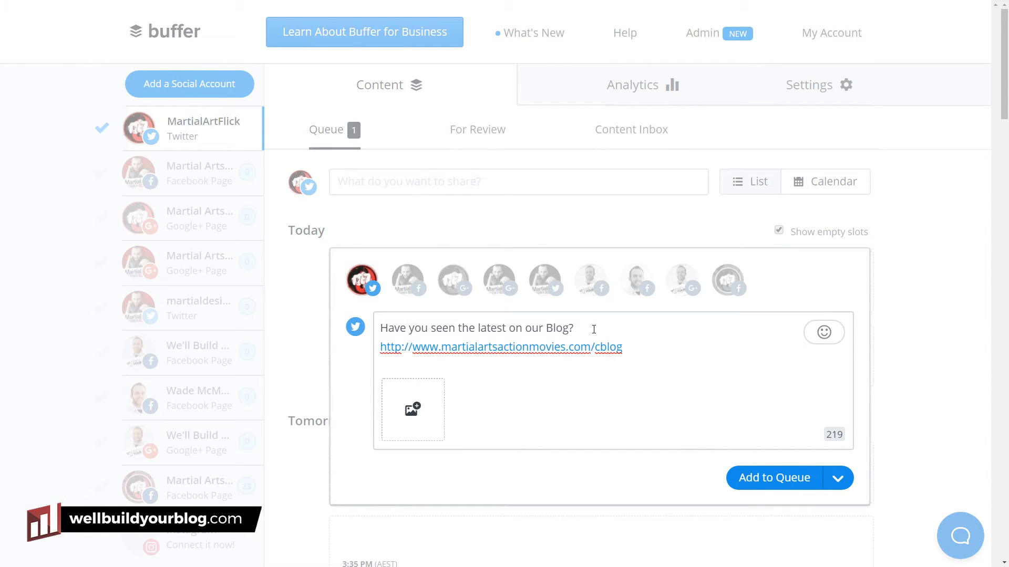
{"action": "key", "text": "Delete"}
{"action": "left_click", "coordinate": [647, 354]}
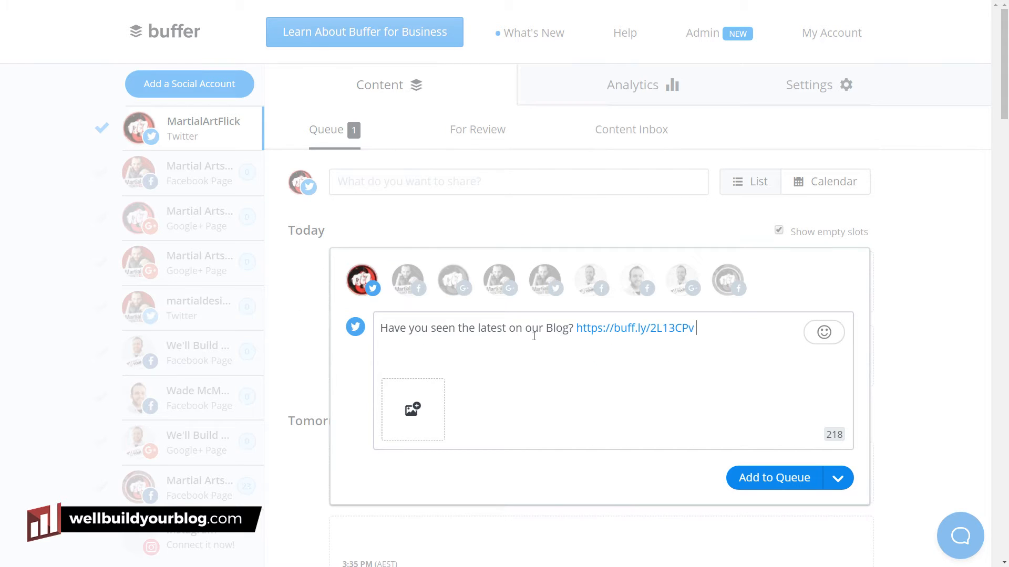
Schedule the blog post for 10 December 2018 at 5:21 am.
{"action": "left_click", "coordinate": [838, 478]}
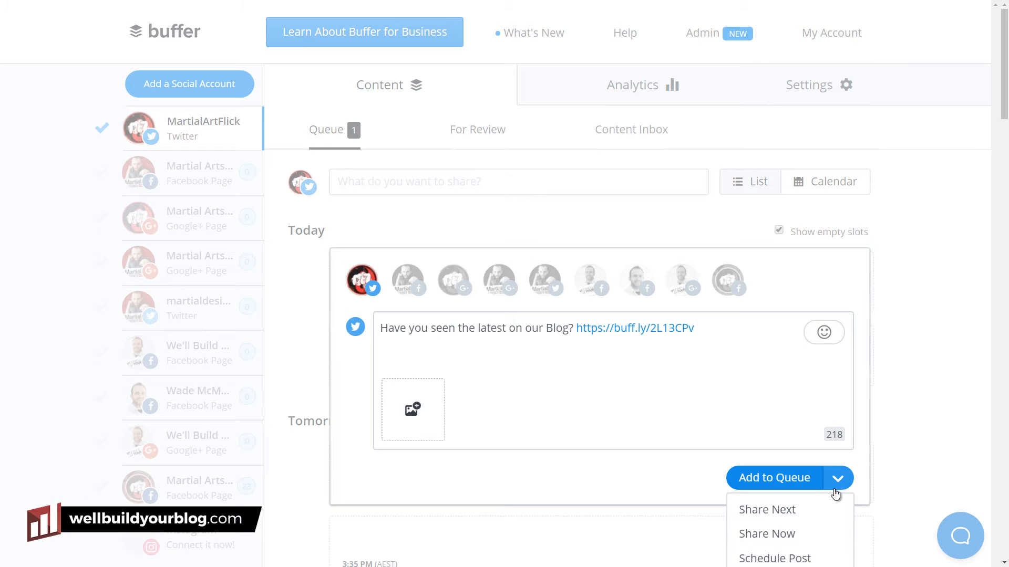
{"action": "scroll", "coordinate": [838, 486], "scroll_direction": "down", "scroll_amount": 2}
{"action": "left_click", "coordinate": [774, 461]}
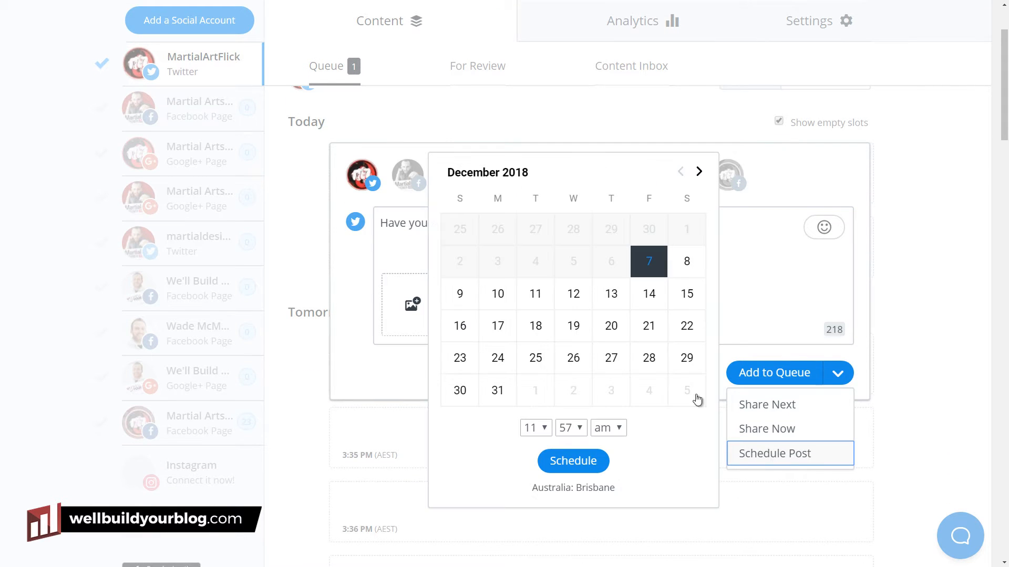
{"action": "left_click", "coordinate": [498, 295]}
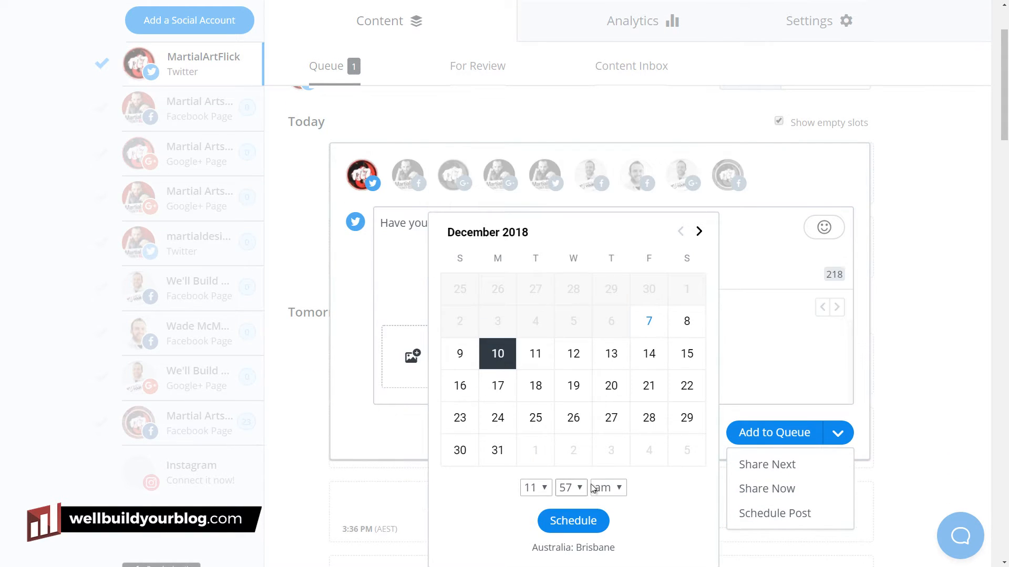
{"action": "left_click", "coordinate": [535, 488]}
{"action": "left_click", "coordinate": [537, 364]}
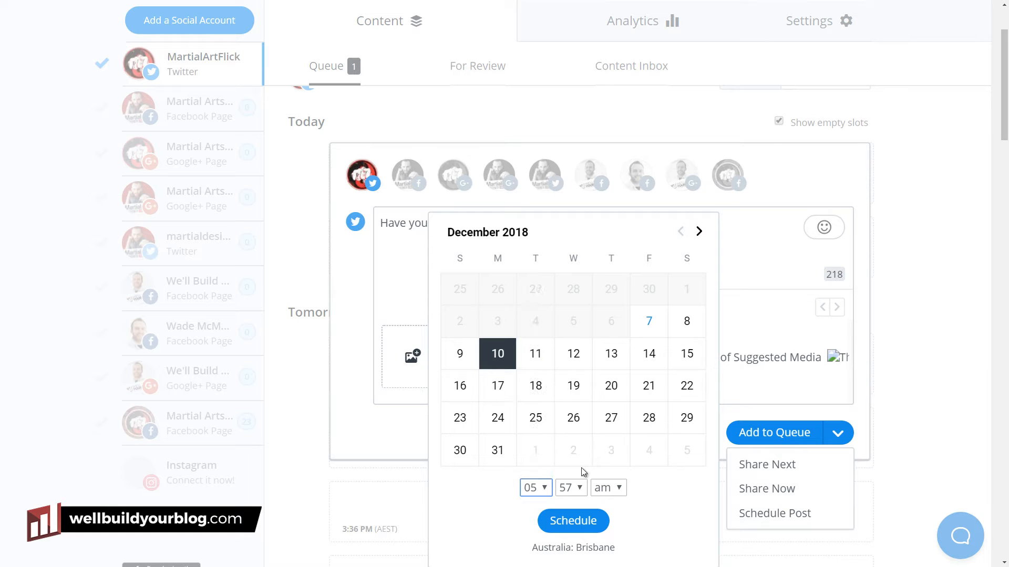
{"action": "left_click", "coordinate": [582, 488]}
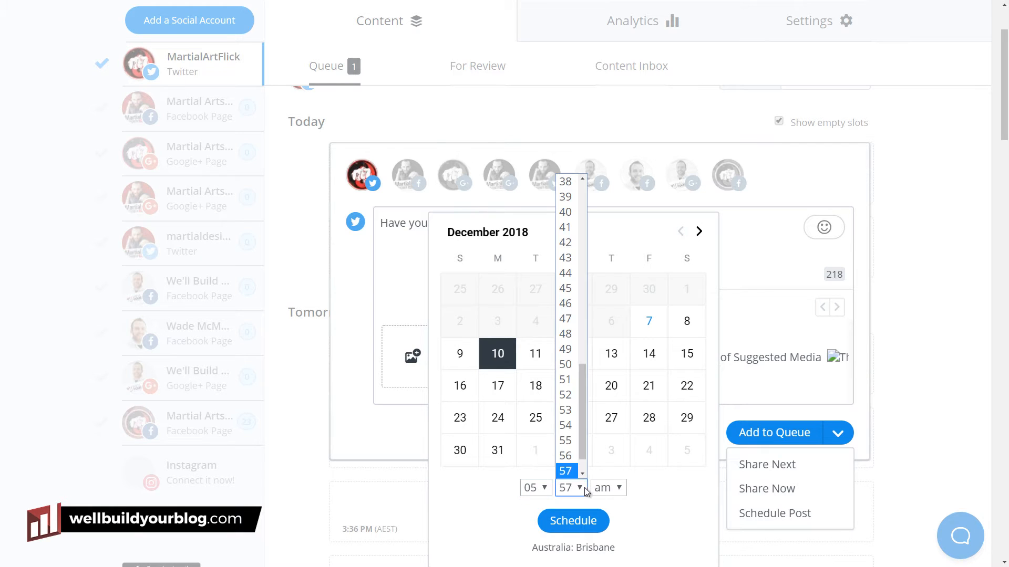
{"action": "scroll", "coordinate": [581, 187], "scroll_direction": "up", "scroll_amount": 5}
{"action": "left_click", "coordinate": [570, 187]}
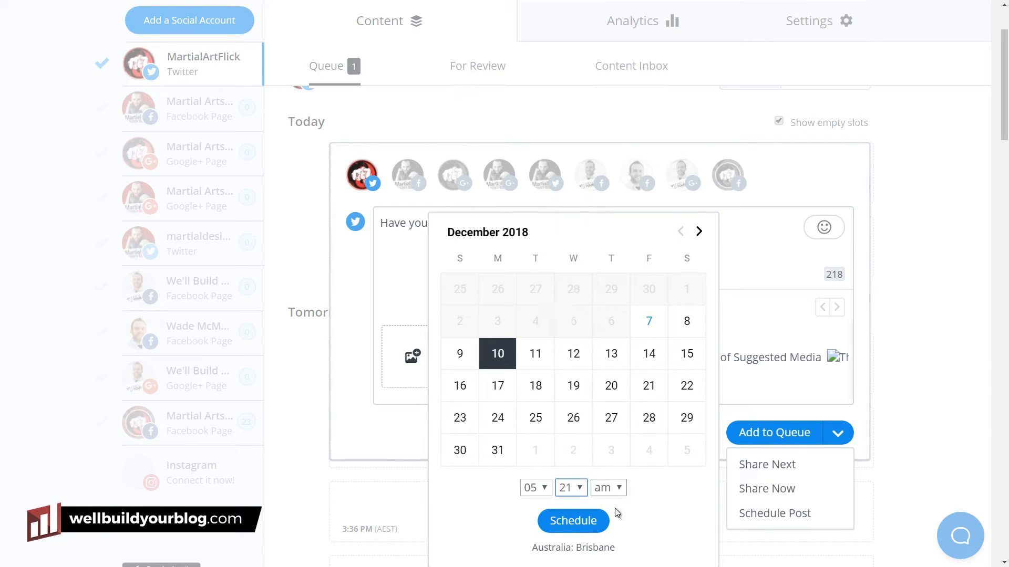
{"action": "left_click", "coordinate": [583, 521]}
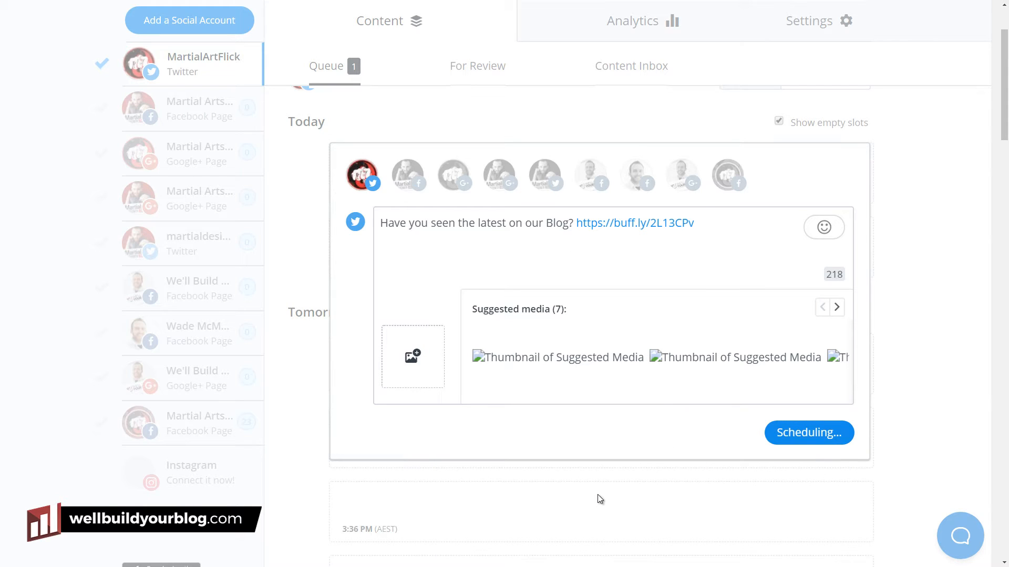
Close the empty post composer and look through the queue for the scheduled blog post under Monday 10th December.
{"action": "mouse_move", "coordinate": [661, 219]}
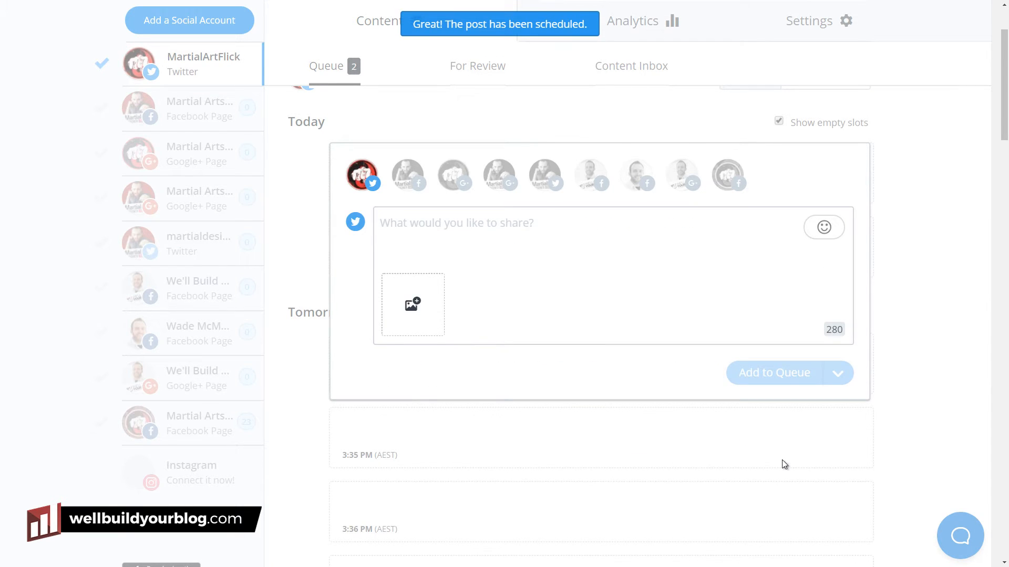
{"action": "left_click", "coordinate": [946, 317]}
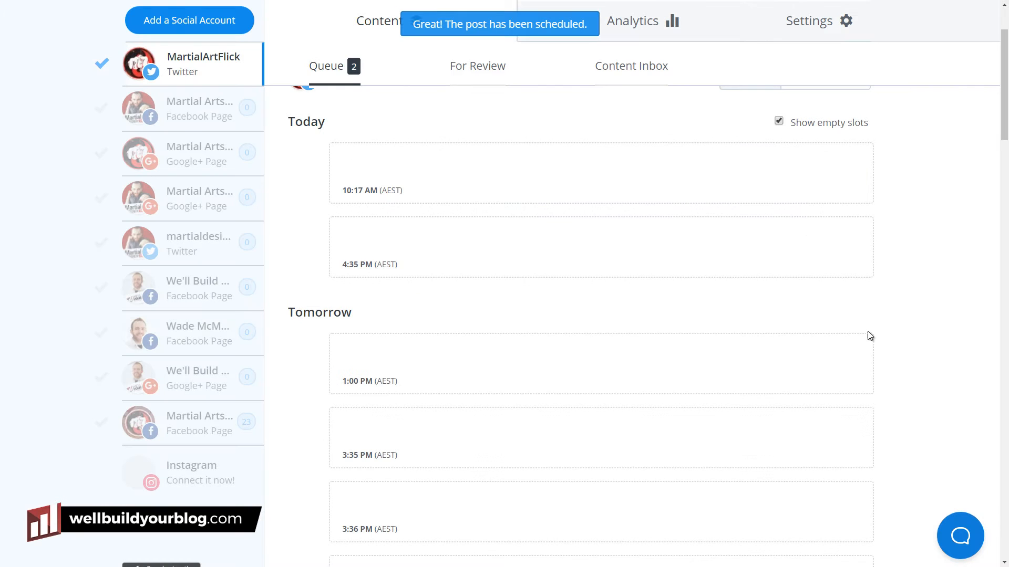
{"action": "scroll", "coordinate": [701, 297], "scroll_direction": "down", "scroll_amount": 15}
{"action": "scroll", "coordinate": [701, 297], "scroll_direction": "down", "scroll_amount": 12}
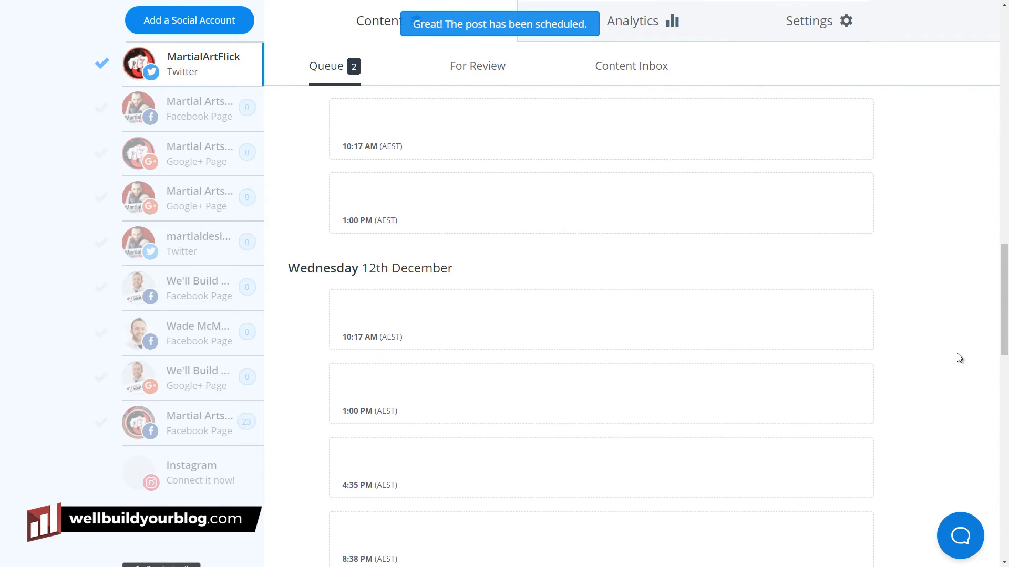
{"action": "left_click_drag", "start_coordinate": [981, 209], "coordinate": [981, 51]}
{"action": "scroll", "coordinate": [497, 227], "scroll_direction": "down", "scroll_amount": 5}
{"action": "scroll", "coordinate": [497, 226], "scroll_direction": "down", "scroll_amount": 3}
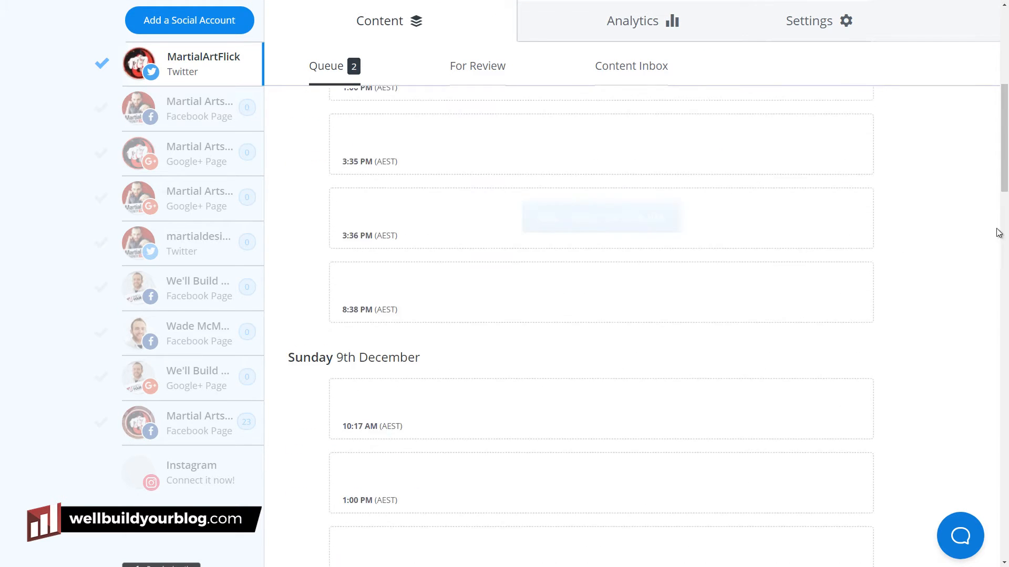
{"action": "left_click_drag", "start_coordinate": [1004, 171], "coordinate": [1004, 524]}
{"action": "scroll", "coordinate": [1005, 283], "scroll_direction": "up", "scroll_amount": 15}
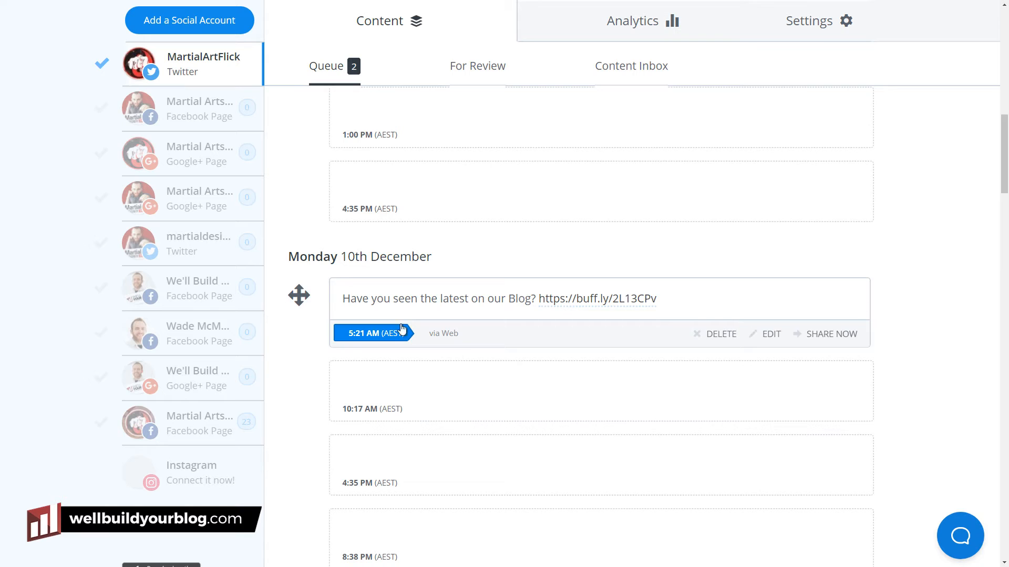
Delete the blog post scheduled under Monday 10th December and start a new MartialArtFlick Twitter post.
{"action": "mouse_move", "coordinate": [518, 319]}
{"action": "left_click", "coordinate": [730, 339]}
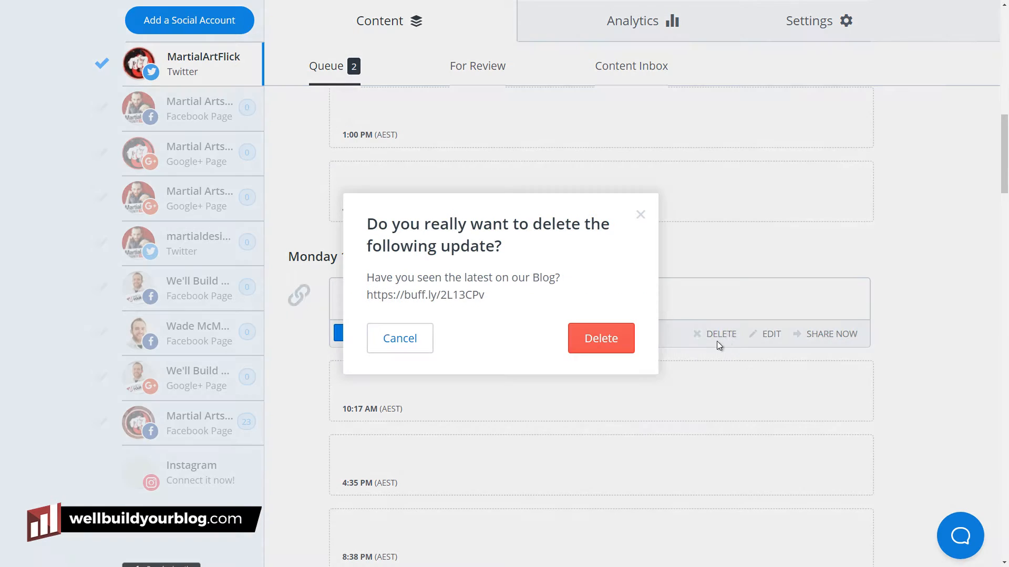
{"action": "left_click", "coordinate": [602, 346]}
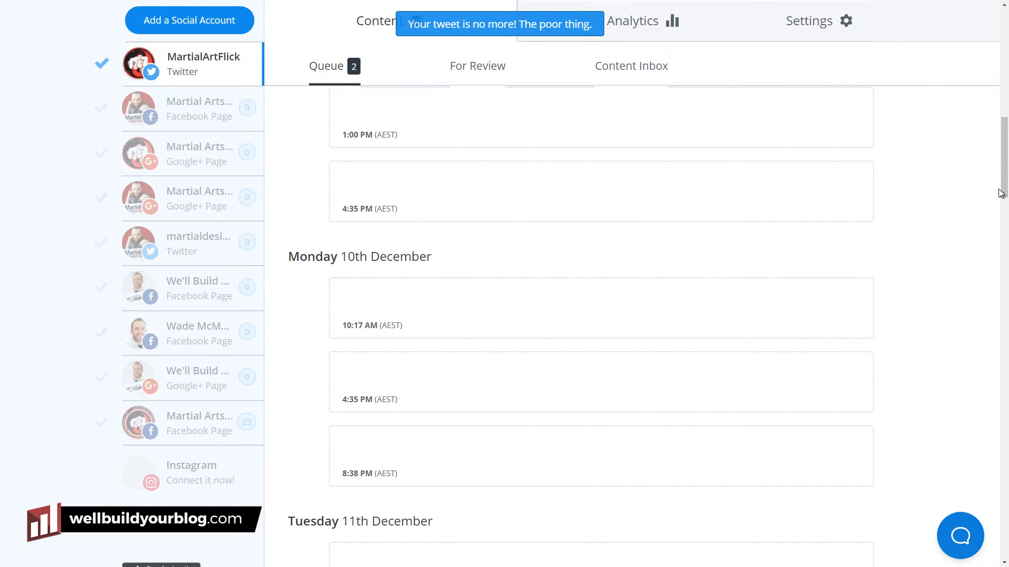
{"action": "left_click_drag", "start_coordinate": [1003, 191], "coordinate": [1003, 82]}
{"action": "left_click", "coordinate": [489, 184]}
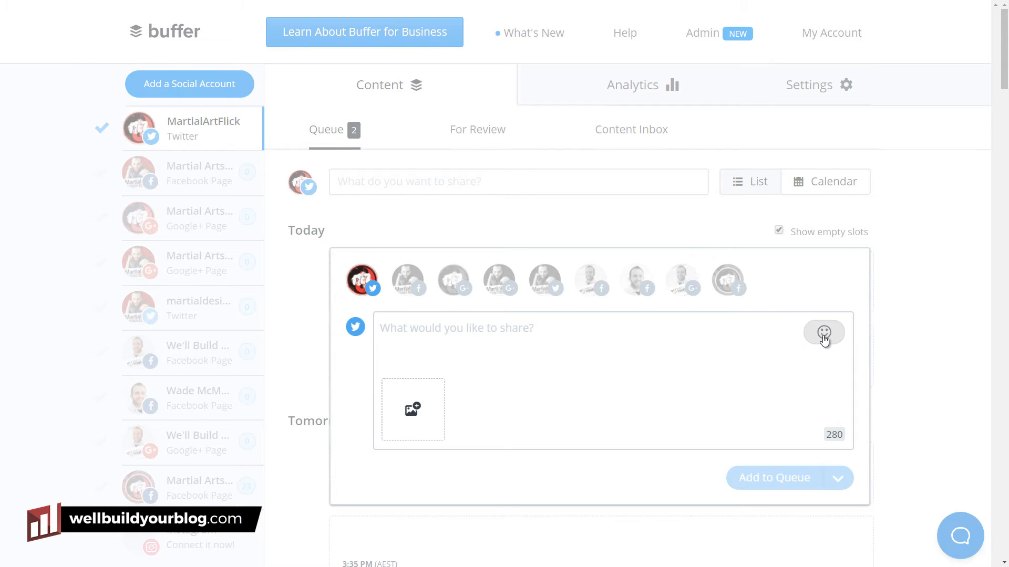
Try inserting a tears-of-joy emoji into the empty tweet and remove it again.
{"action": "left_click", "coordinate": [823, 333]}
{"action": "left_click", "coordinate": [883, 403]}
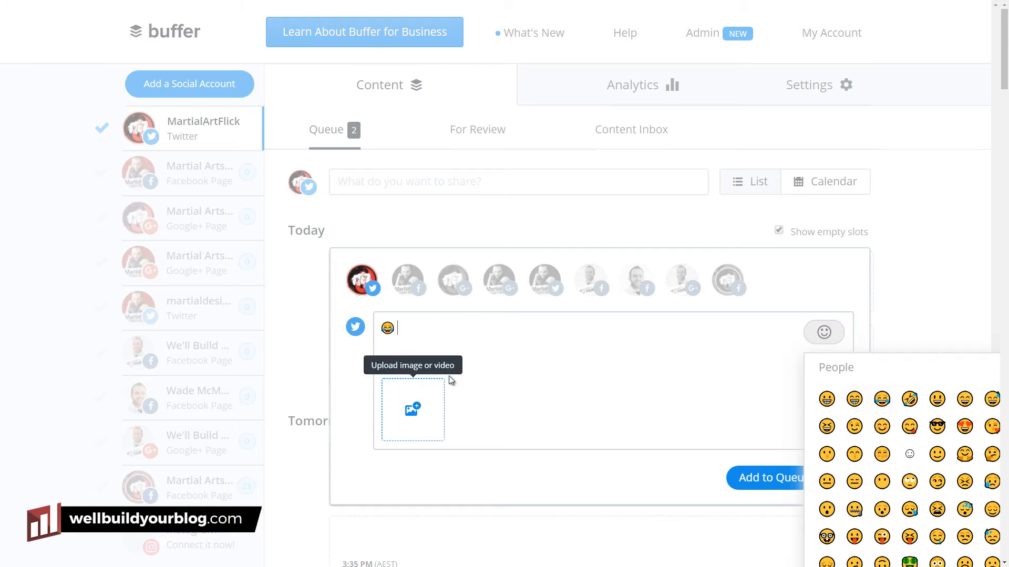
{"action": "left_click_drag", "start_coordinate": [400, 330], "coordinate": [380, 332]}
{"action": "key", "text": "BackSpace"}
Write the tweet "What is your favorite movie of all time?" and add it to the queue.
{"action": "scroll", "coordinate": [570, 403], "scroll_direction": "down", "scroll_amount": 1}
{"action": "scroll", "coordinate": [568, 401], "scroll_direction": "down", "scroll_amount": 2}
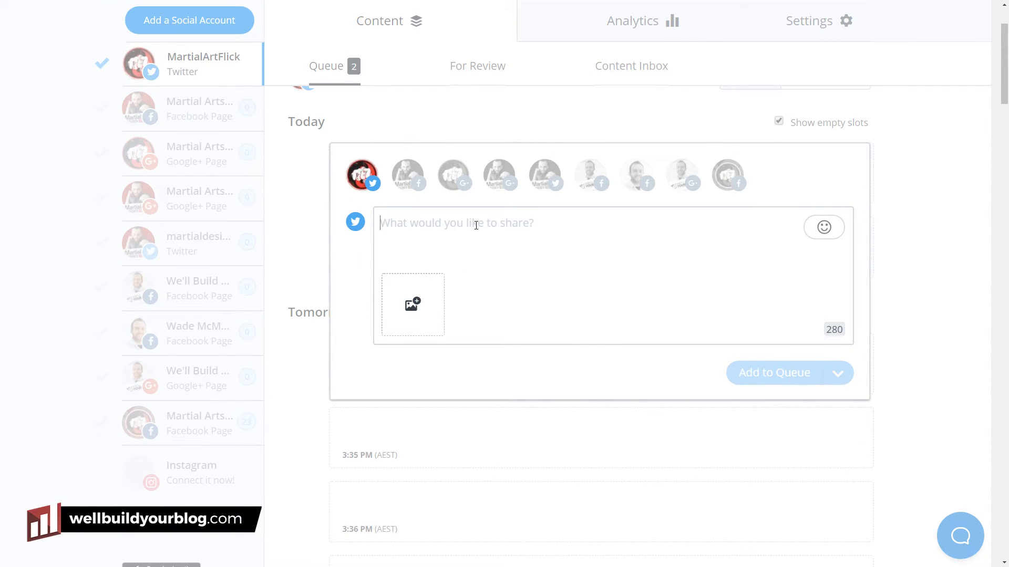
{"action": "type", "text": "What is your favorite movie of"}
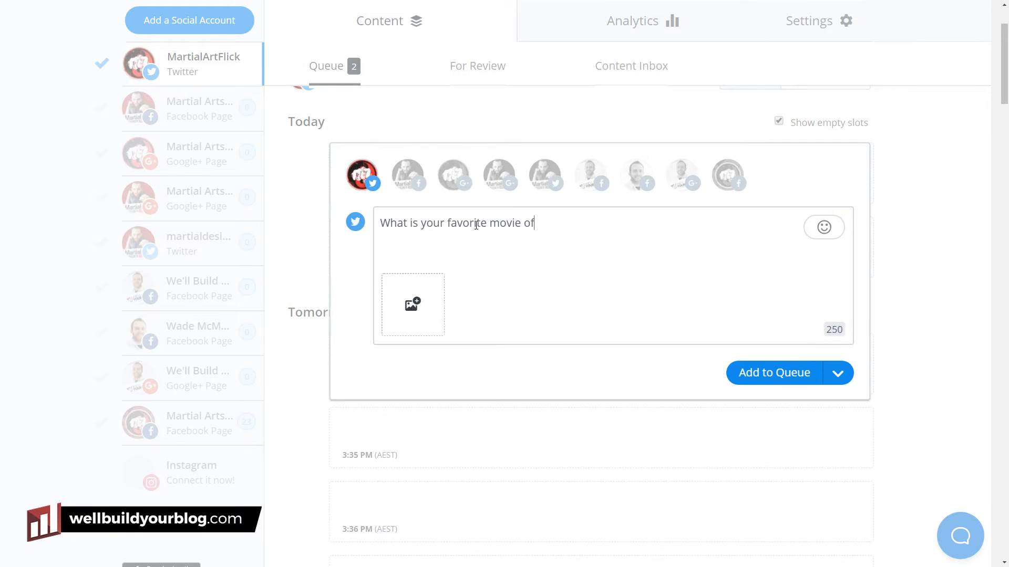
{"action": "type", "text": "ime?"}
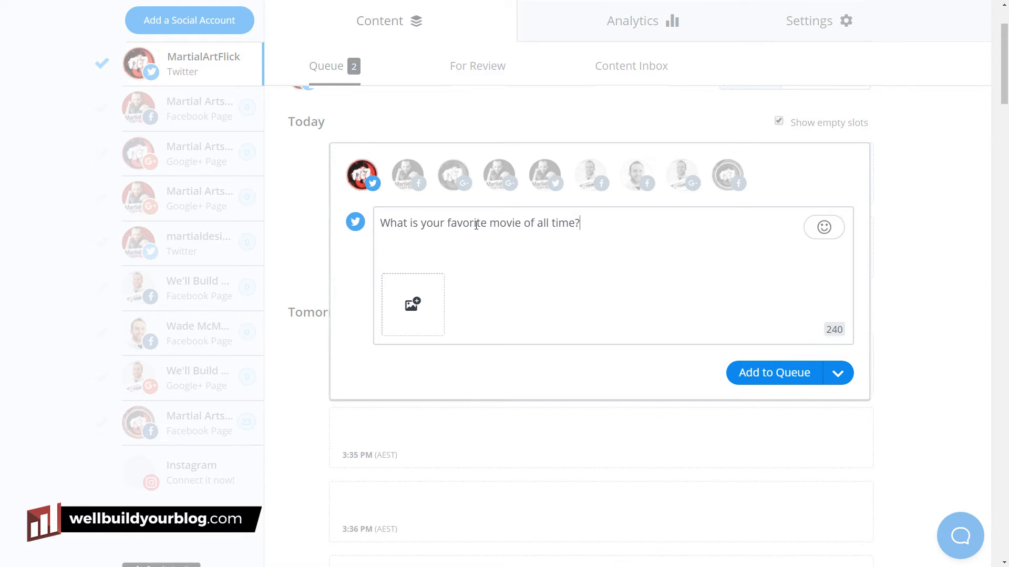
{"action": "left_click", "coordinate": [763, 376]}
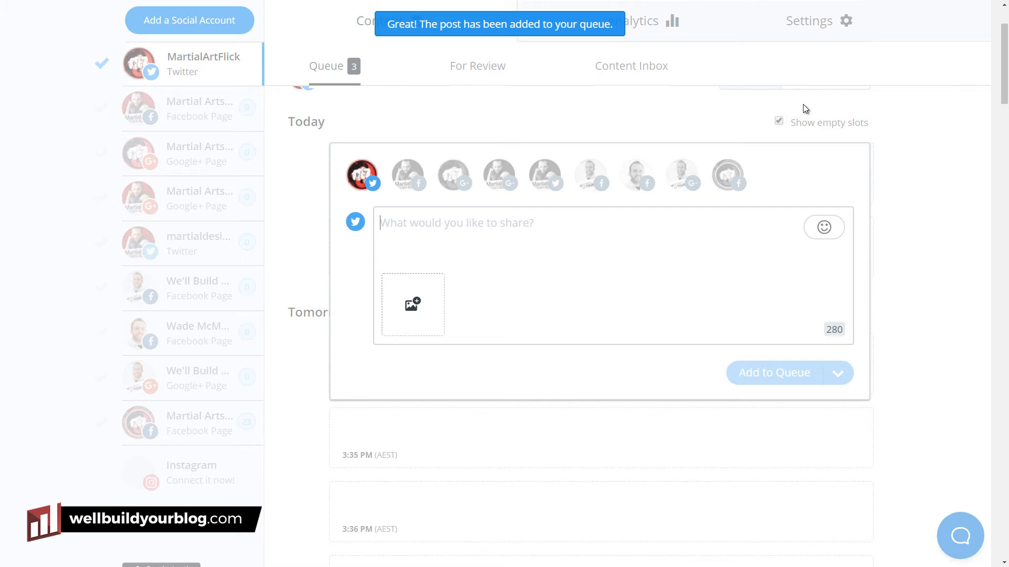
Add the tweet "Who do you think is the greatest martial artist of our time?" to the queue and close the composer.
{"action": "type", "text": "Who d"}
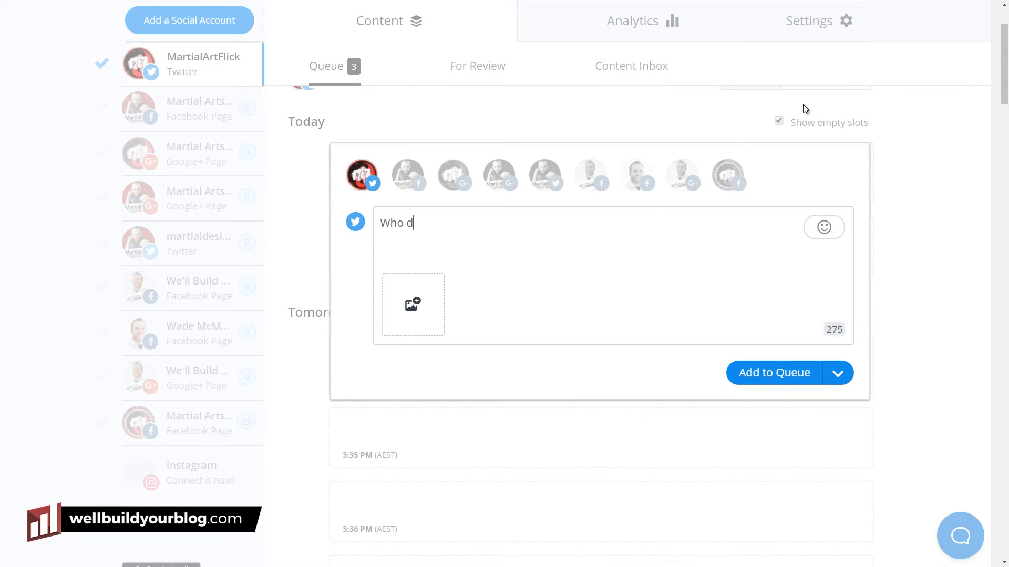
{"action": "type", "text": "o you think is the grea"}
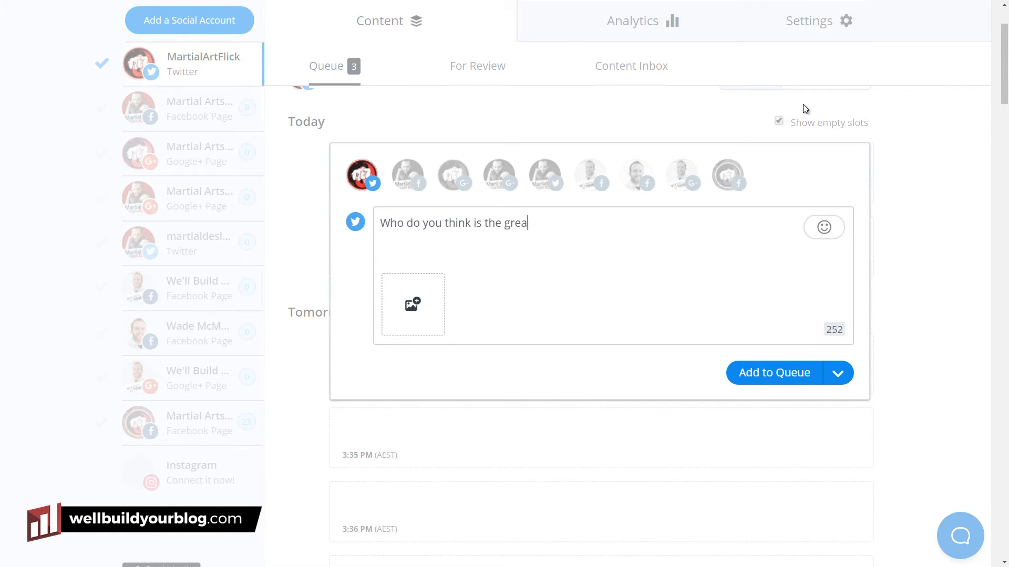
{"action": "type", "text": "test martial artist of o"}
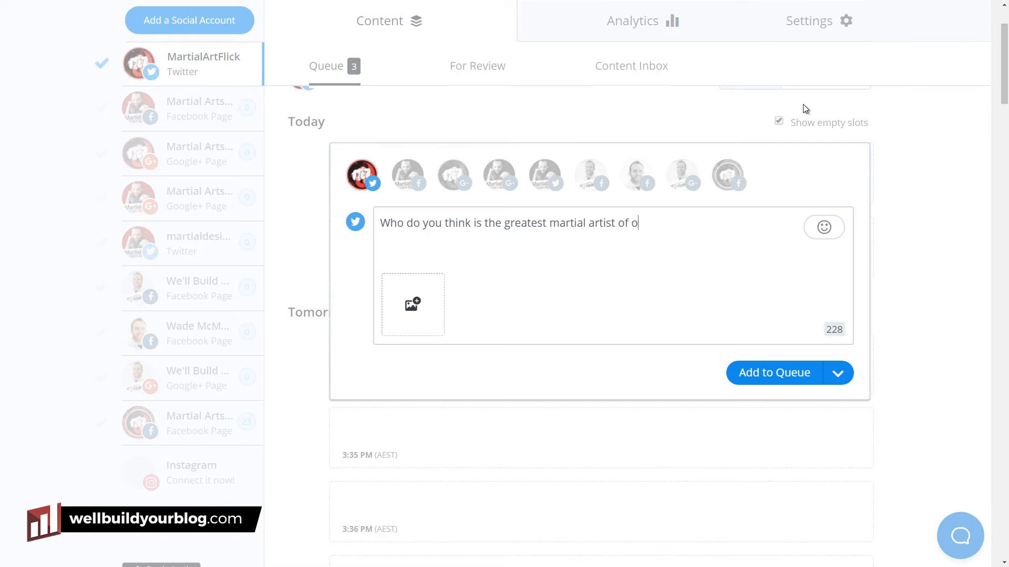
{"action": "type", "text": "ur time?"}
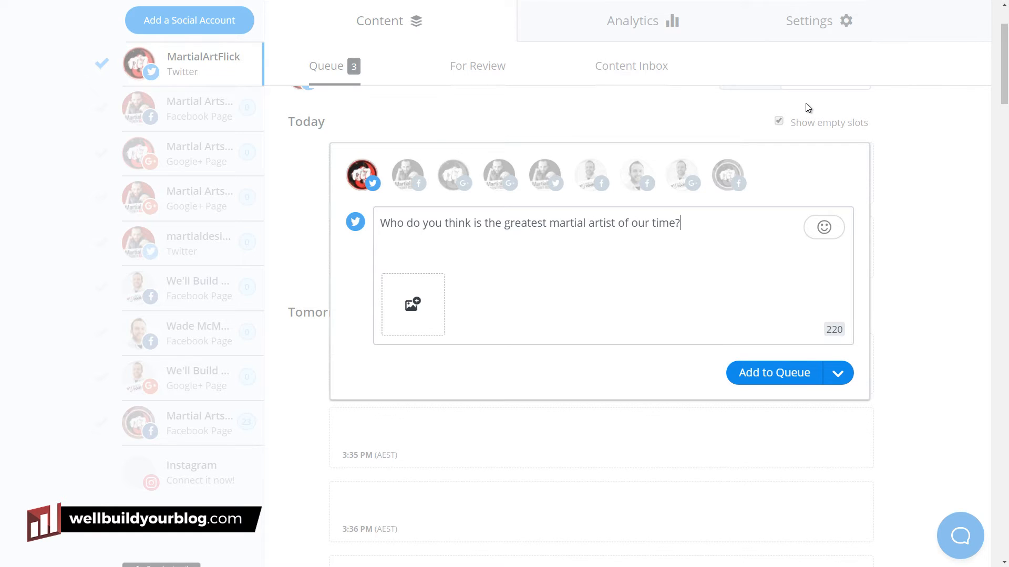
{"action": "left_click", "coordinate": [767, 369]}
{"action": "left_click", "coordinate": [904, 295]}
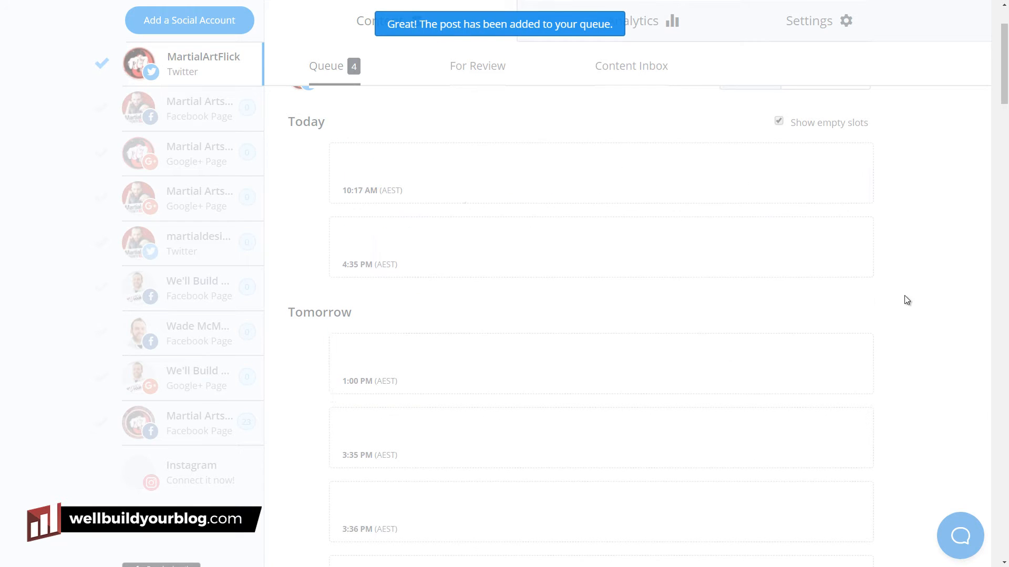
Look through the queue's daily slots to see where the two newly queued tweets are placed.
{"action": "scroll", "coordinate": [547, 347], "scroll_direction": "up", "scroll_amount": 3}
{"action": "scroll", "coordinate": [539, 347], "scroll_direction": "down", "scroll_amount": 20}
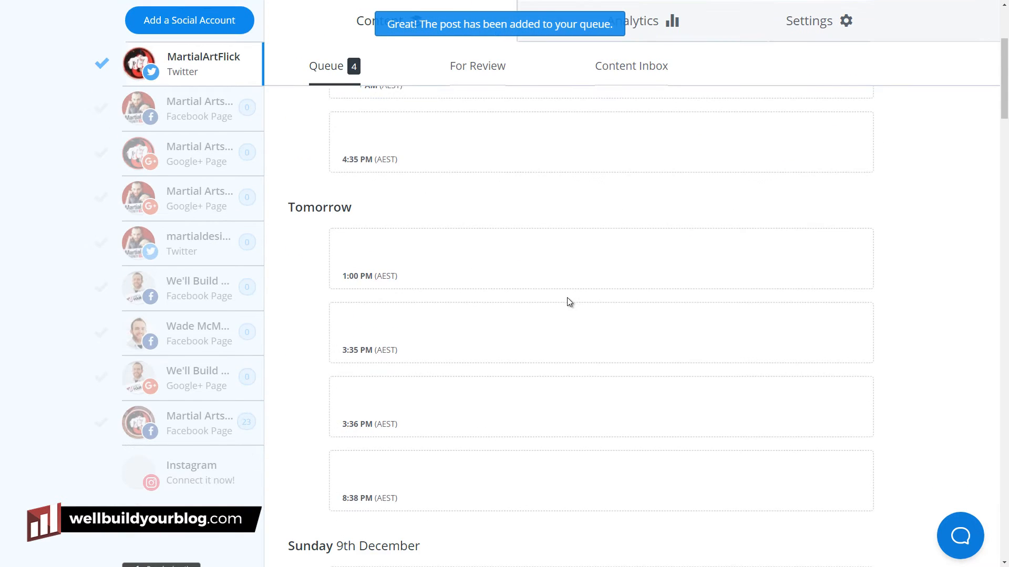
{"action": "scroll", "coordinate": [573, 346], "scroll_direction": "down", "scroll_amount": 15}
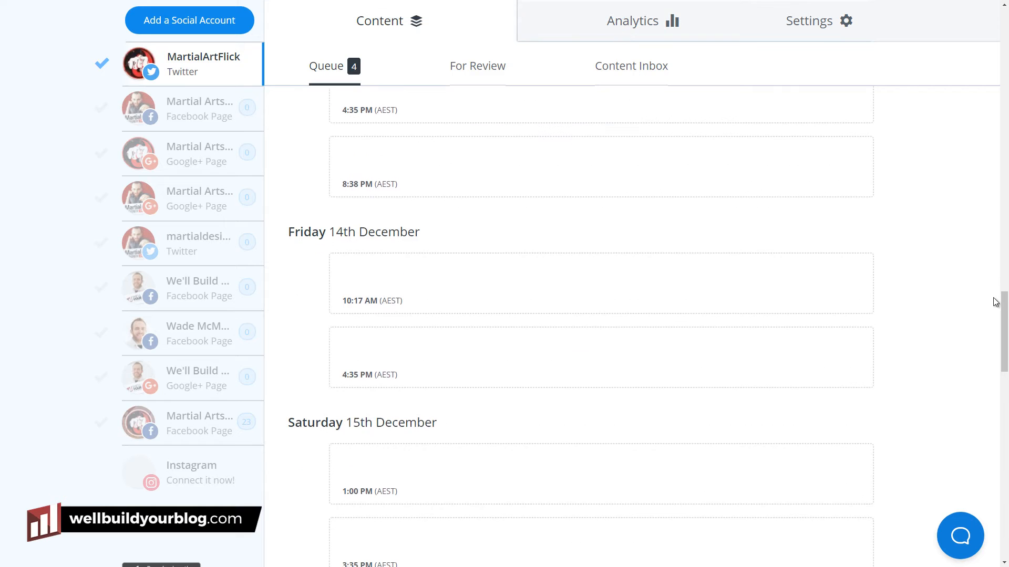
{"action": "left_click_drag", "start_coordinate": [995, 301], "coordinate": [1007, 441]}
{"action": "left_click_drag", "start_coordinate": [1007, 349], "coordinate": [1006, 47]}
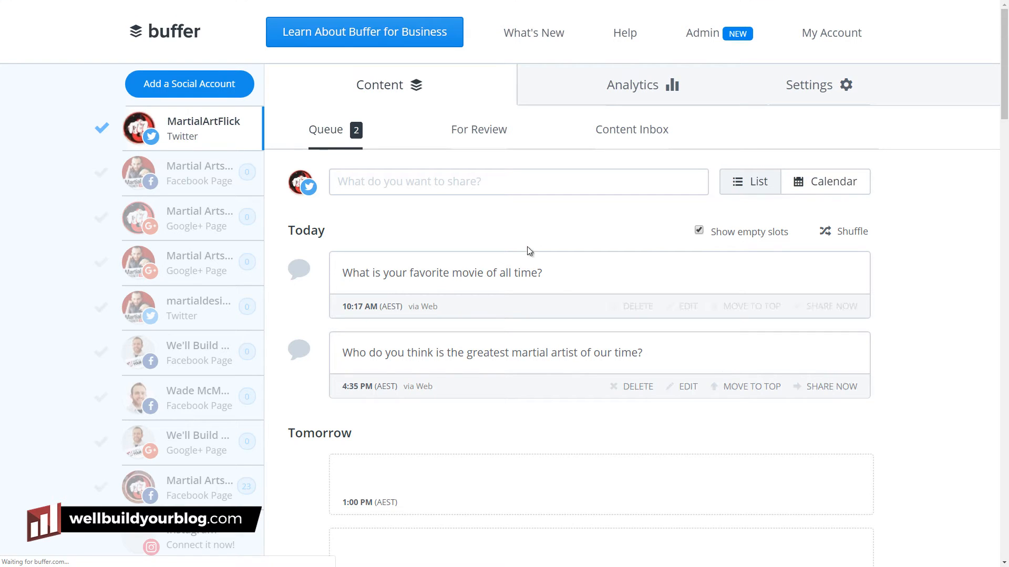
{"action": "left_click", "coordinate": [414, 178]}
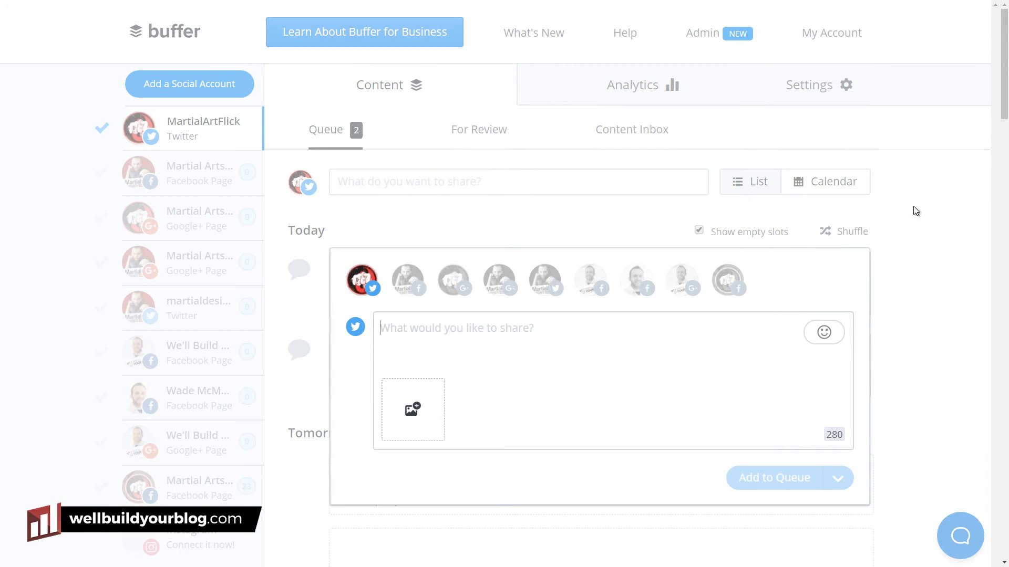
{"action": "left_click", "coordinate": [779, 248]}
{"action": "scroll", "coordinate": [641, 306], "scroll_direction": "down", "scroll_amount": 4}
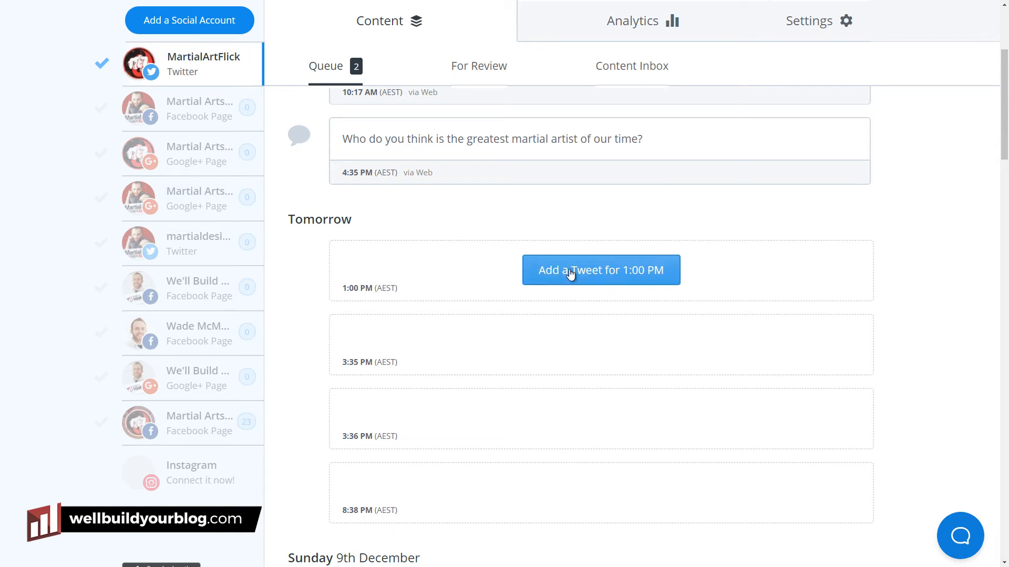
{"action": "scroll", "coordinate": [489, 321], "scroll_direction": "up", "scroll_amount": 4}
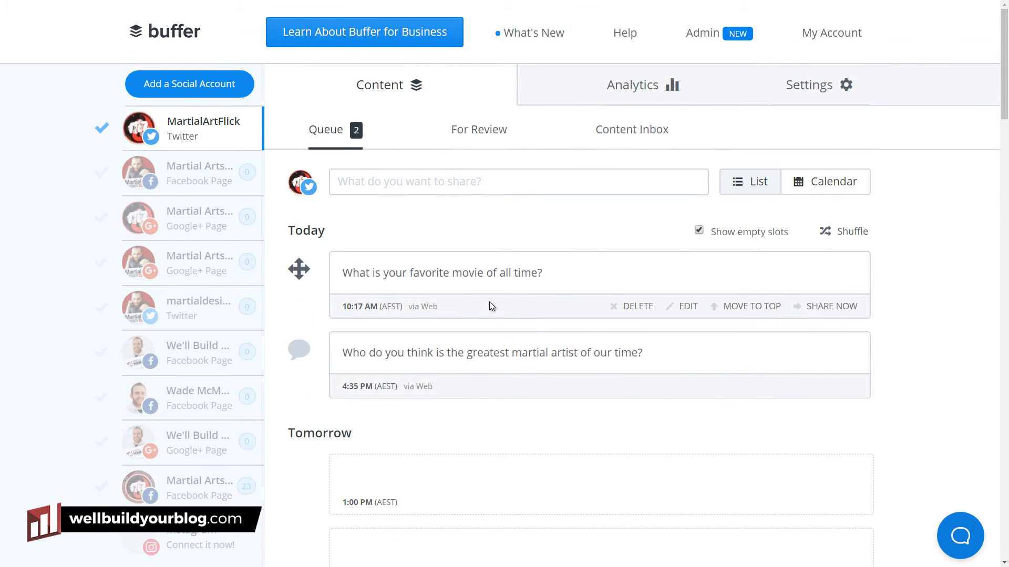
Move the greatest martial artist tweet to tomorrow's 3:36 PM slot and check both tweets in the queue.
{"action": "scroll", "coordinate": [315, 285], "scroll_direction": "down", "scroll_amount": 2}
{"action": "left_click_drag", "start_coordinate": [299, 243], "coordinate": [369, 510]}
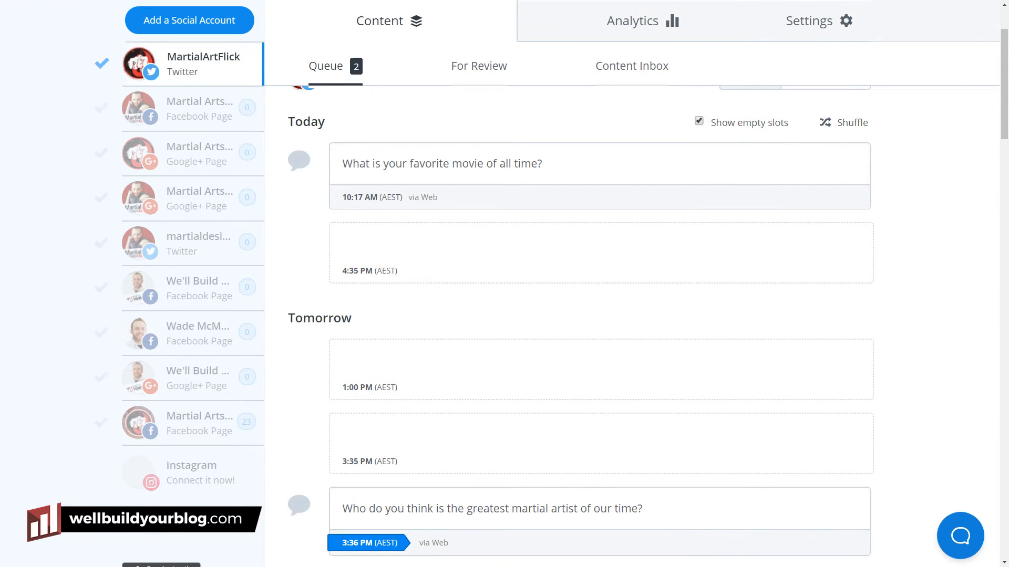
{"action": "scroll", "coordinate": [678, 276], "scroll_direction": "up", "scroll_amount": 2}
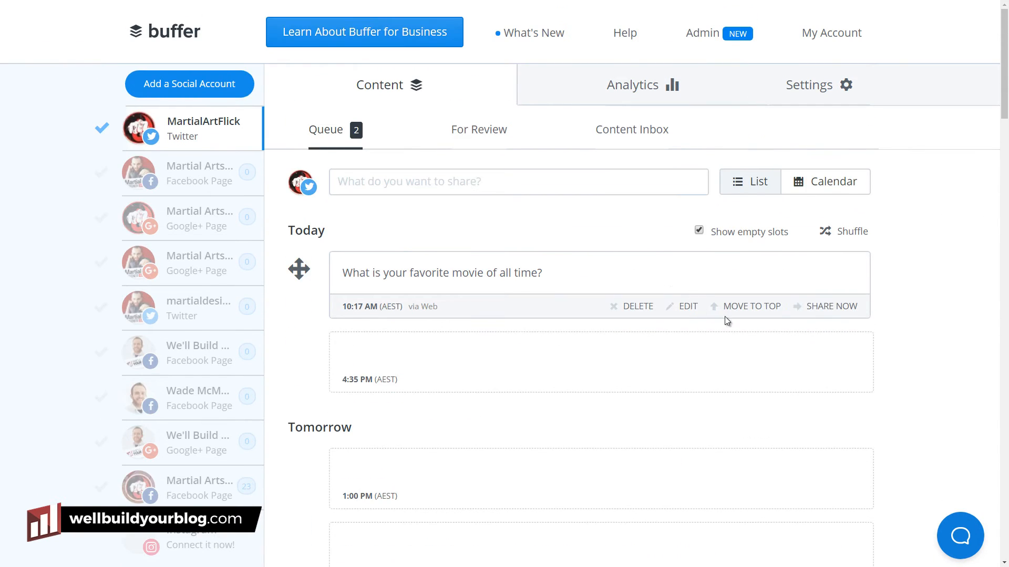
{"action": "scroll", "coordinate": [371, 272], "scroll_direction": "down", "scroll_amount": 6}
{"action": "mouse_move", "coordinate": [378, 336]}
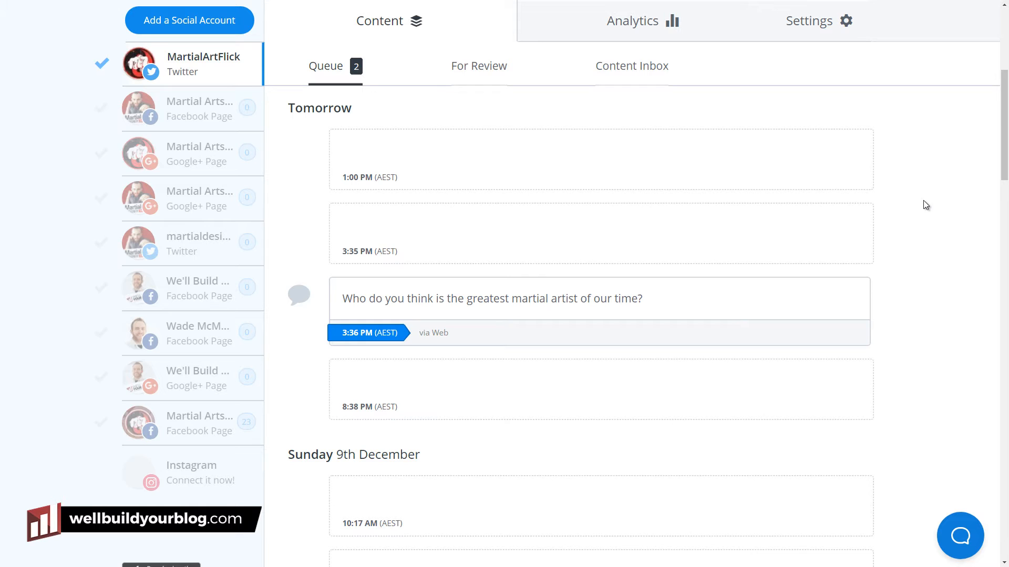
{"action": "scroll", "coordinate": [525, 315], "scroll_direction": "up", "scroll_amount": 6}
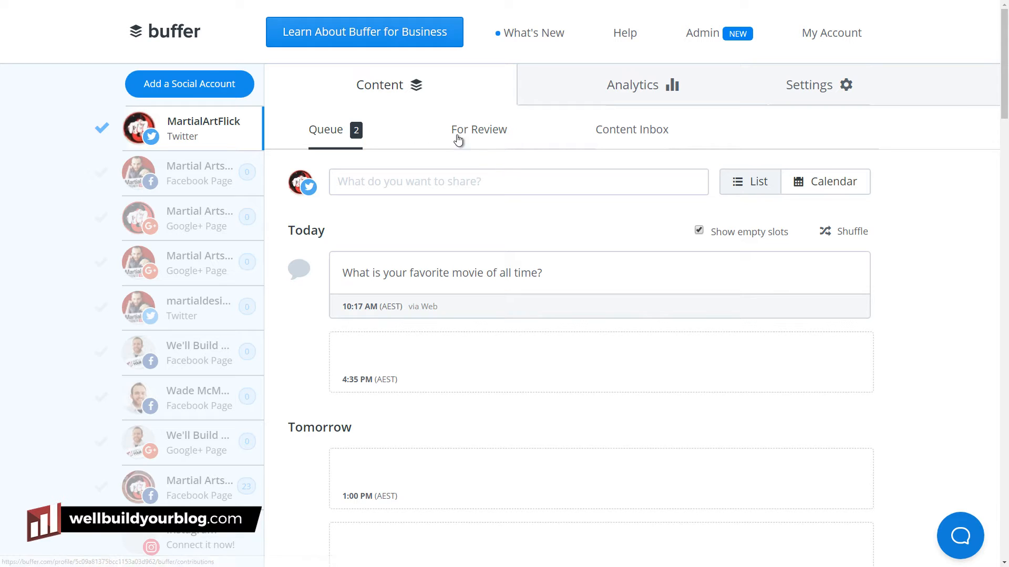
Open the Content Inbox for the MartialArtFlick Twitter account.
{"action": "left_click", "coordinate": [617, 137]}
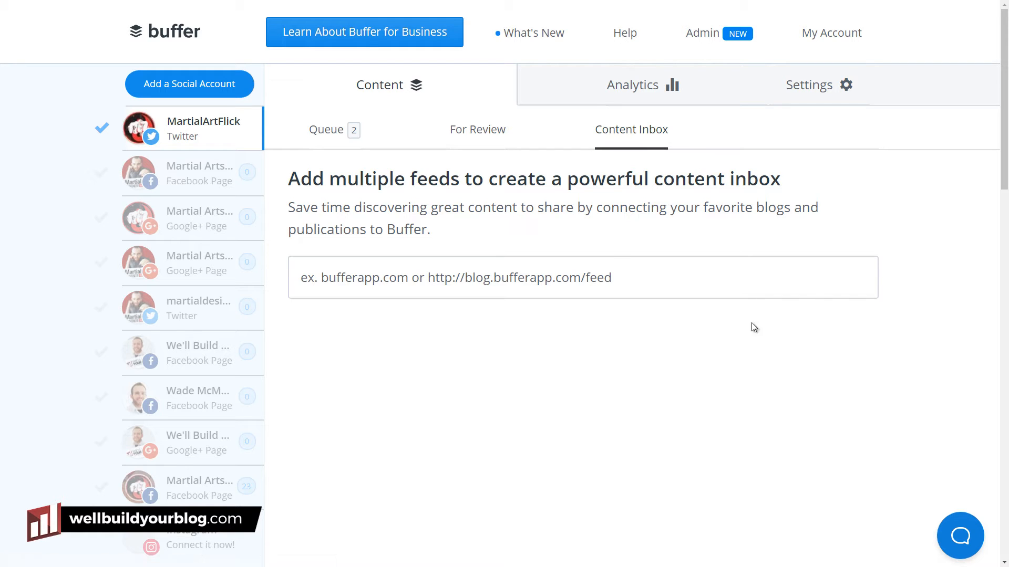
{"action": "key", "text": "ctrl+Tab"}
{"action": "key", "text": "ctrl+Tab"}
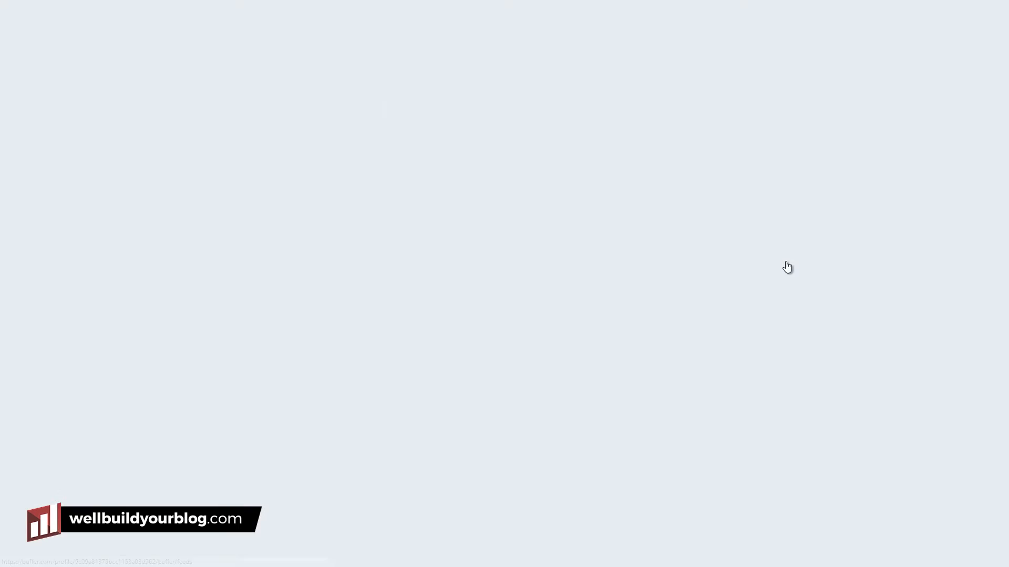
{"action": "key", "text": "ctrl+Tab"}
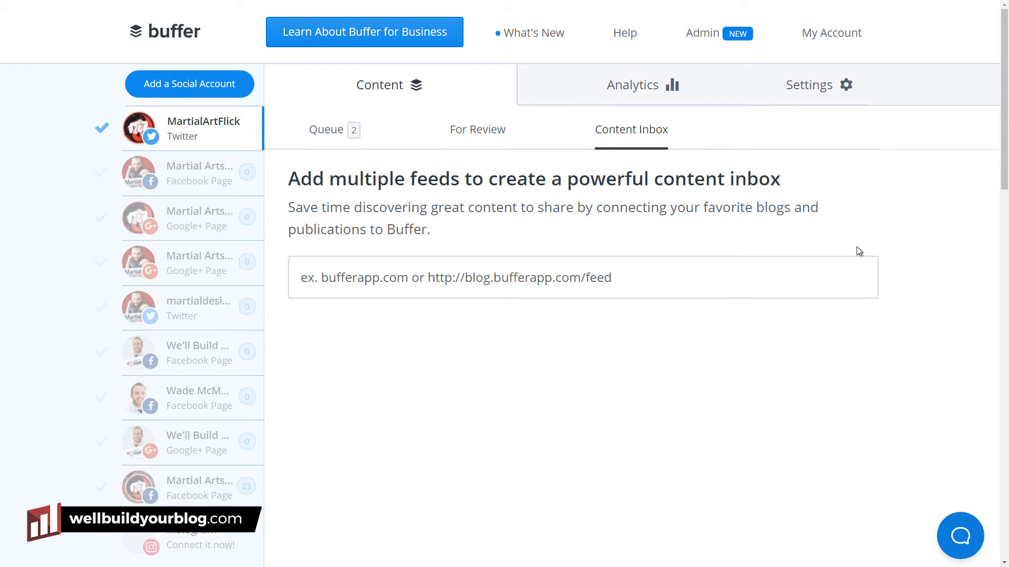
Open the homepage of the web designer's own website in a new browser window.
{"action": "key", "text": "ctrl+n"}
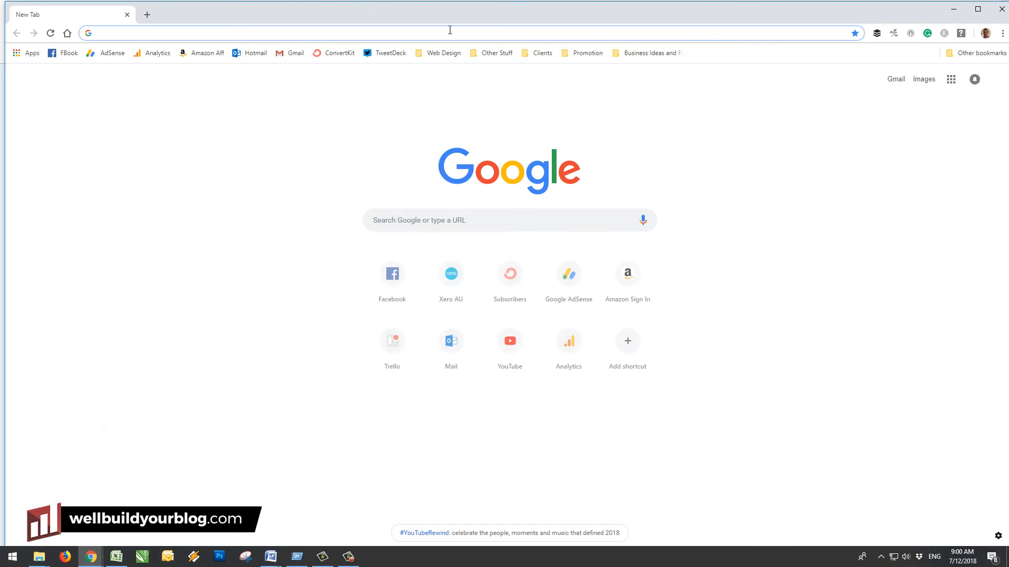
{"action": "type", "text": "wademcmaster.com/web-design"}
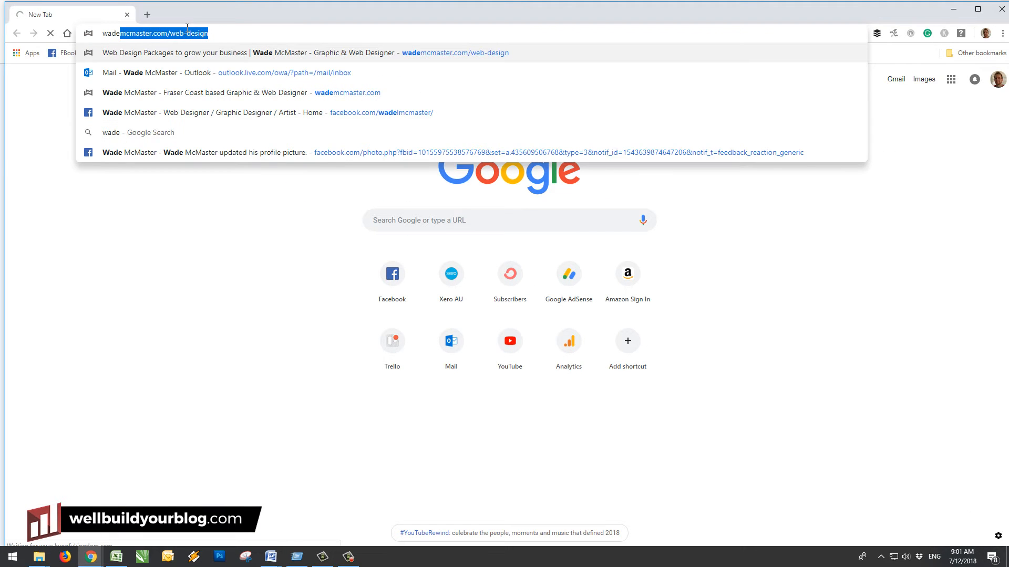
{"action": "key", "text": "Return"}
{"action": "key", "text": "BackSpace"}
{"action": "key", "text": "BackSpace"}
{"action": "key", "text": "BackSpace"}
{"action": "key", "text": "BackSpace"}
{"action": "key", "text": "BackSpace"}
{"action": "key", "text": "BackSpace"}
{"action": "key", "text": "BackSpace"}
{"action": "key", "text": "BackSpace"}
{"action": "key", "text": "BackSpace"}
{"action": "key", "text": "BackSpace"}
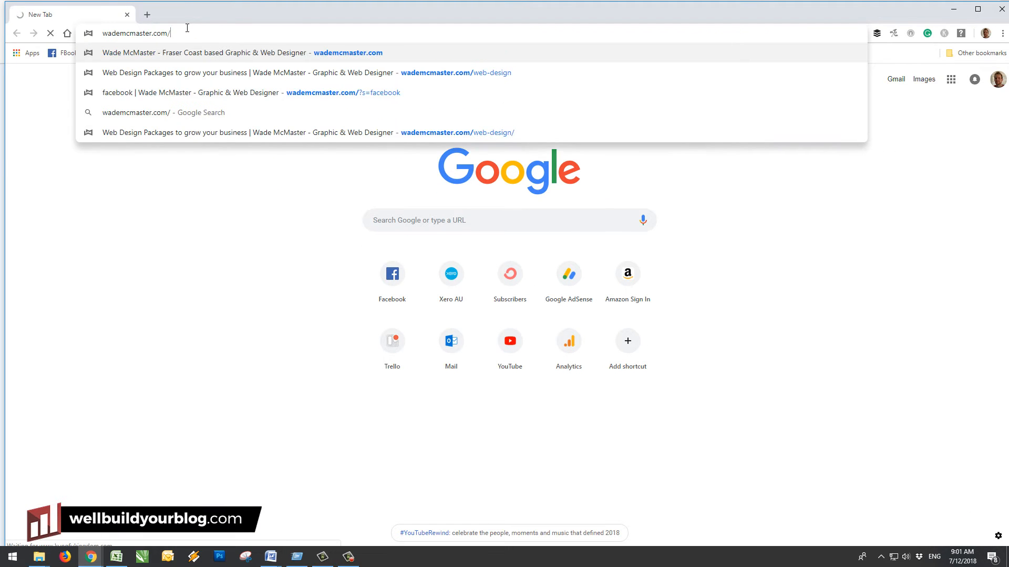
{"action": "key", "text": "Return"}
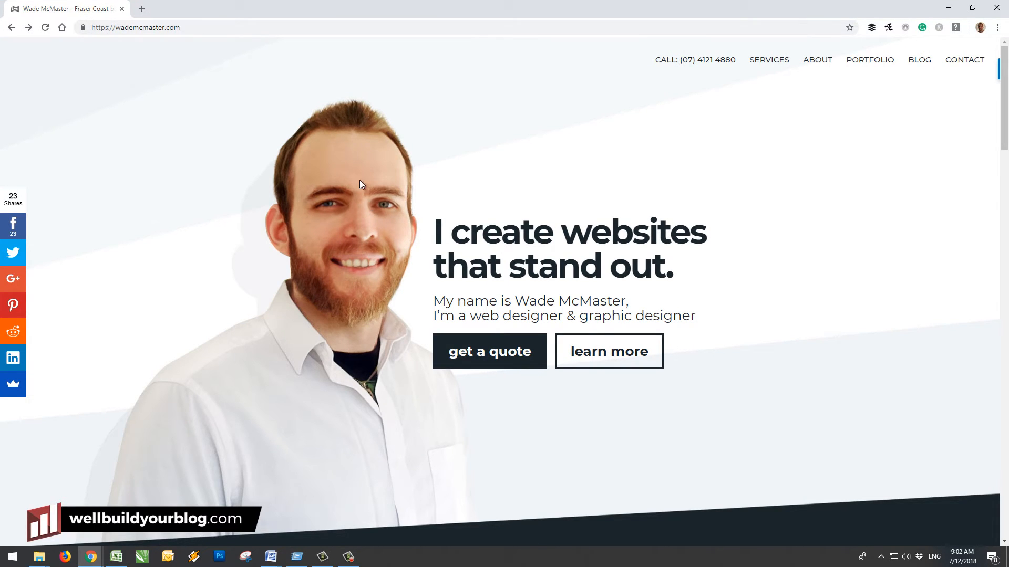
Load the website's RSS feed by adding /feed to the end of its homepage address.
{"action": "left_click", "coordinate": [204, 28]}
{"action": "left_click", "coordinate": [218, 27]}
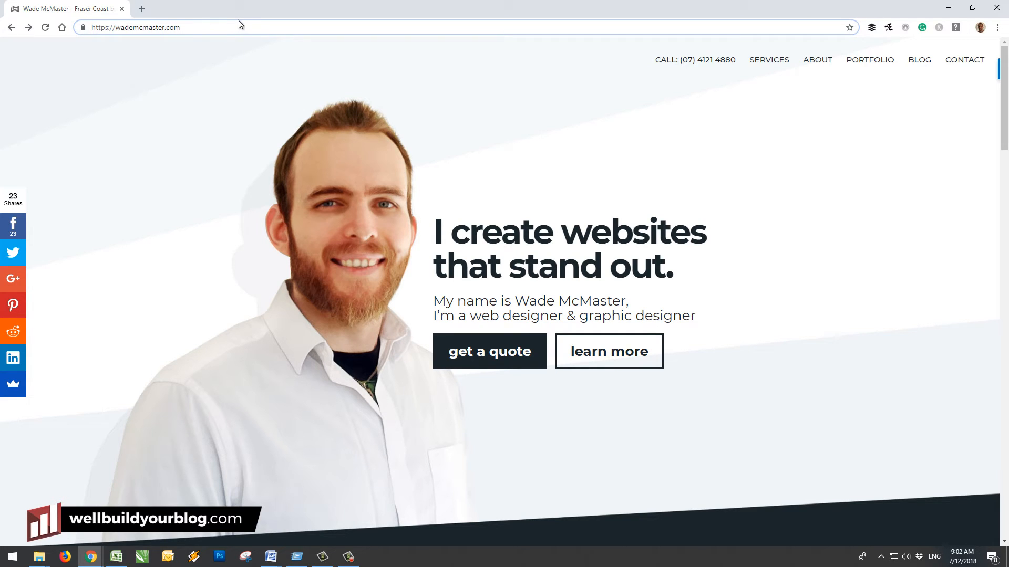
{"action": "type", "text": "/feed"}
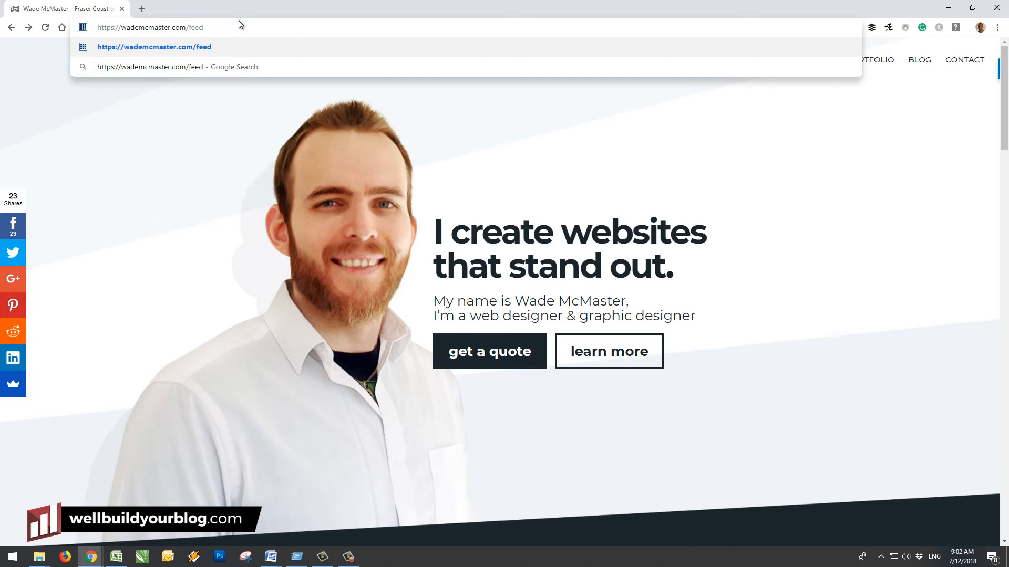
{"action": "key", "text": "ctrl+a"}
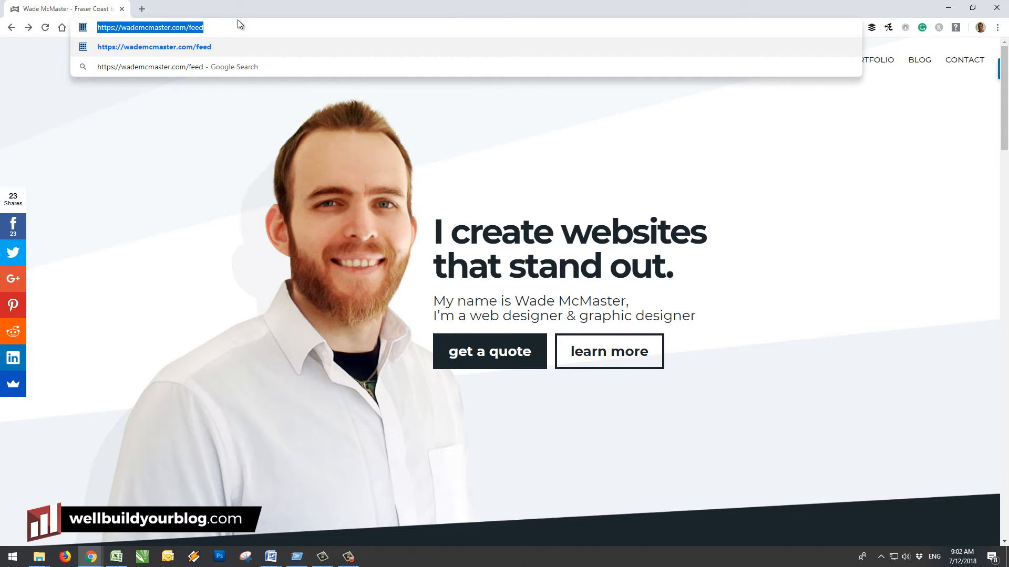
{"action": "key", "text": "Return"}
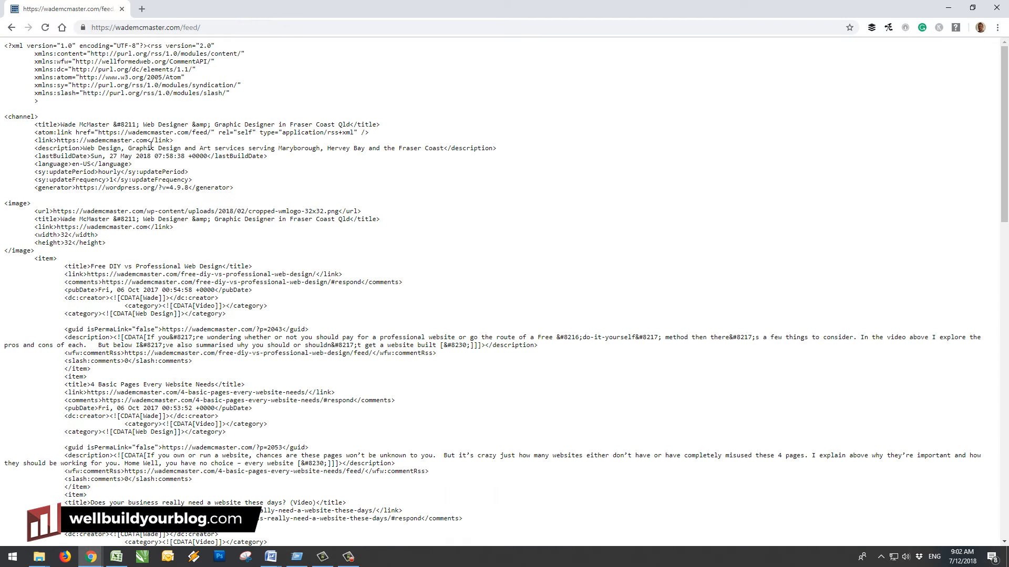
Copy the feed page's full web address and return to the Content Inbox in Buffer.
{"action": "left_click", "coordinate": [229, 29]}
{"action": "right_click", "coordinate": [193, 23]}
{"action": "left_click", "coordinate": [223, 80]}
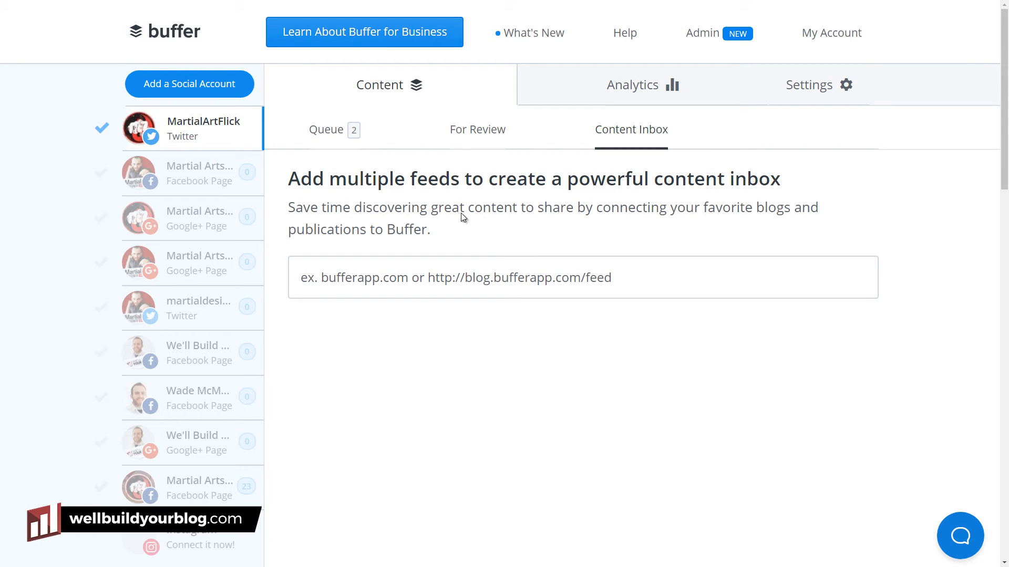
Connect the web designer's copied RSS feed address to the Content Inbox and look through the posts it brings in.
{"action": "left_click", "coordinate": [509, 287]}
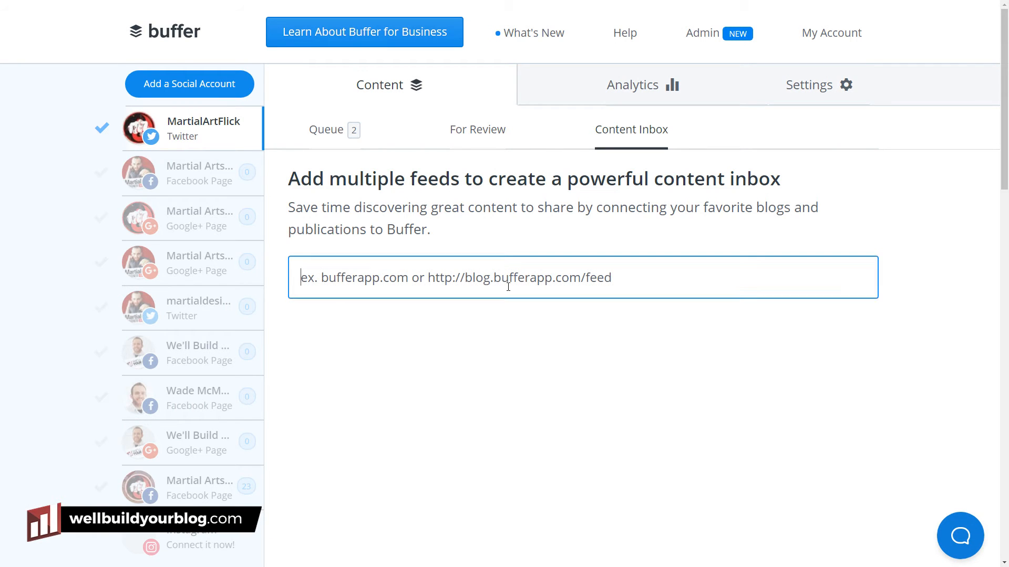
{"action": "key", "text": "ctrl+v"}
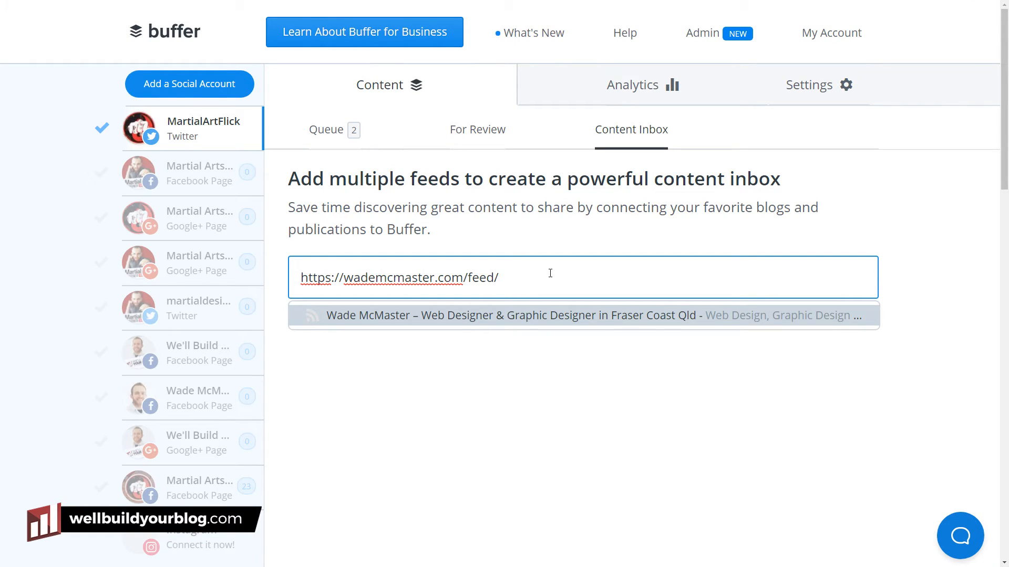
{"action": "key", "text": "Return"}
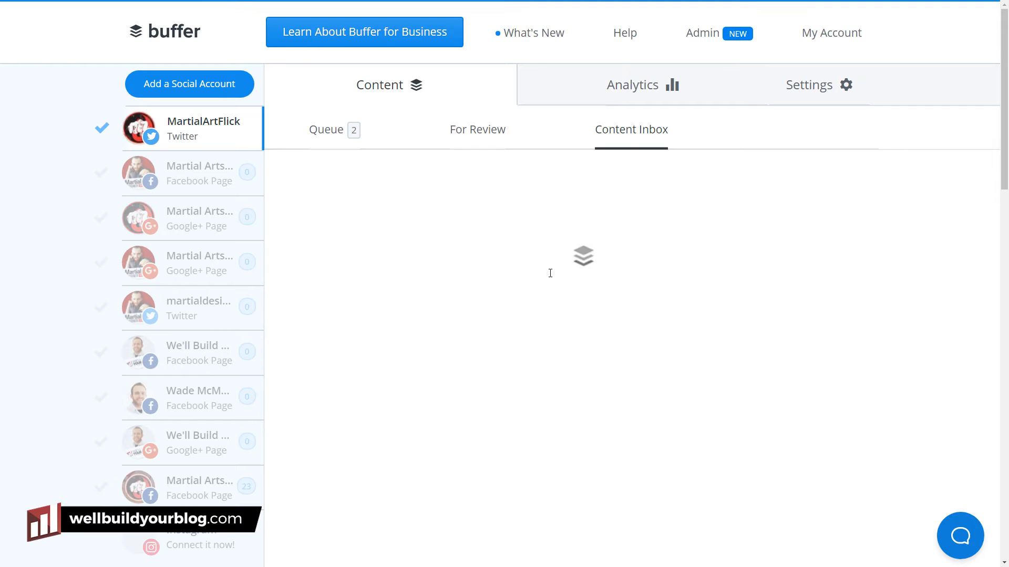
{"action": "scroll", "coordinate": [448, 239], "scroll_direction": "down", "scroll_amount": 10}
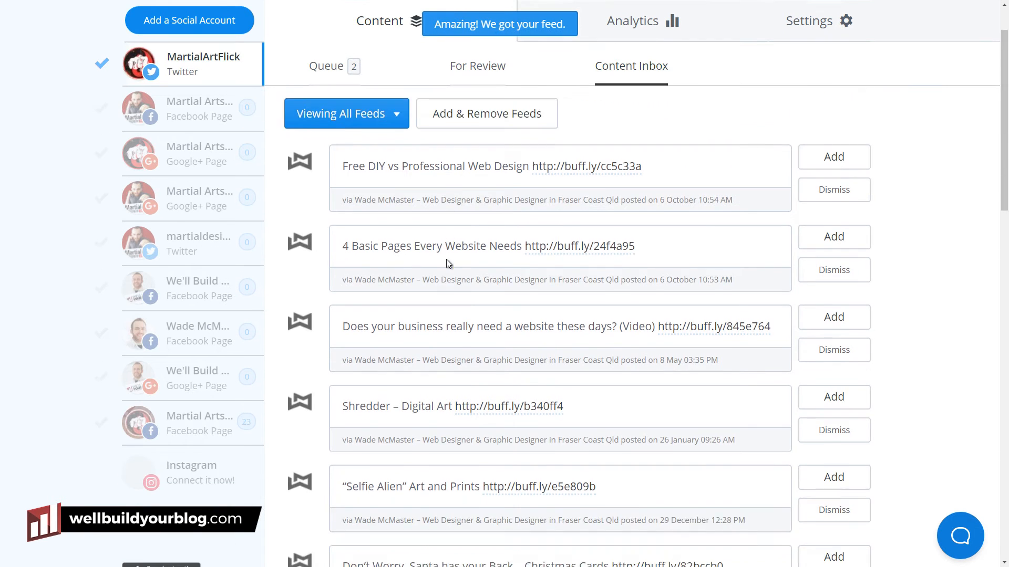
{"action": "scroll", "coordinate": [441, 398], "scroll_direction": "up", "scroll_amount": 10}
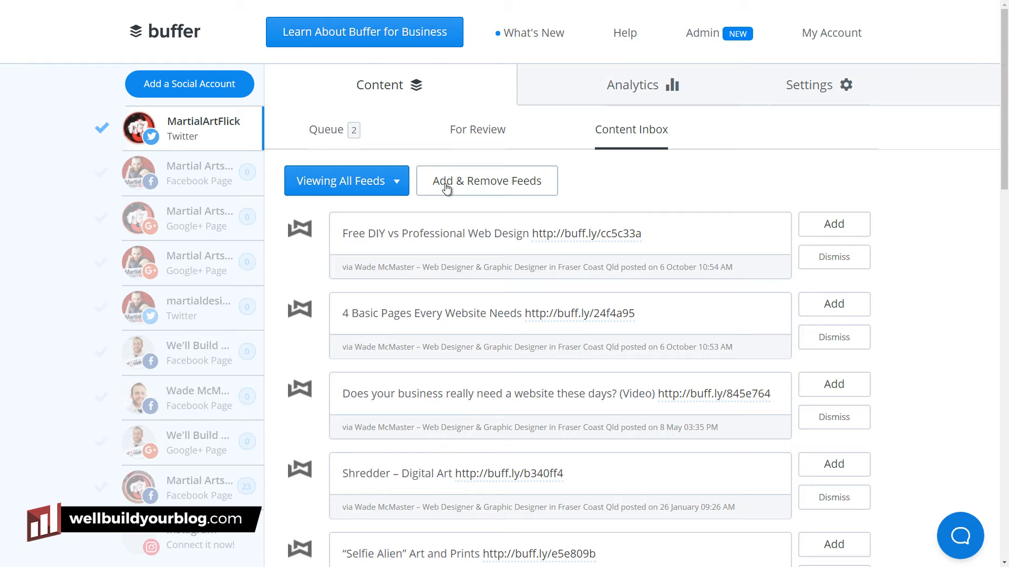
View the list of connected feeds and the field for adding another one, and close the feed manager.
{"action": "left_click", "coordinate": [473, 188]}
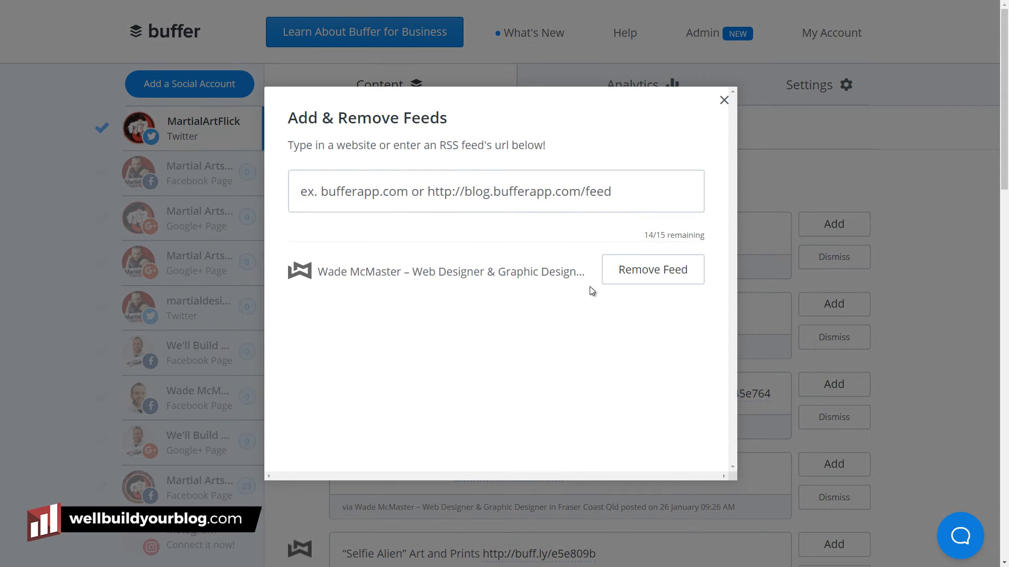
{"action": "left_click", "coordinate": [650, 194]}
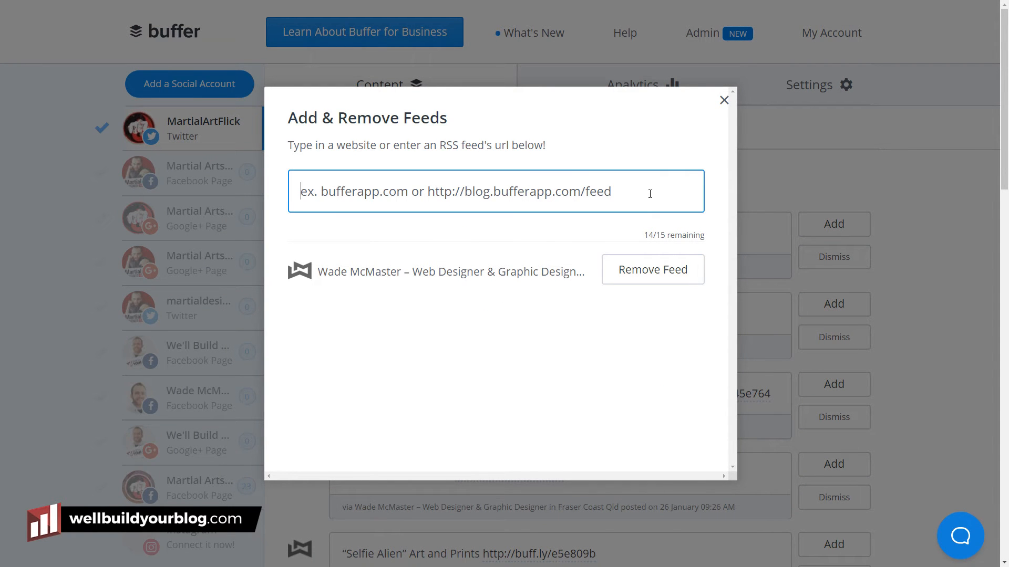
{"action": "left_click", "coordinate": [723, 100]}
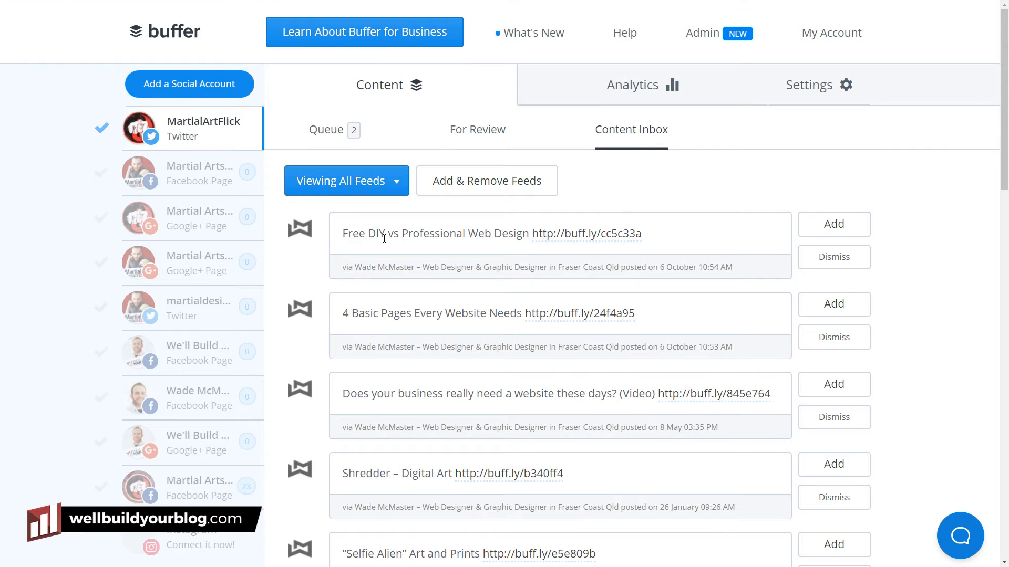
View the composer and suggested media for the "Free DIY vs Professional Web Design" feed post, and close it without queuing.
{"action": "left_click", "coordinate": [834, 231]}
{"action": "left_click", "coordinate": [829, 225]}
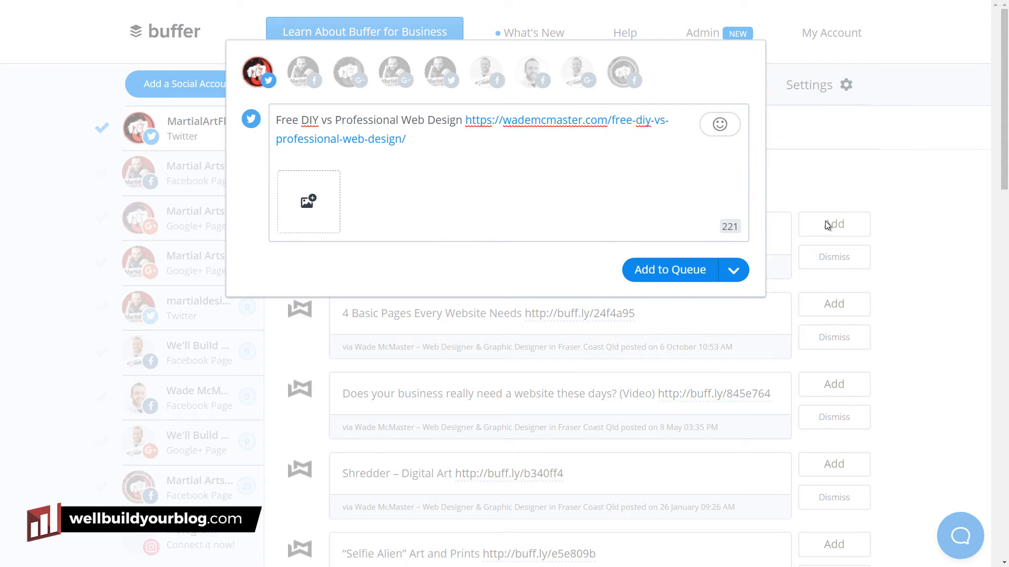
{"action": "left_click", "coordinate": [365, 85]}
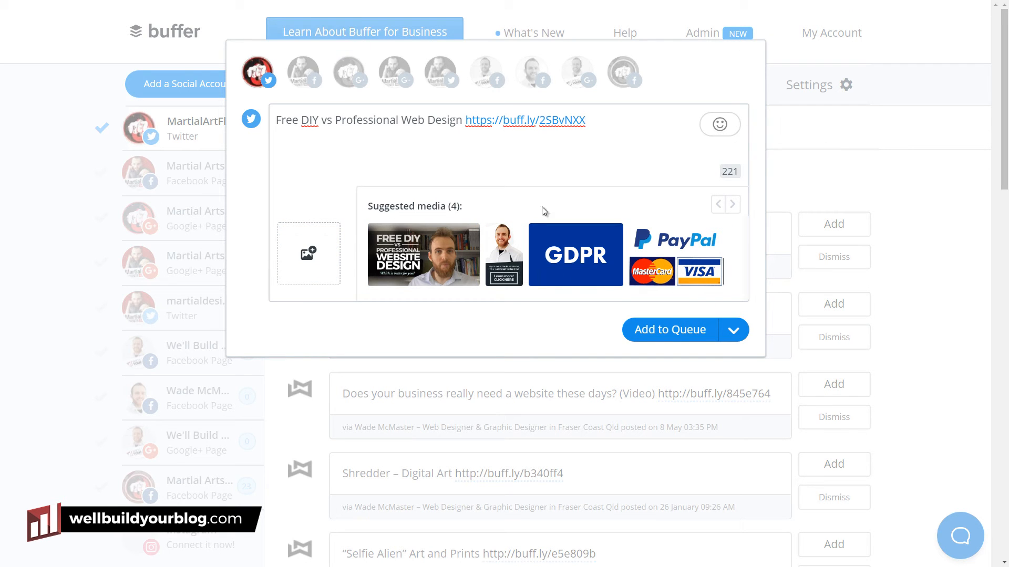
{"action": "left_click", "coordinate": [882, 184]}
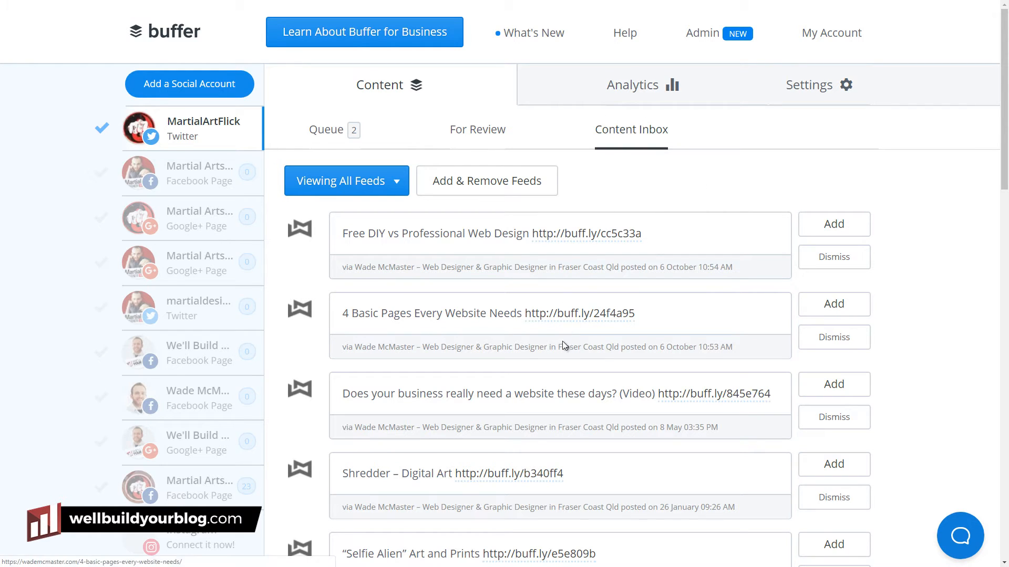
Open the MartialArtFlick queue and look through its queued posts and empty time slots.
{"action": "left_click", "coordinate": [327, 130]}
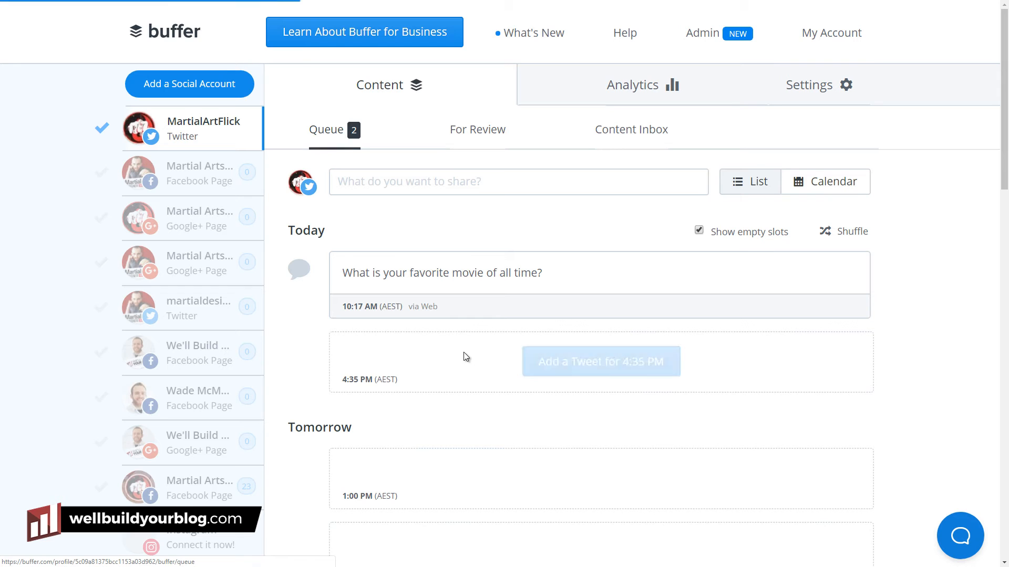
{"action": "scroll", "coordinate": [554, 361], "scroll_direction": "down", "scroll_amount": 5}
{"action": "scroll", "coordinate": [544, 322], "scroll_direction": "up", "scroll_amount": 6}
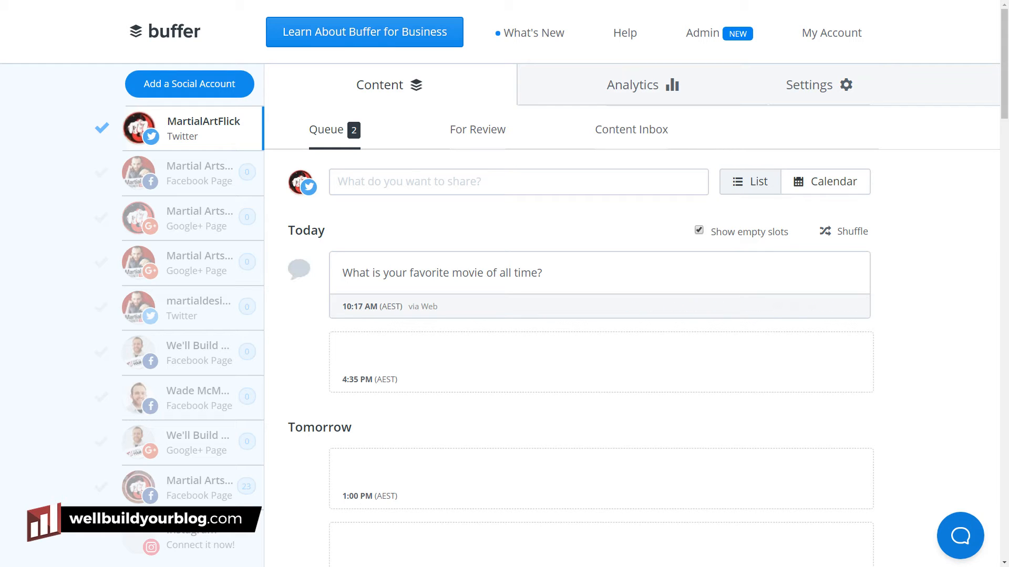
Switch to the tweets.xlsx workbook in Excel, enlarge its window and set the zoom to 120%.
{"action": "left_click_drag", "start_coordinate": [1008, 252], "coordinate": [197, 32]}
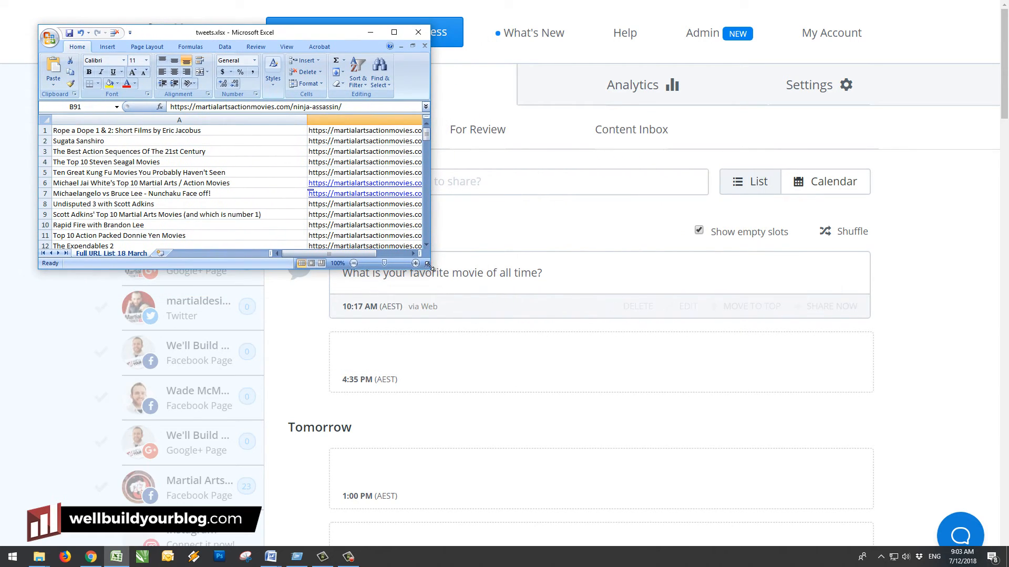
{"action": "left_click_drag", "start_coordinate": [432, 272], "coordinate": [864, 512]}
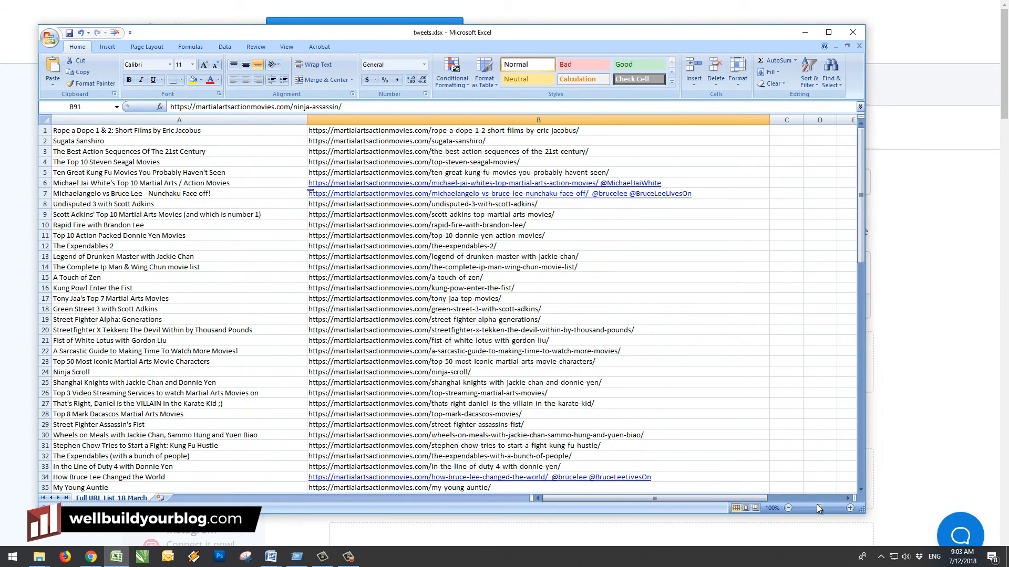
{"action": "left_click", "coordinate": [851, 508]}
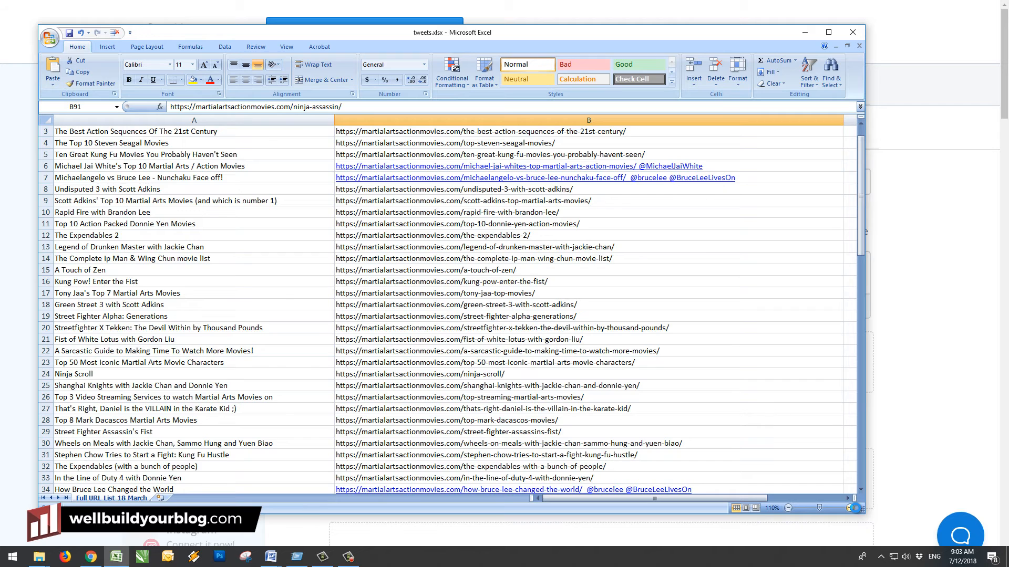
{"action": "left_click", "coordinate": [851, 509]}
{"action": "left_click_drag", "start_coordinate": [736, 500], "coordinate": [635, 502]}
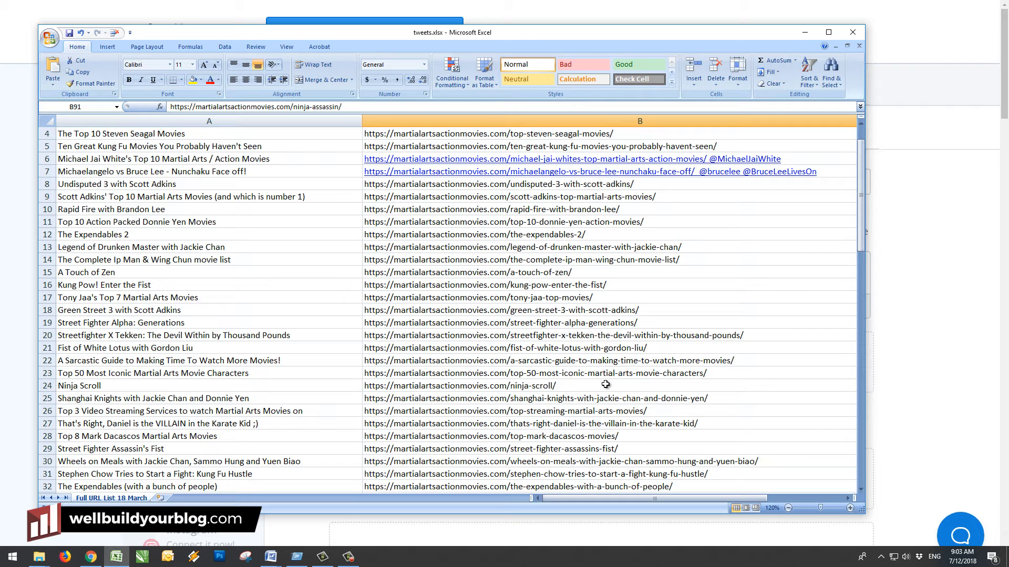
{"action": "scroll", "coordinate": [544, 405], "scroll_direction": "up", "scroll_amount": 1}
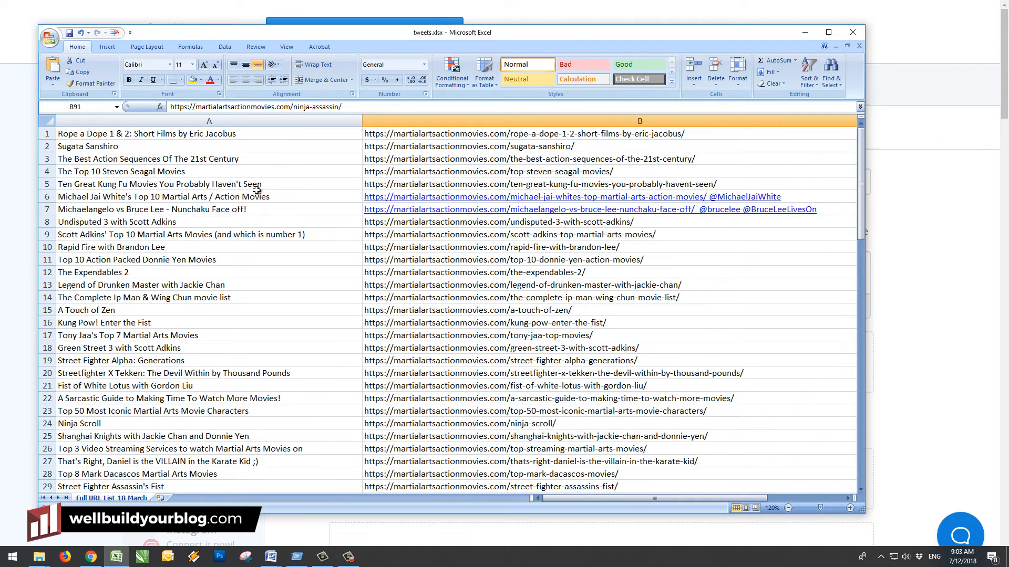
Examine the tweet titles in column A and the matching links with Twitter mentions in column B of tweets.xlsx.
{"action": "left_click", "coordinate": [155, 135]}
{"action": "scroll", "coordinate": [158, 158], "scroll_direction": "down", "scroll_amount": 16}
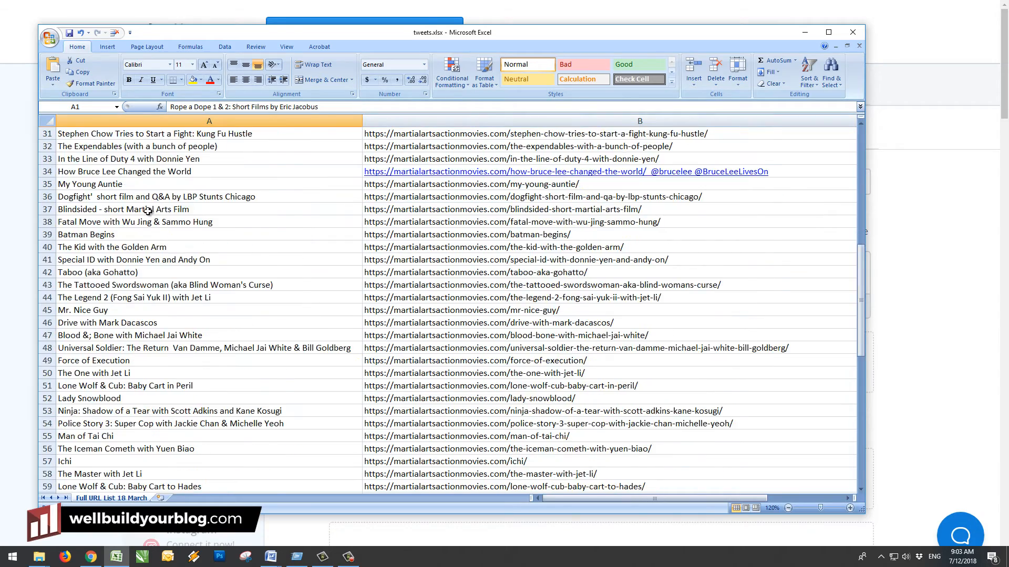
{"action": "scroll", "coordinate": [173, 349], "scroll_direction": "up", "scroll_amount": 16}
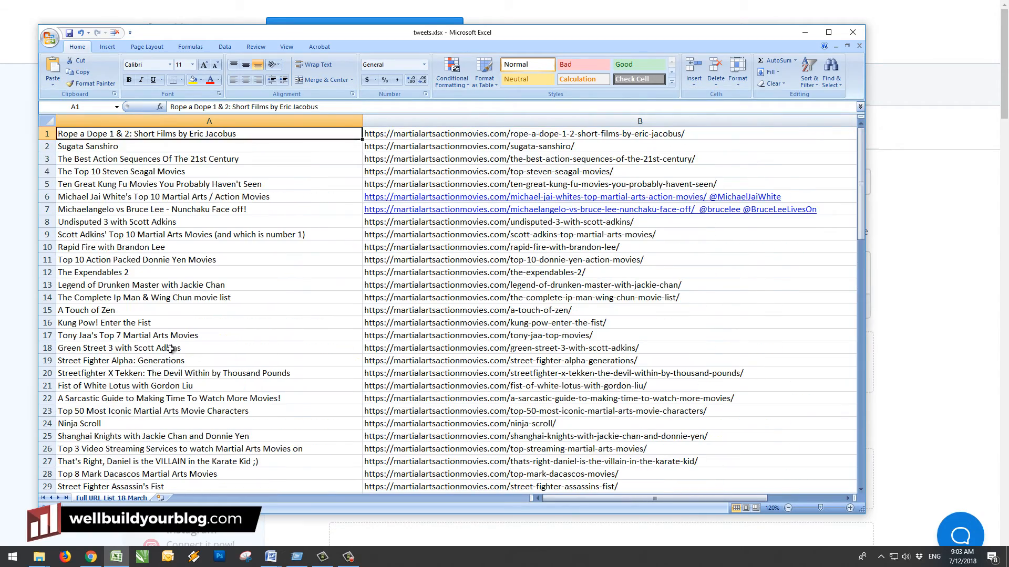
{"action": "scroll", "coordinate": [441, 370], "scroll_direction": "down", "scroll_amount": 3}
{"action": "scroll", "coordinate": [773, 220], "scroll_direction": "up", "scroll_amount": 3}
{"action": "left_click", "coordinate": [788, 200]}
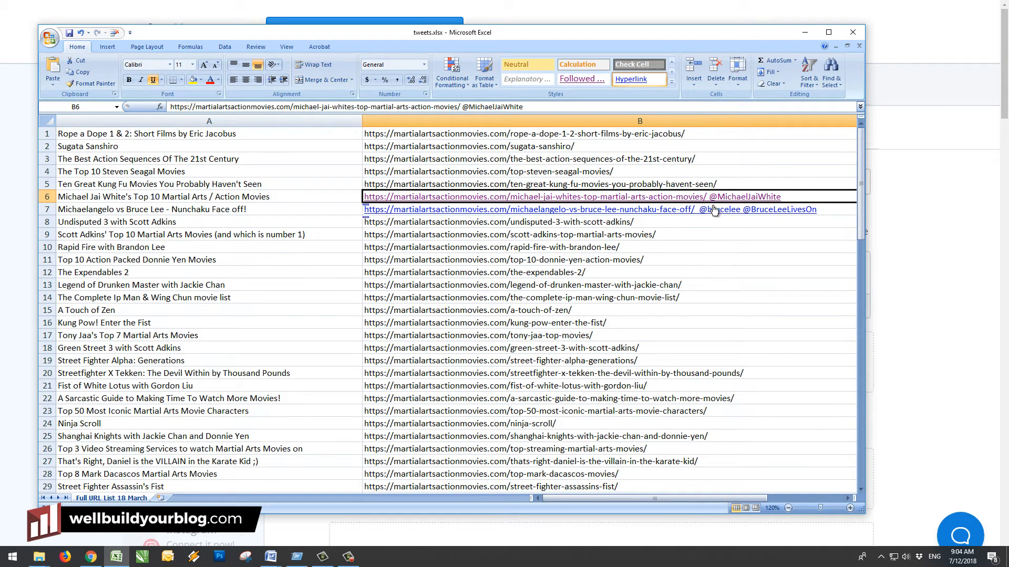
{"action": "scroll", "coordinate": [477, 236], "scroll_direction": "down", "scroll_amount": 4}
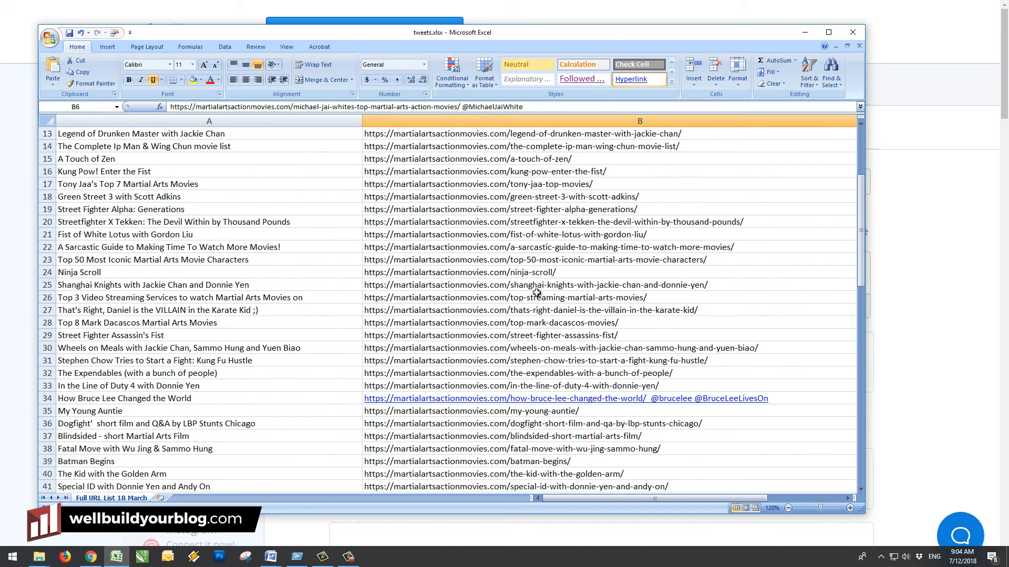
{"action": "scroll", "coordinate": [521, 263], "scroll_direction": "up", "scroll_amount": 4}
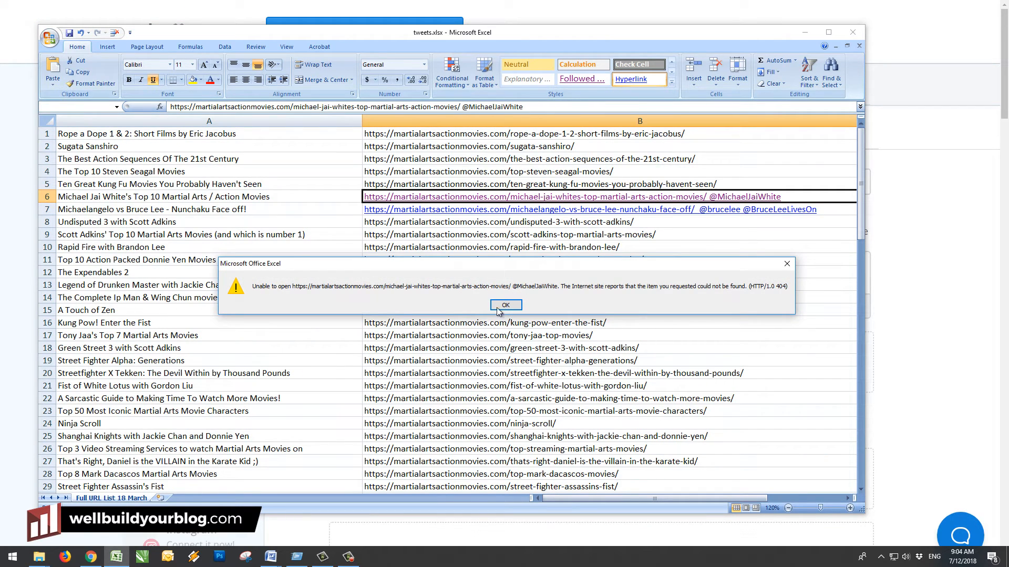
{"action": "left_click", "coordinate": [505, 306]}
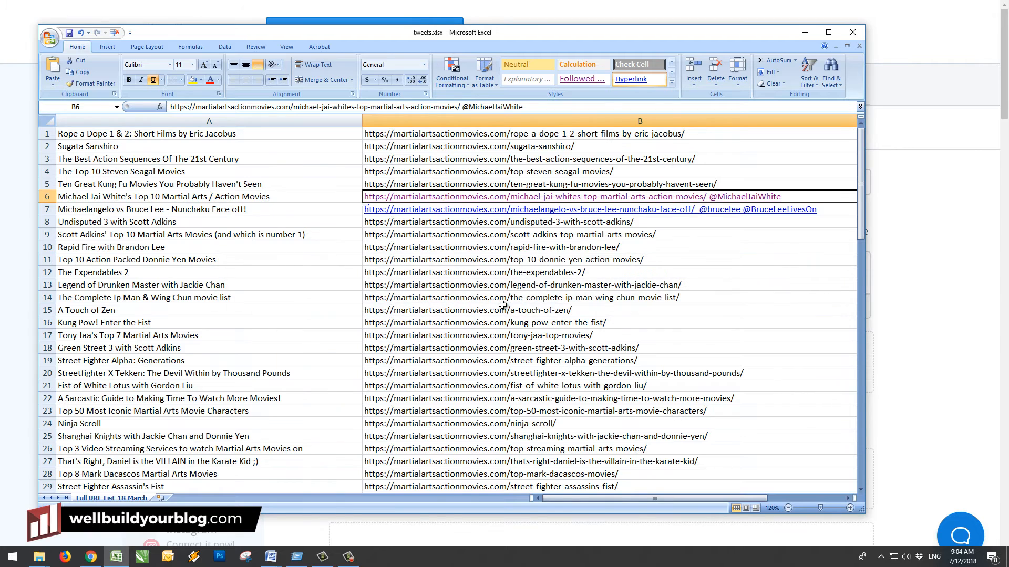
Save the workbook as tweets.csv in CSV (MS-DOS) format, keeping that format, and minimize Excel.
{"action": "left_click", "coordinate": [49, 31]}
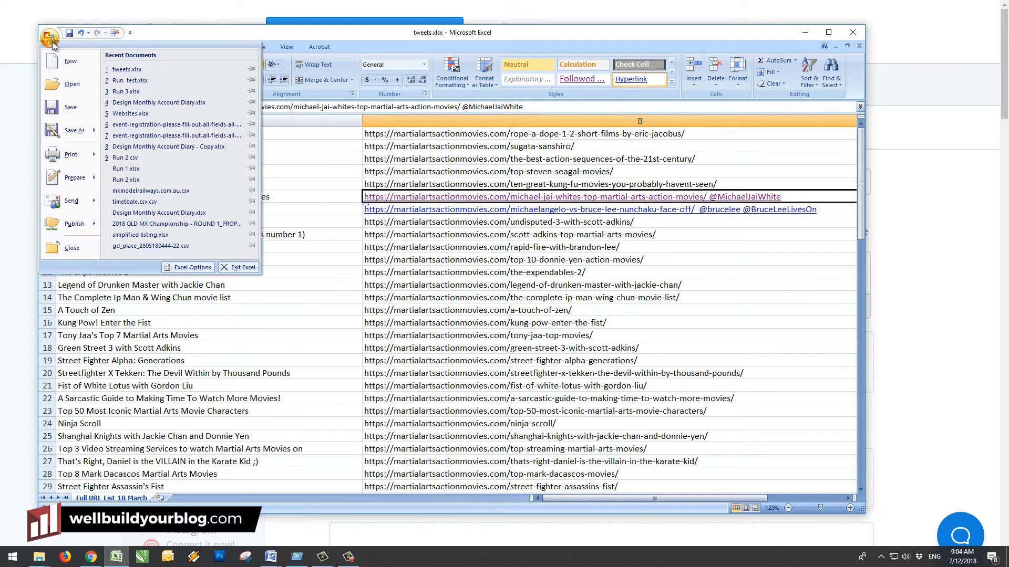
{"action": "left_click", "coordinate": [82, 133]}
{"action": "left_click", "coordinate": [182, 251]}
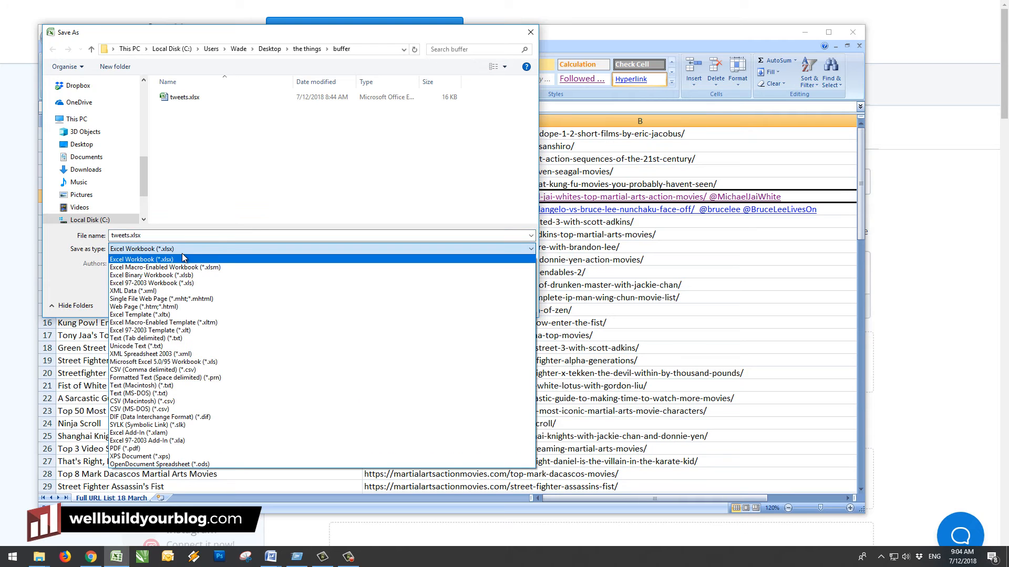
{"action": "left_click", "coordinate": [184, 409]}
{"action": "left_click", "coordinate": [454, 290]}
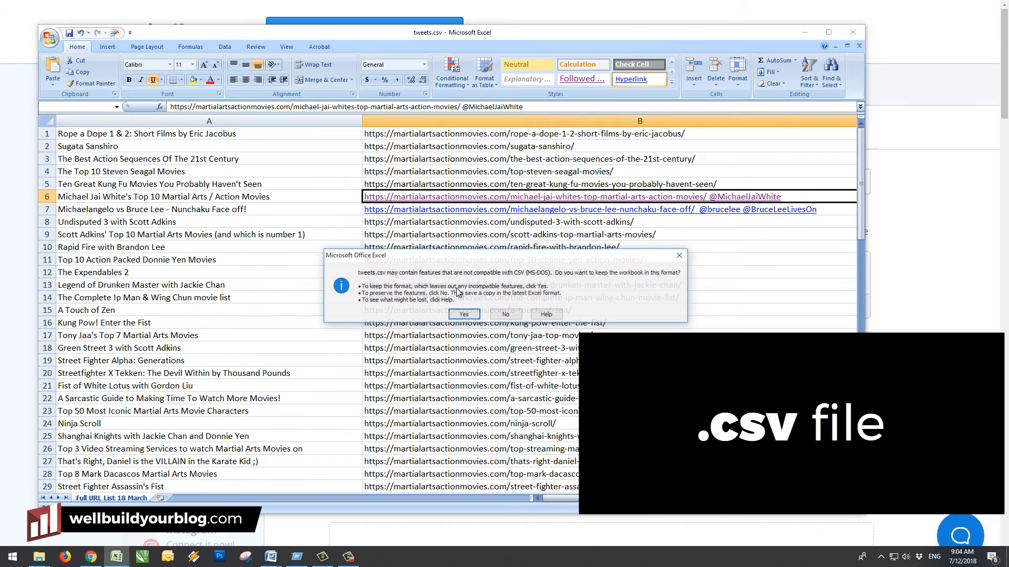
{"action": "left_click", "coordinate": [457, 314]}
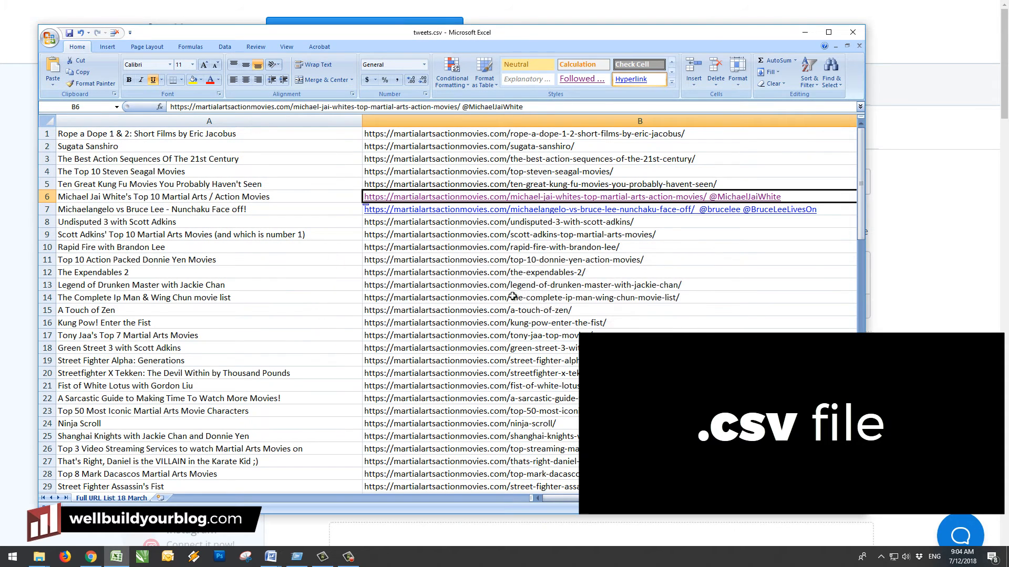
{"action": "left_click", "coordinate": [805, 34]}
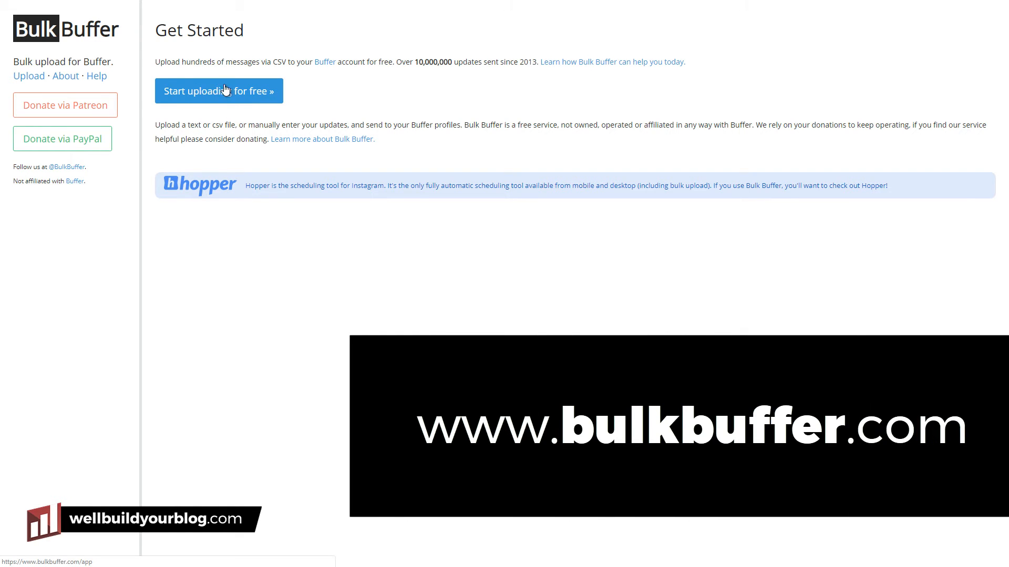
Start the free upload on the Bulk Buffer website and allow it access to the Buffer account.
{"action": "left_click", "coordinate": [221, 92]}
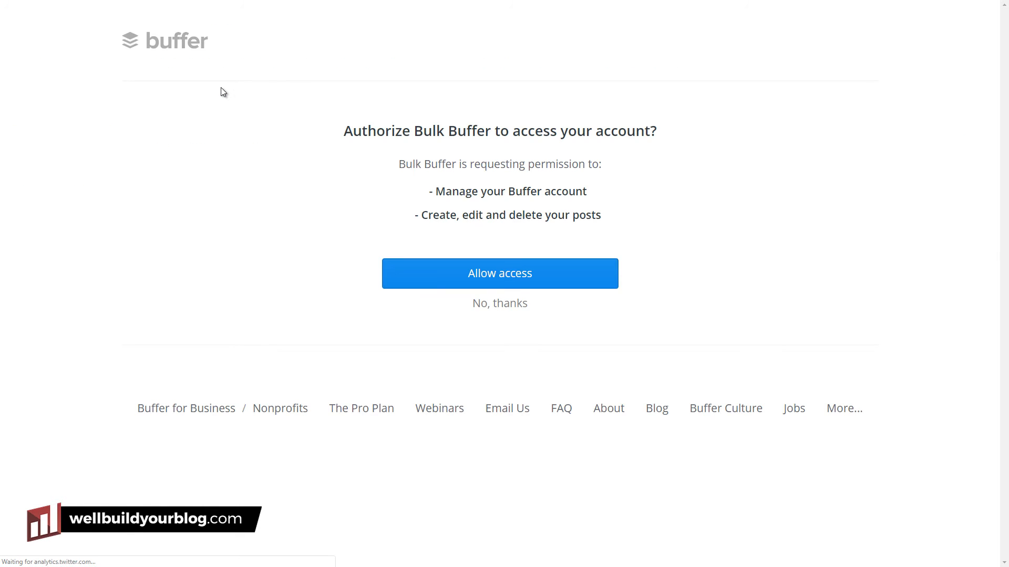
{"action": "left_click", "coordinate": [529, 274]}
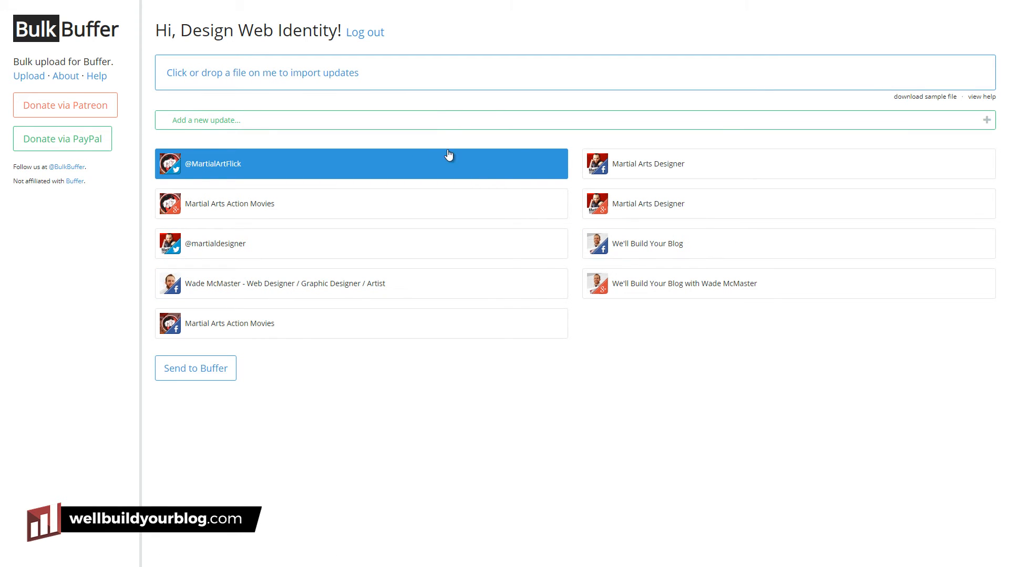
{"action": "left_click", "coordinate": [252, 199]}
{"action": "left_click", "coordinate": [262, 245]}
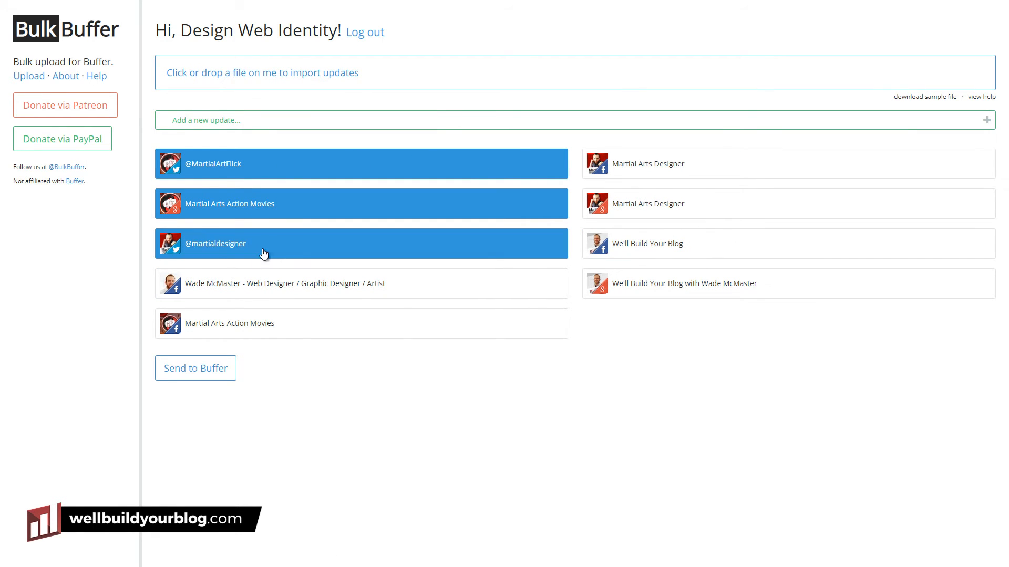
{"action": "left_click", "coordinate": [264, 251]}
{"action": "left_click", "coordinate": [270, 210]}
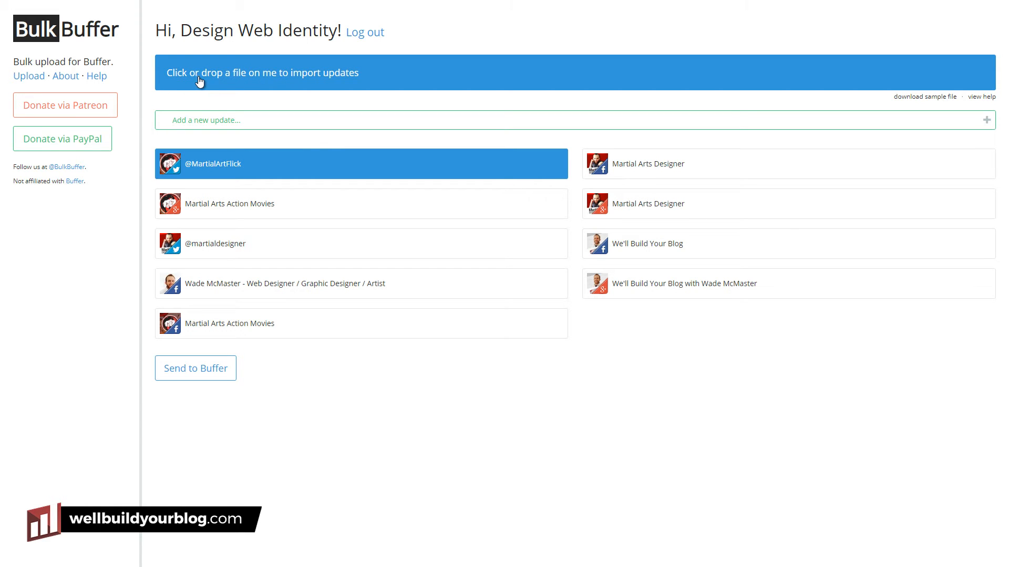
Import the updates from tweets.csv in the buffer folder into Bulk Buffer.
{"action": "left_click", "coordinate": [269, 77]}
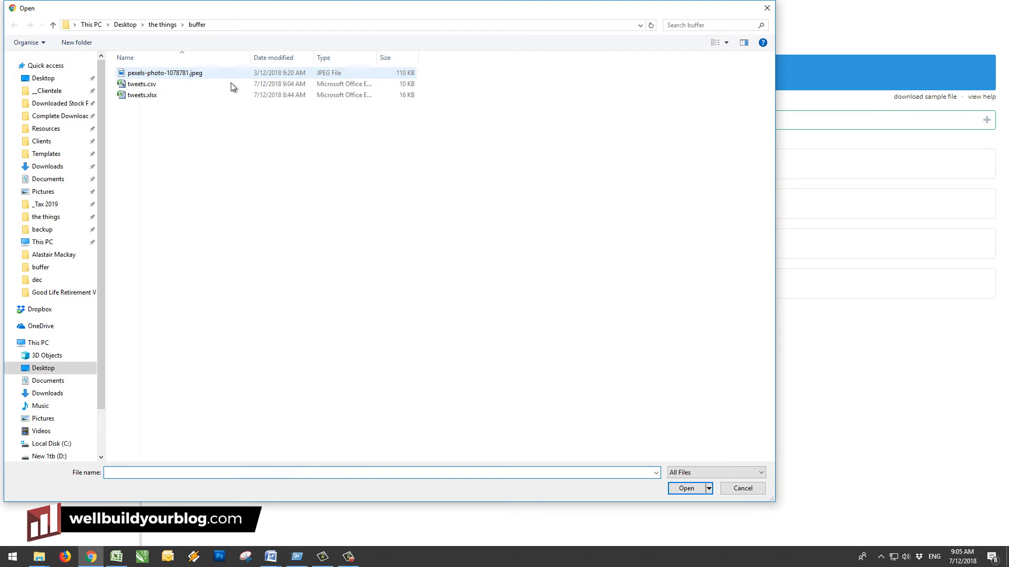
{"action": "left_click", "coordinate": [174, 85]}
{"action": "left_click", "coordinate": [696, 487]}
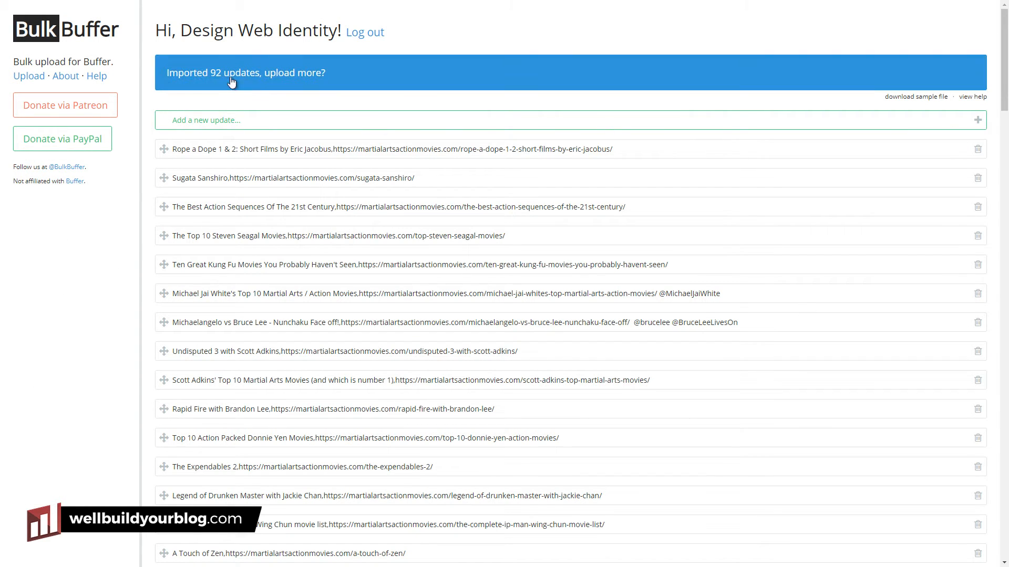
Delete the imported updates listed between "Stephen Chow Tries to Start a Fight: Kung Fu Hustle" and "Man of Tai Chi".
{"action": "left_click_drag", "start_coordinate": [1004, 78], "coordinate": [930, 6]}
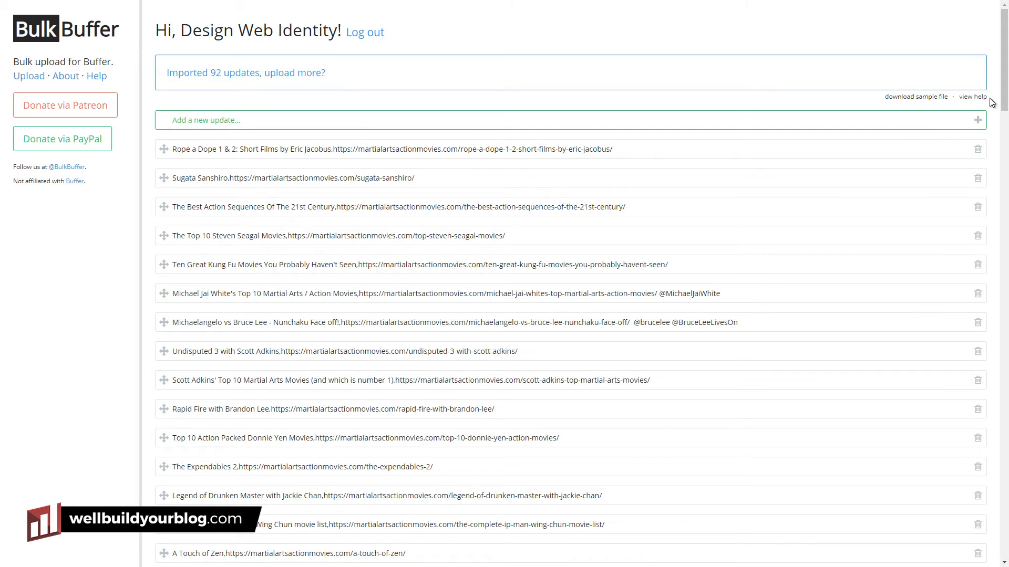
{"action": "left_click_drag", "start_coordinate": [1004, 103], "coordinate": [1002, 247]}
{"action": "left_click", "coordinate": [980, 245]}
{"action": "left_click", "coordinate": [981, 245]}
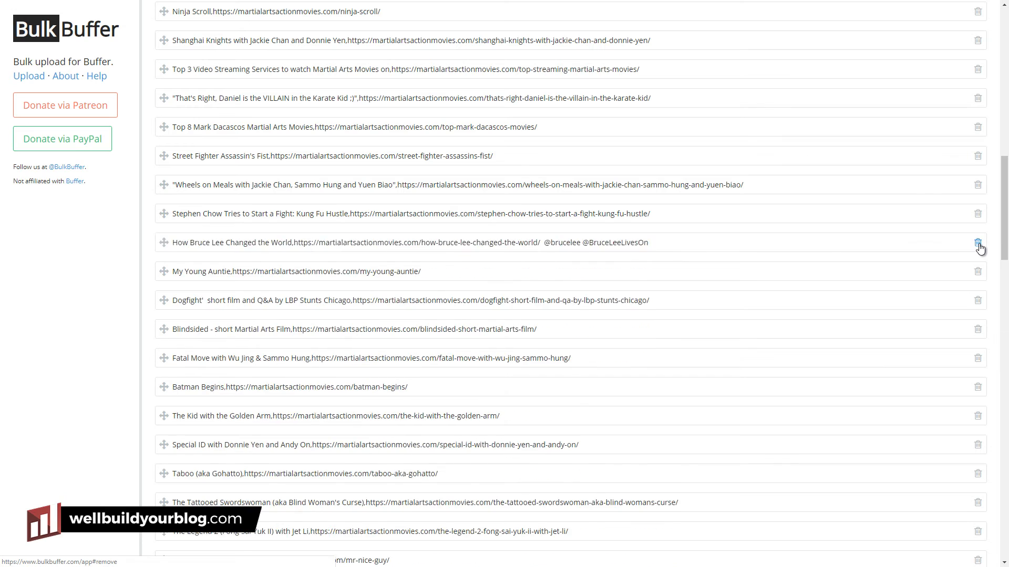
{"action": "left_click", "coordinate": [980, 244]}
{"action": "left_click", "coordinate": [980, 245]}
{"action": "left_click", "coordinate": [979, 245]}
{"action": "left_click", "coordinate": [978, 243]}
{"action": "left_click", "coordinate": [978, 243]}
{"action": "left_click", "coordinate": [978, 243]}
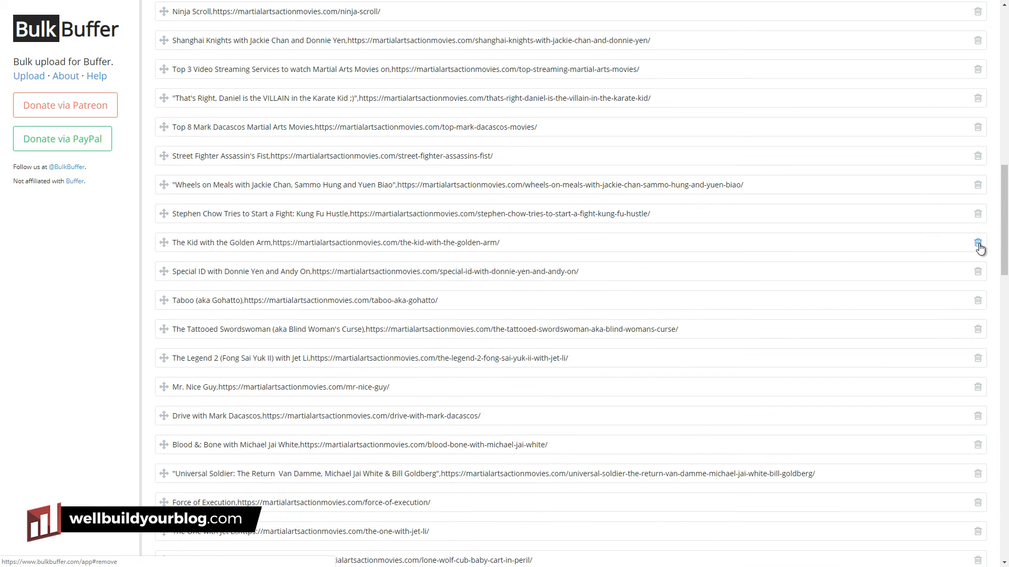
{"action": "left_click", "coordinate": [979, 244]}
{"action": "left_click", "coordinate": [979, 243]}
{"action": "left_click", "coordinate": [978, 243]}
{"action": "left_click", "coordinate": [978, 243]}
{"action": "left_click", "coordinate": [978, 243]}
{"action": "left_click", "coordinate": [979, 243]}
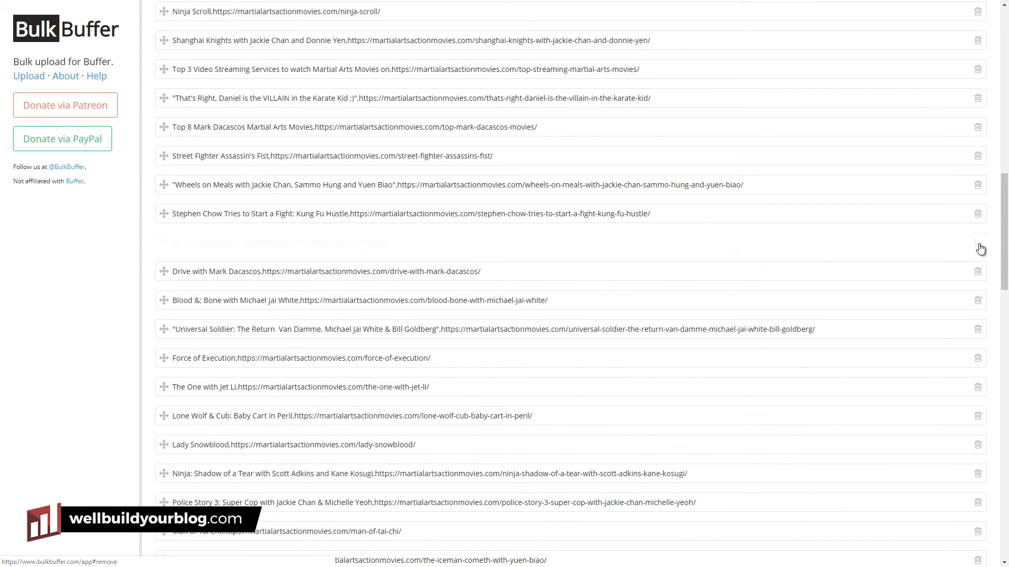
{"action": "left_click", "coordinate": [978, 243]}
{"action": "left_click", "coordinate": [978, 244]}
{"action": "left_click", "coordinate": [980, 245]}
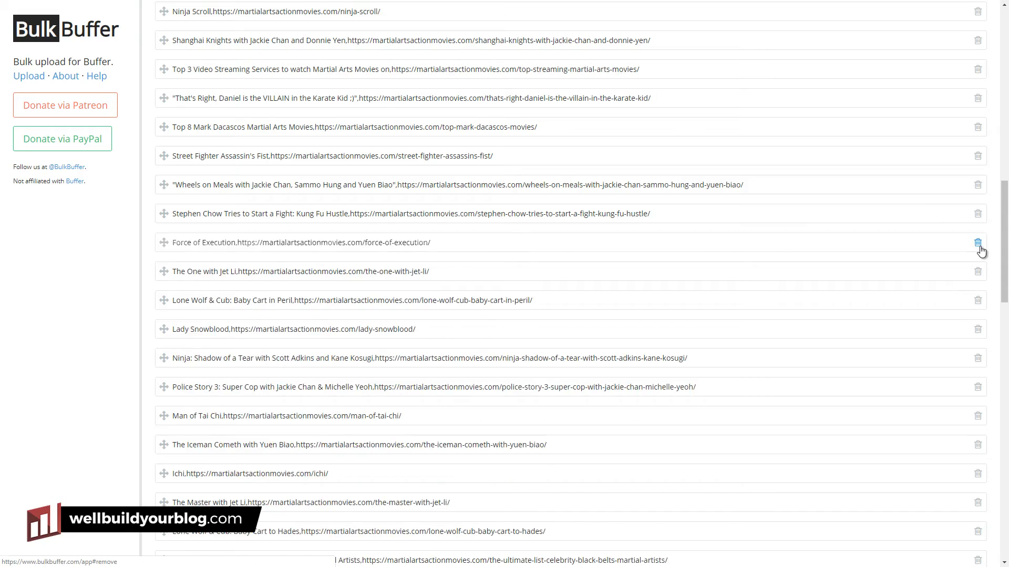
{"action": "left_click", "coordinate": [979, 244]}
{"action": "left_click", "coordinate": [979, 245]}
{"action": "left_click", "coordinate": [980, 245]}
{"action": "left_click", "coordinate": [980, 245]}
{"action": "left_click", "coordinate": [978, 244]}
{"action": "left_click", "coordinate": [978, 243]}
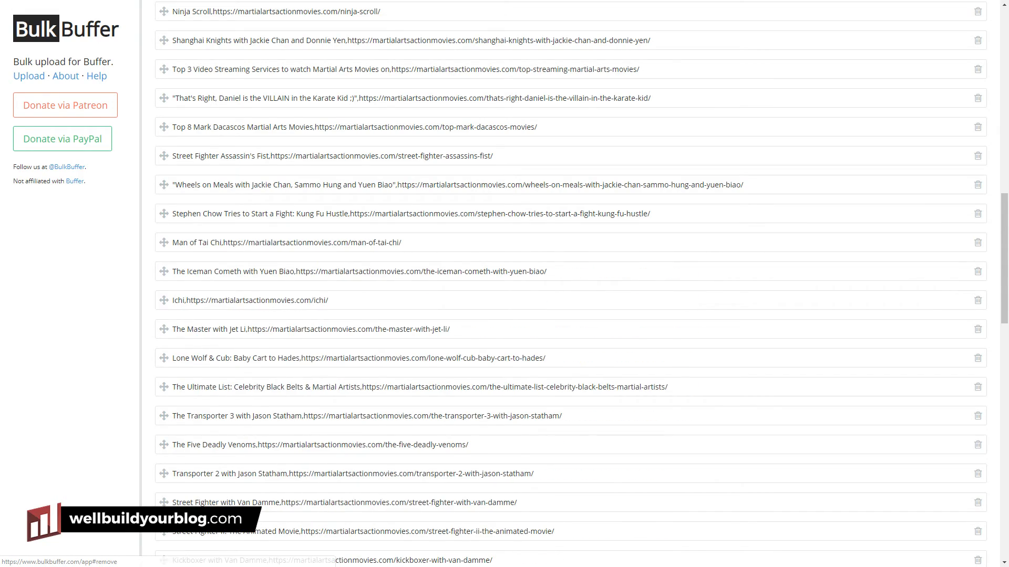
{"action": "left_click_drag", "start_coordinate": [1005, 276], "coordinate": [1005, 510]}
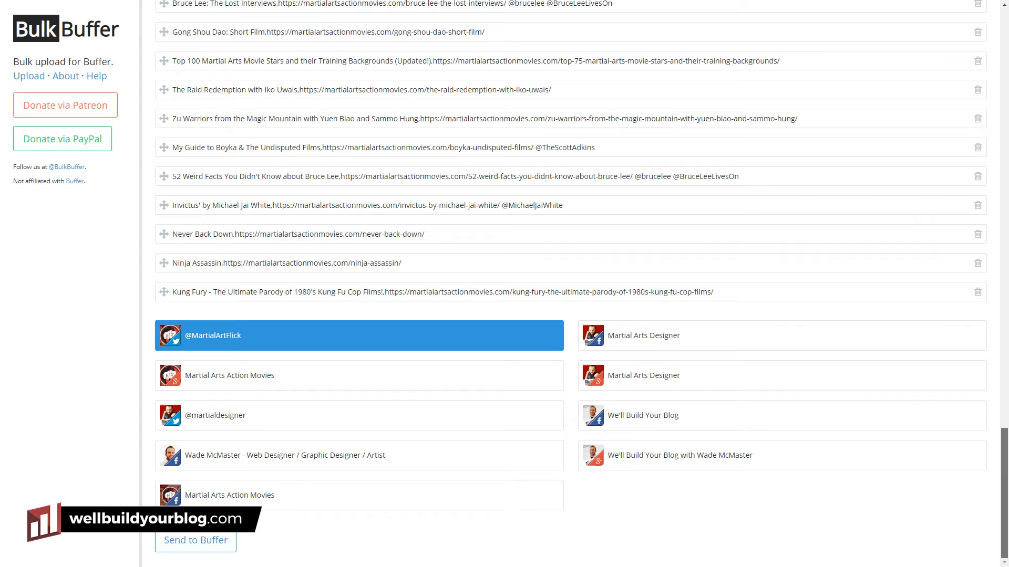
{"action": "left_click", "coordinate": [195, 542]}
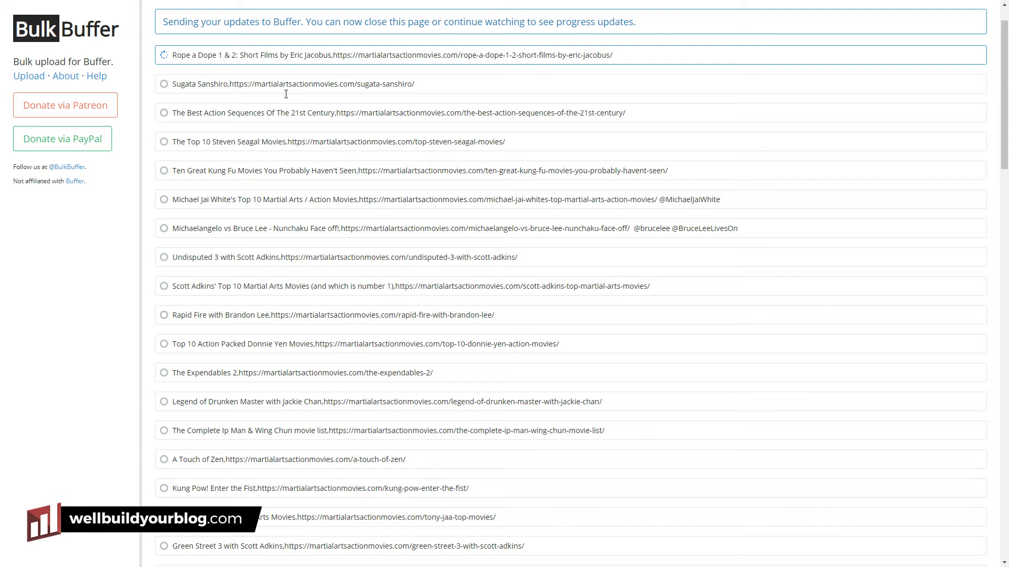
{"action": "scroll", "coordinate": [699, 232], "scroll_direction": "down", "scroll_amount": 1}
{"action": "scroll", "coordinate": [704, 226], "scroll_direction": "up", "scroll_amount": 2}
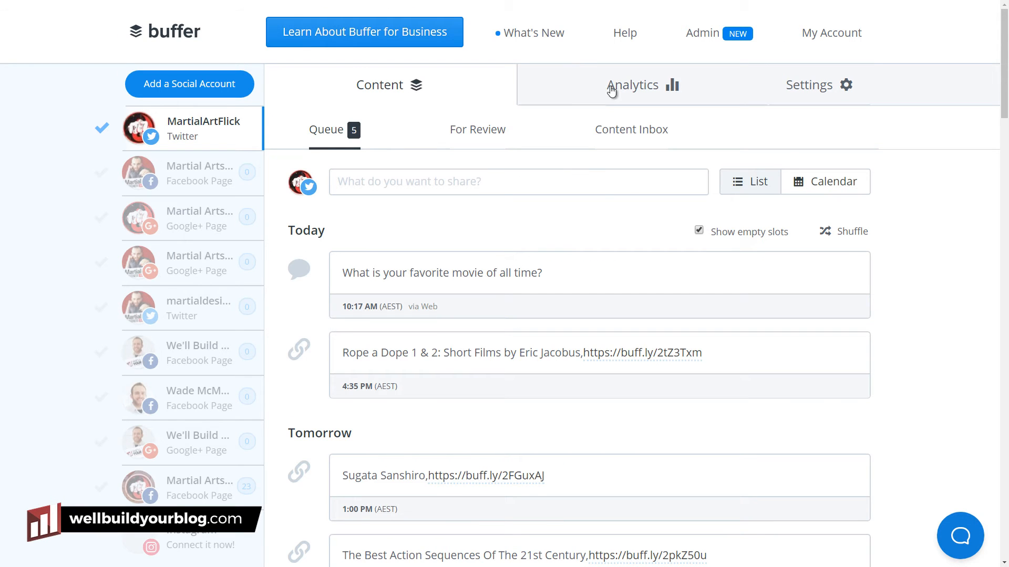
Switch to Buffer and examine the MartialArtFlick queue for the uploaded tweets and the remaining empty slots.
{"action": "scroll", "coordinate": [582, 232], "scroll_direction": "down", "scroll_amount": 4}
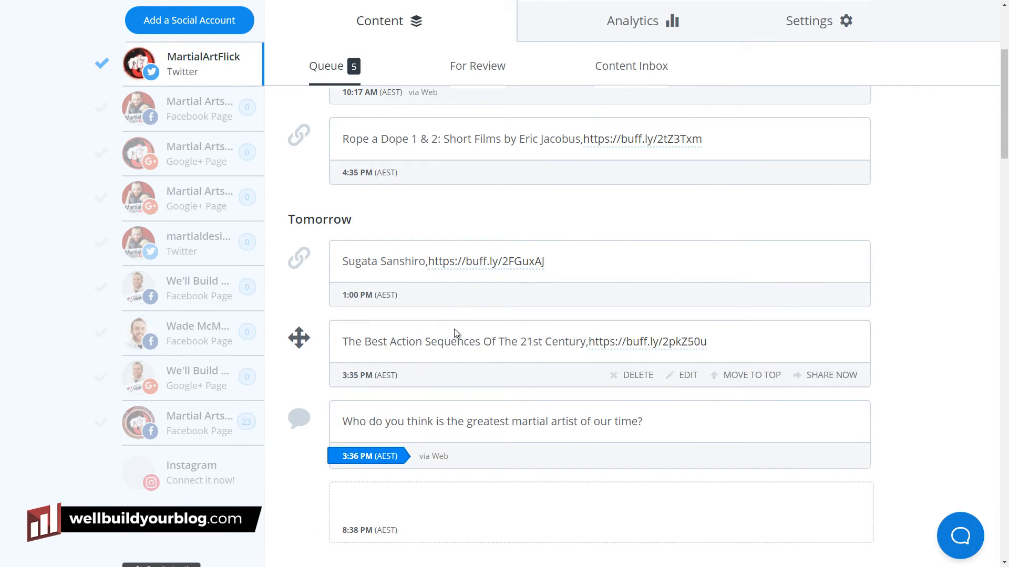
{"action": "scroll", "coordinate": [454, 329], "scroll_direction": "down", "scroll_amount": 4}
{"action": "scroll", "coordinate": [446, 276], "scroll_direction": "up", "scroll_amount": 4}
{"action": "scroll", "coordinate": [452, 245], "scroll_direction": "up", "scroll_amount": 4}
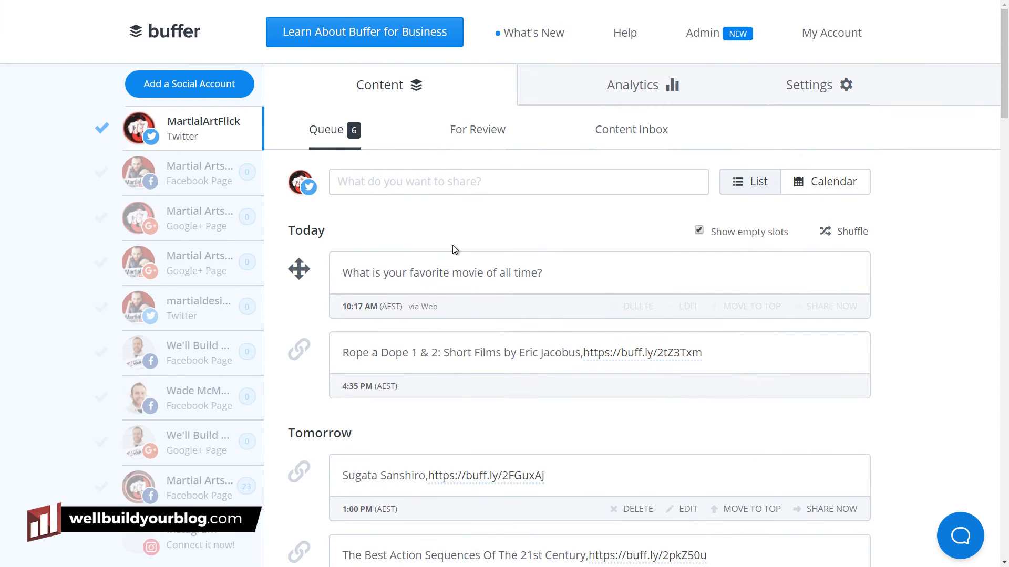
{"action": "scroll", "coordinate": [449, 237], "scroll_direction": "down", "scroll_amount": 10}
{"action": "scroll", "coordinate": [444, 224], "scroll_direction": "down", "scroll_amount": 10}
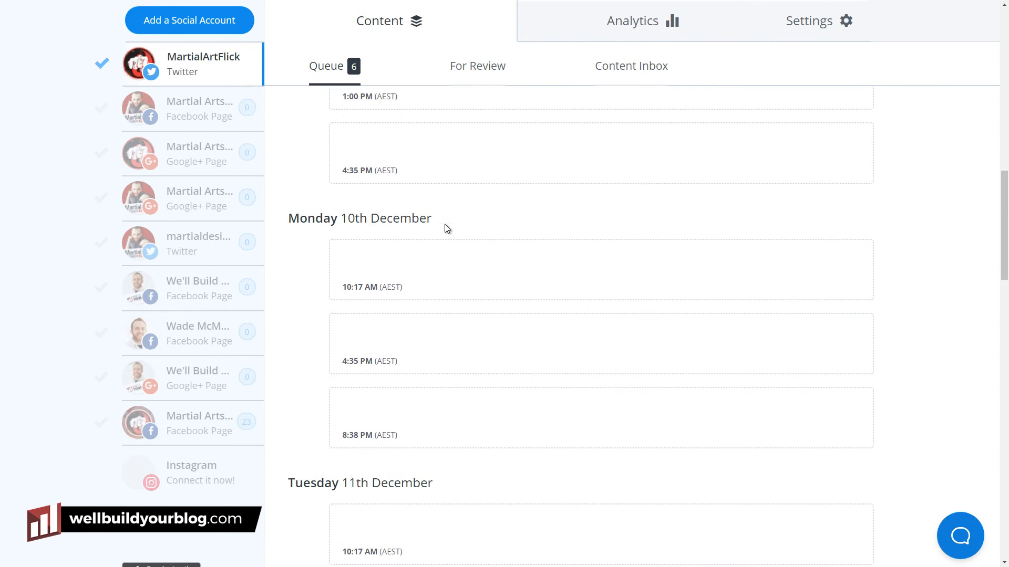
{"action": "scroll", "coordinate": [488, 302], "scroll_direction": "up", "scroll_amount": 12}
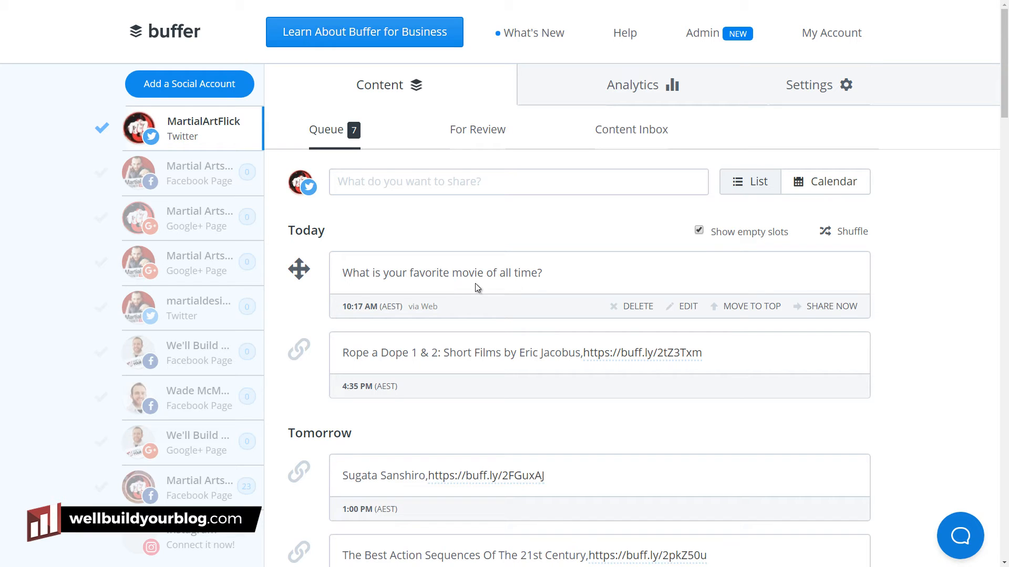
Shuffle the queued MartialArtFlick updates into a random order and check the rearranged posts.
{"action": "left_click", "coordinate": [848, 232]}
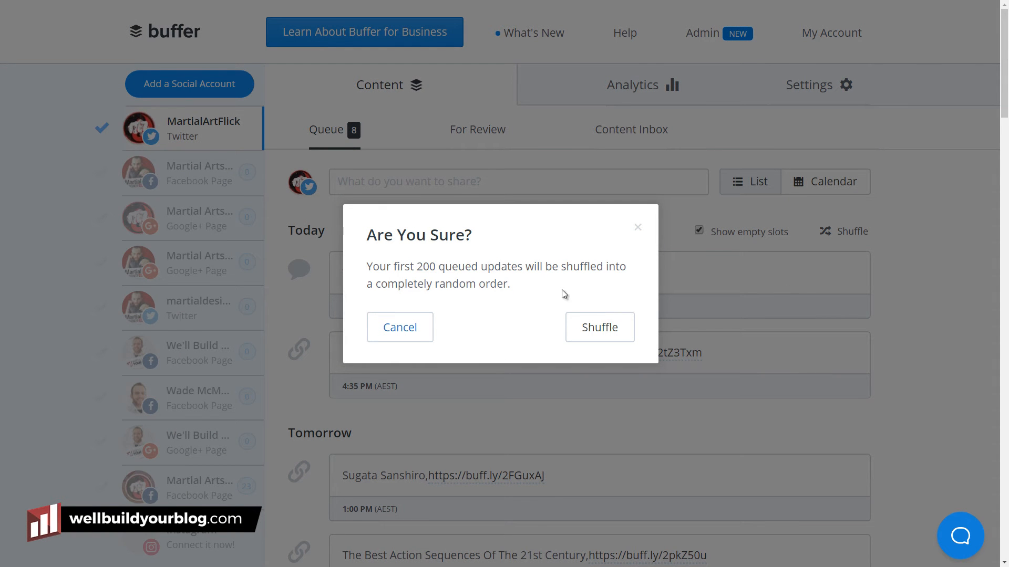
{"action": "left_click", "coordinate": [594, 331]}
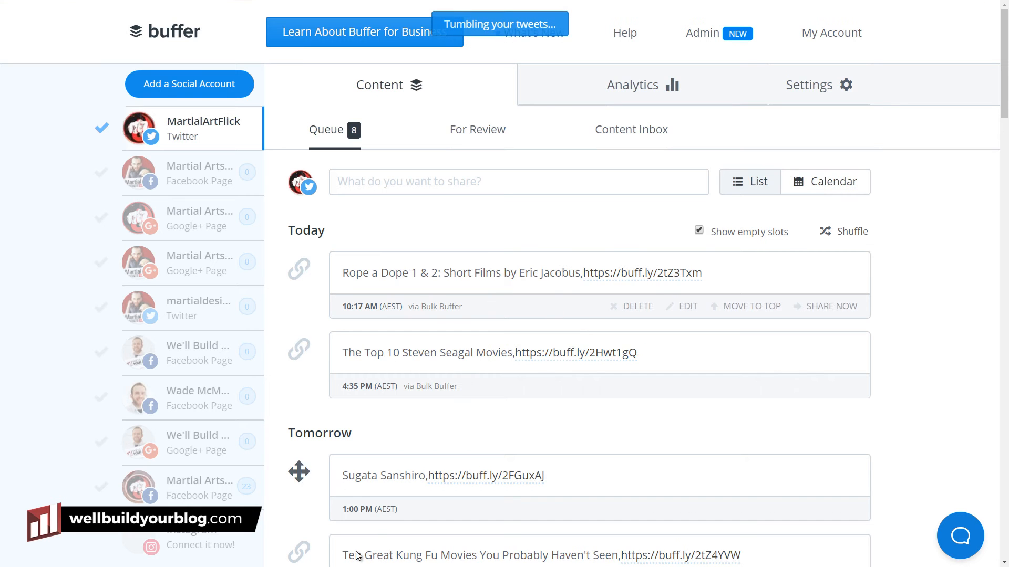
{"action": "scroll", "coordinate": [515, 305], "scroll_direction": "down", "scroll_amount": 6}
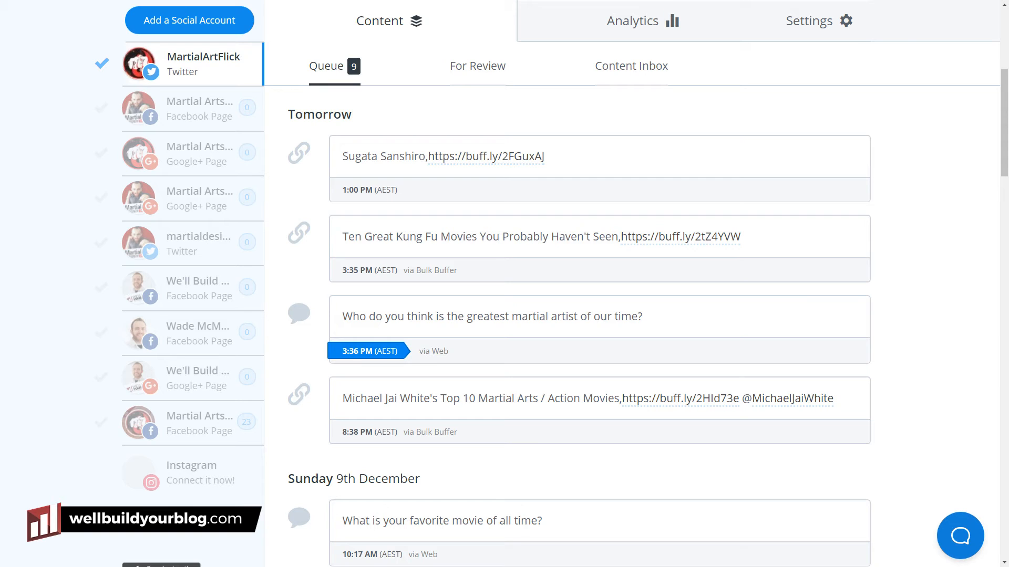
{"action": "mouse_move", "coordinate": [635, 194]}
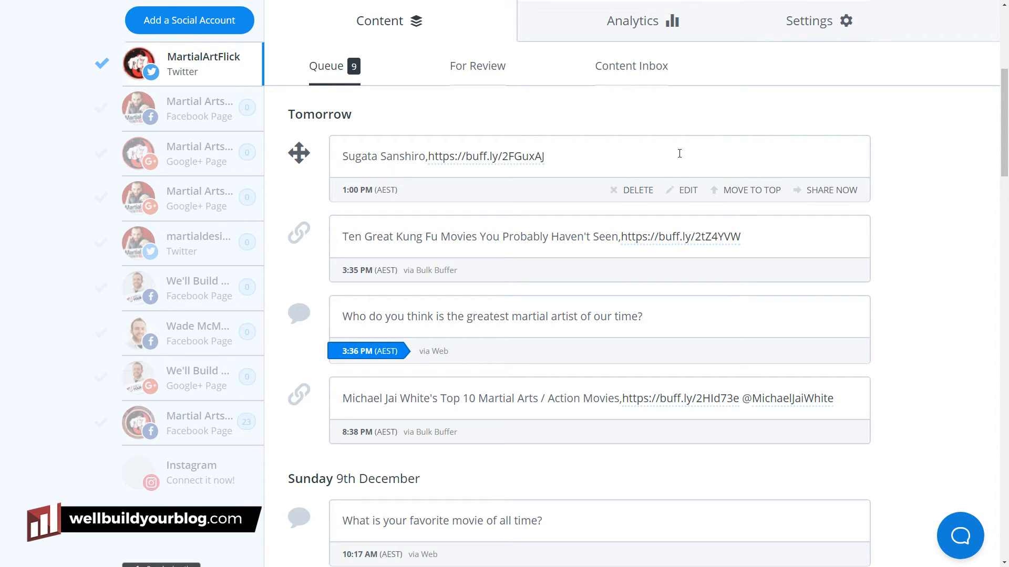
{"action": "mouse_move", "coordinate": [704, 233]}
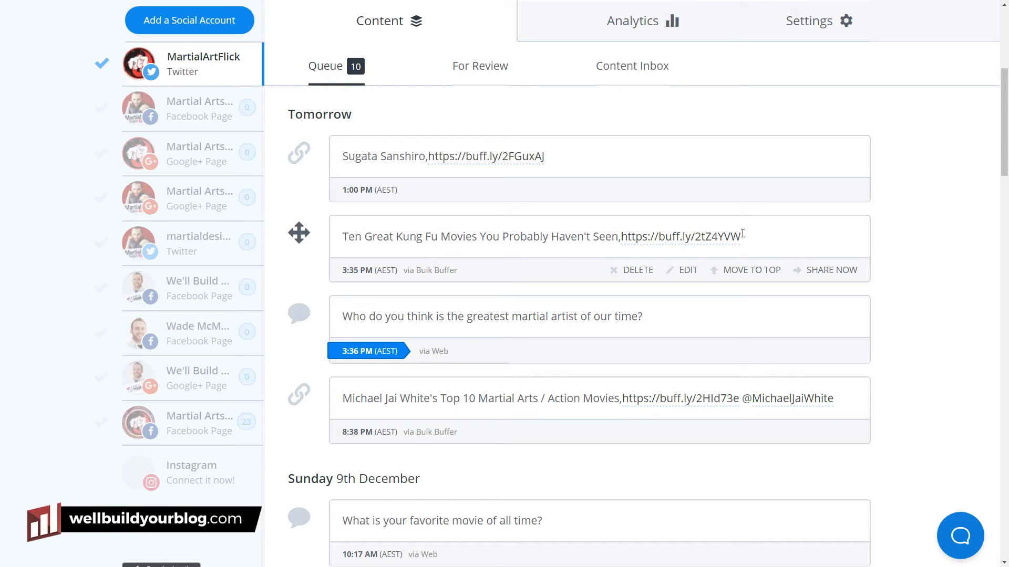
{"action": "mouse_move", "coordinate": [660, 162]}
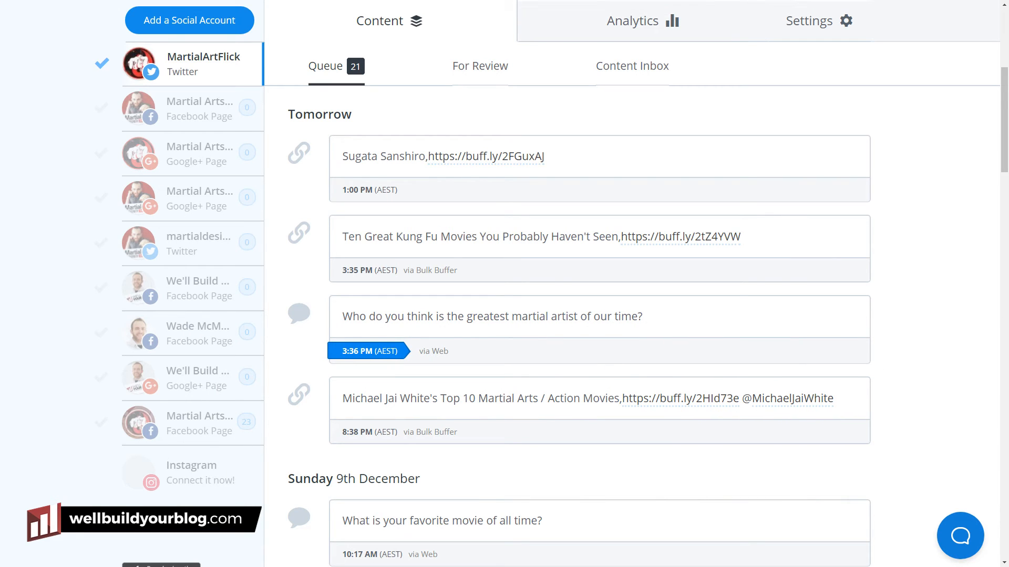
Switch to Twitter, start buffering the Super Smash Bros Ultimate x Dragon Ball Super tweet from the home timeline, and discard the draft.
{"action": "mouse_move", "coordinate": [768, 162]}
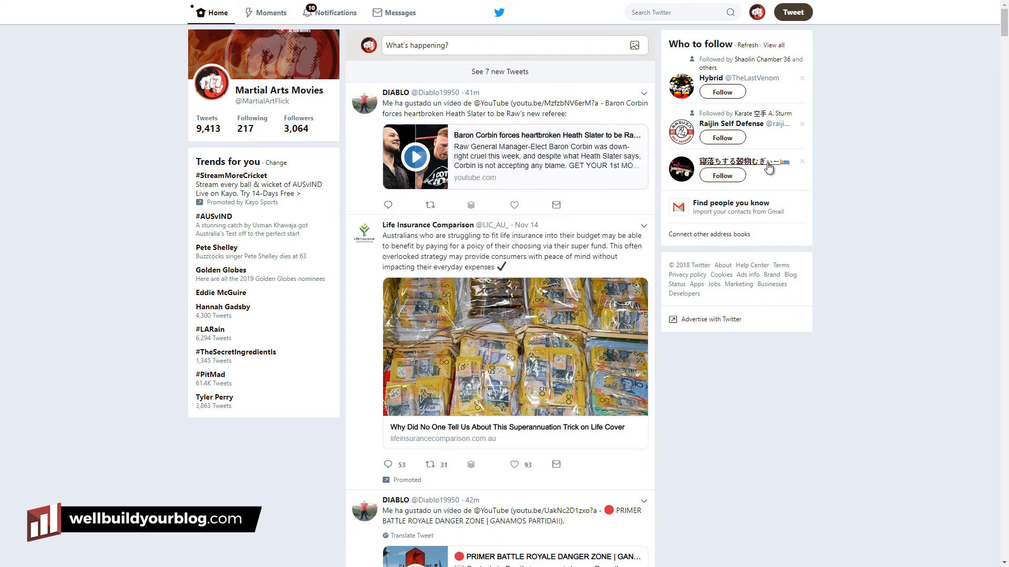
{"action": "mouse_move", "coordinate": [768, 167]}
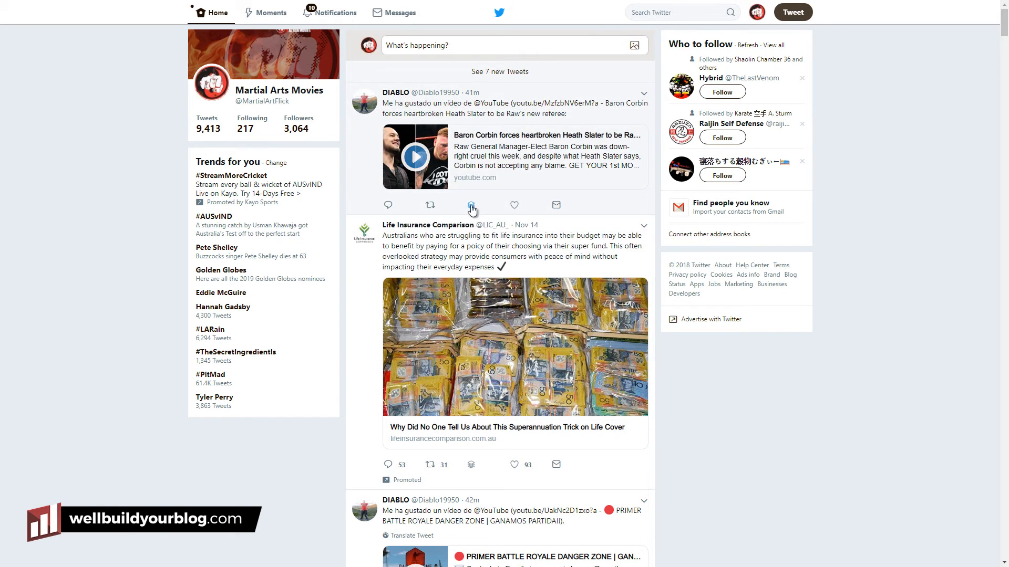
{"action": "scroll", "coordinate": [466, 229], "scroll_direction": "down", "scroll_amount": 2}
{"action": "scroll", "coordinate": [466, 229], "scroll_direction": "down", "scroll_amount": 7}
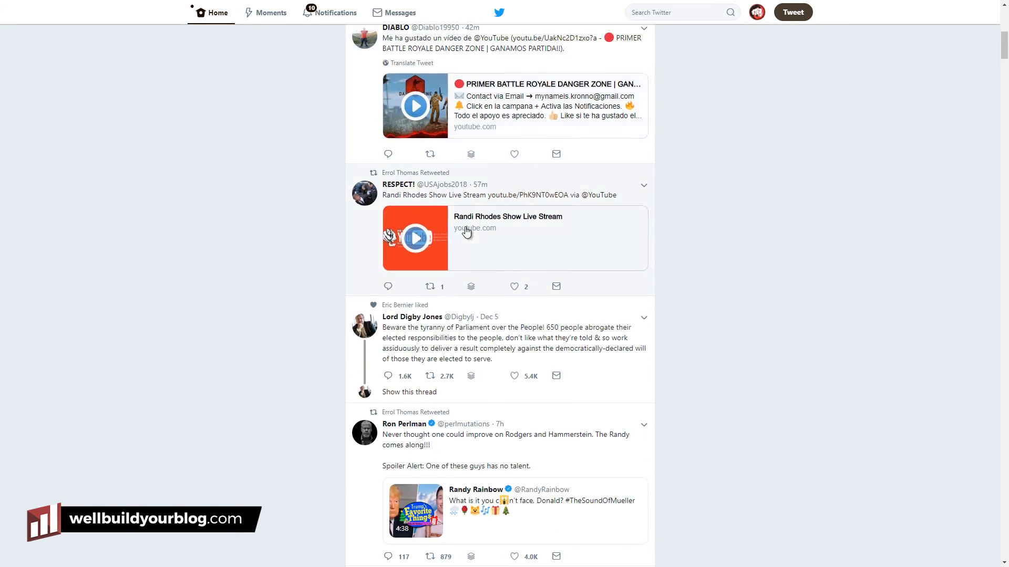
{"action": "scroll", "coordinate": [599, 379], "scroll_direction": "down", "scroll_amount": 6}
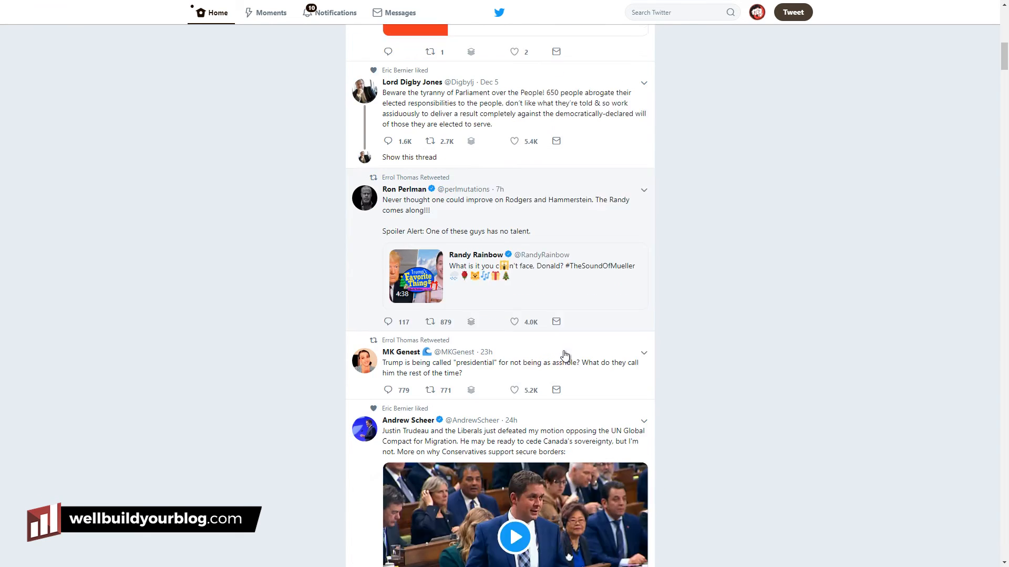
{"action": "scroll", "coordinate": [564, 355], "scroll_direction": "down", "scroll_amount": 11}
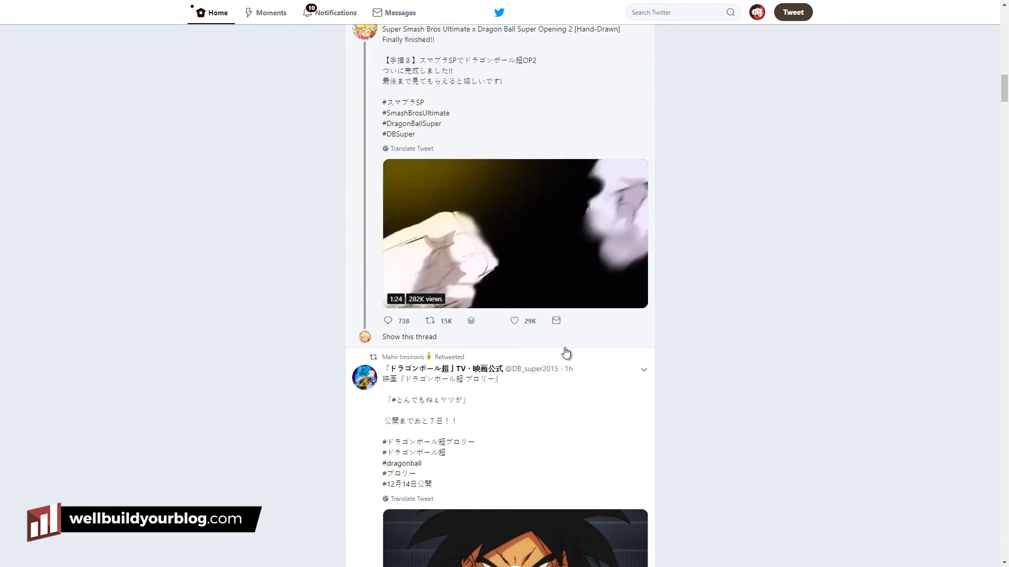
{"action": "left_click", "coordinate": [472, 321]}
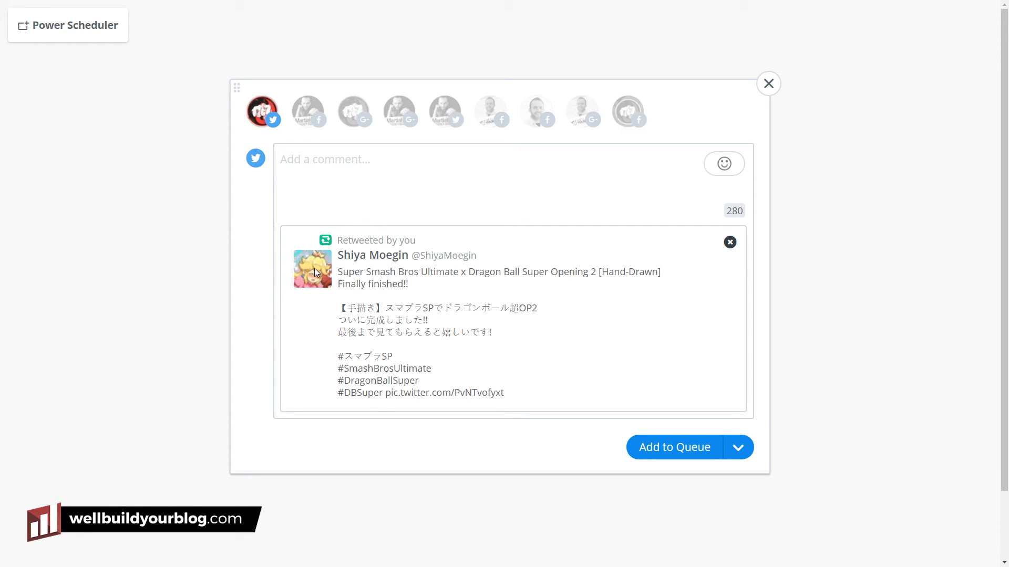
{"action": "left_click", "coordinate": [326, 169]}
{"action": "left_click", "coordinate": [769, 90]}
Open the superannuation article linked in the promoted Life Insurance Comparison tweet.
{"action": "scroll", "coordinate": [573, 269], "scroll_direction": "up", "scroll_amount": 10}
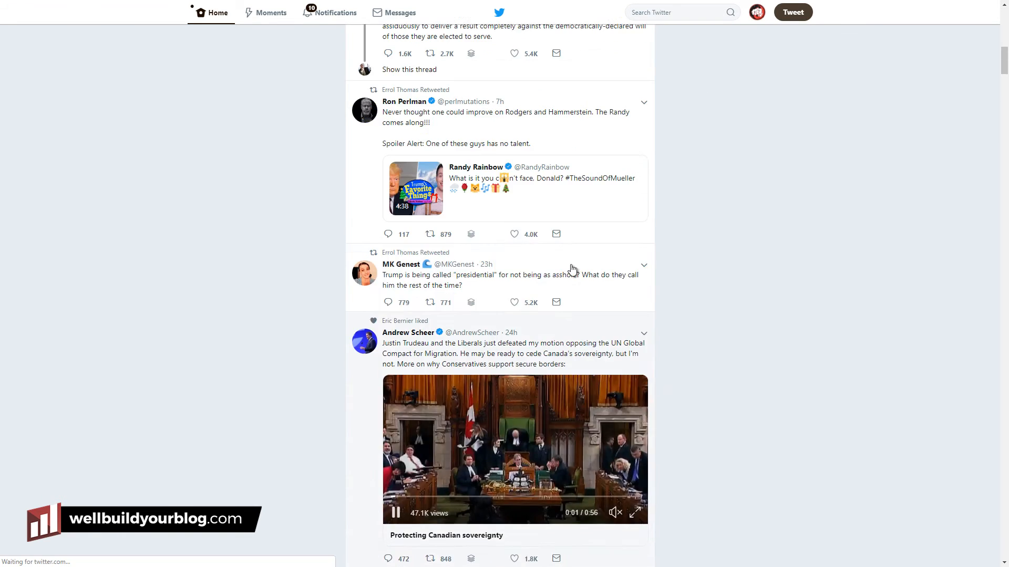
{"action": "scroll", "coordinate": [573, 269], "scroll_direction": "up", "scroll_amount": 15}
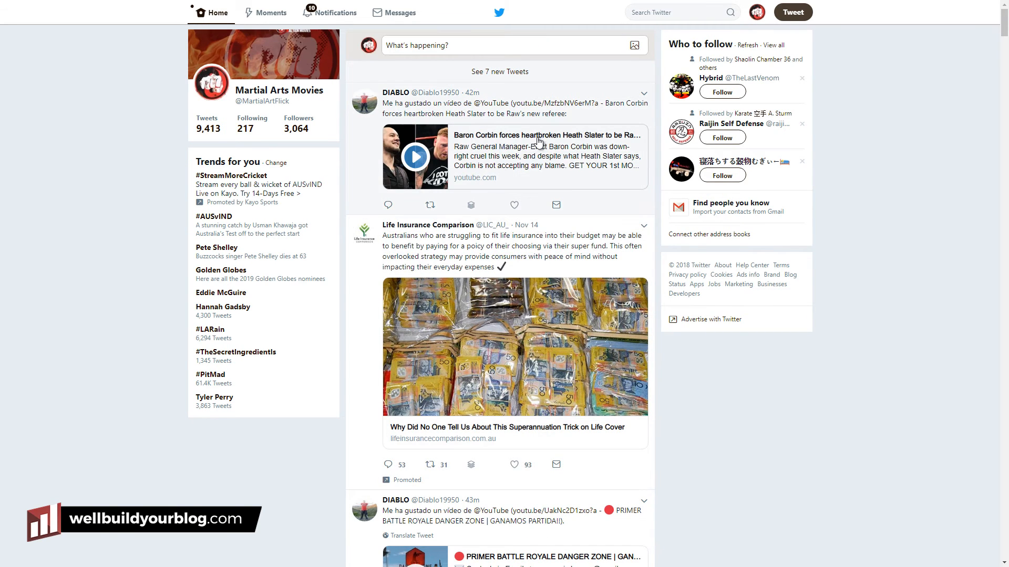
{"action": "scroll", "coordinate": [465, 315], "scroll_direction": "down", "scroll_amount": 1}
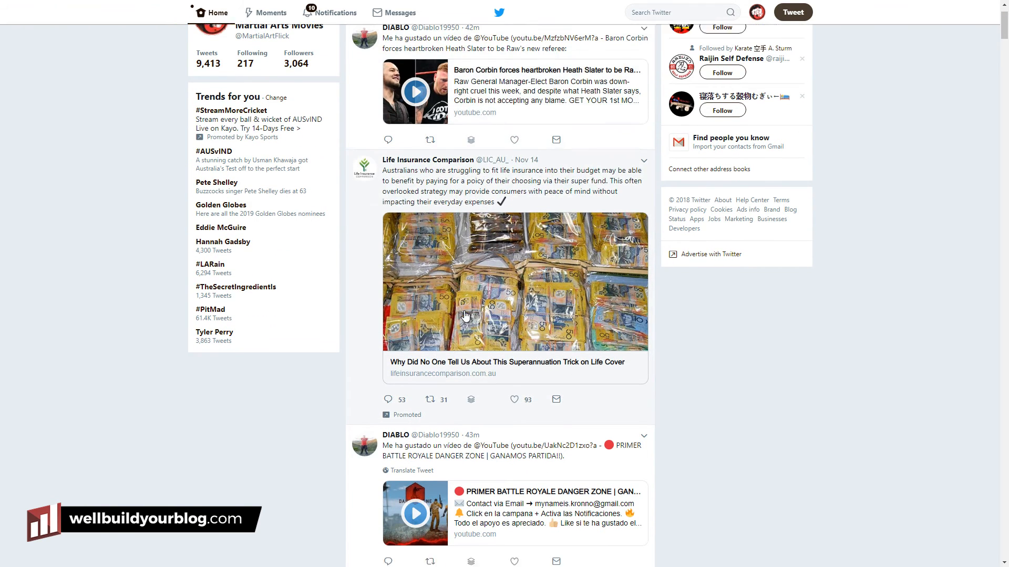
{"action": "scroll", "coordinate": [465, 315], "scroll_direction": "down", "scroll_amount": 4}
{"action": "left_click", "coordinate": [465, 139]}
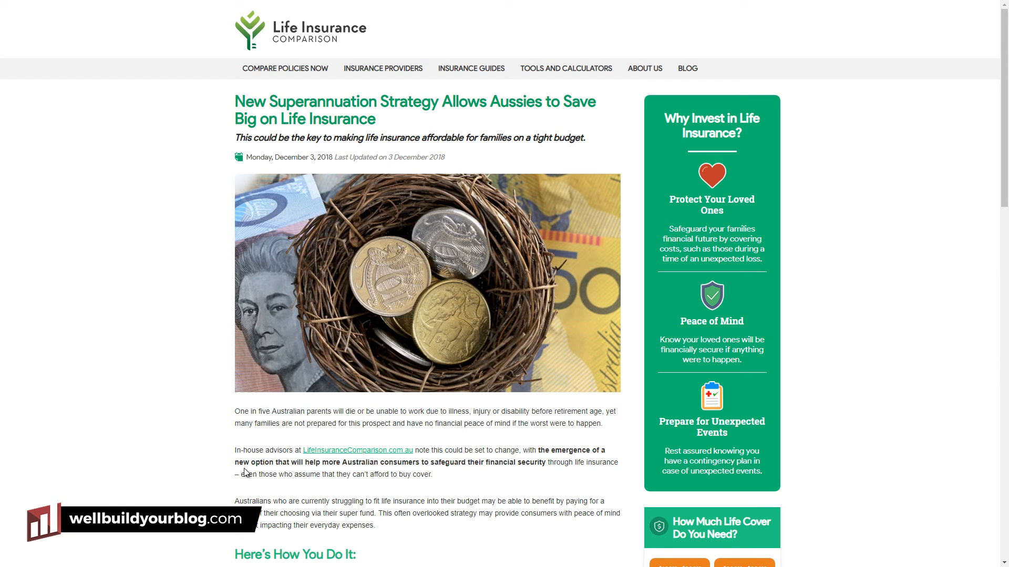
Try buffering the article paragraph beginning "Australians who are currently struggling" as selected text, and close the draft without queueing it.
{"action": "left_click_drag", "start_coordinate": [237, 503], "coordinate": [383, 518]}
{"action": "right_click", "coordinate": [383, 518]}
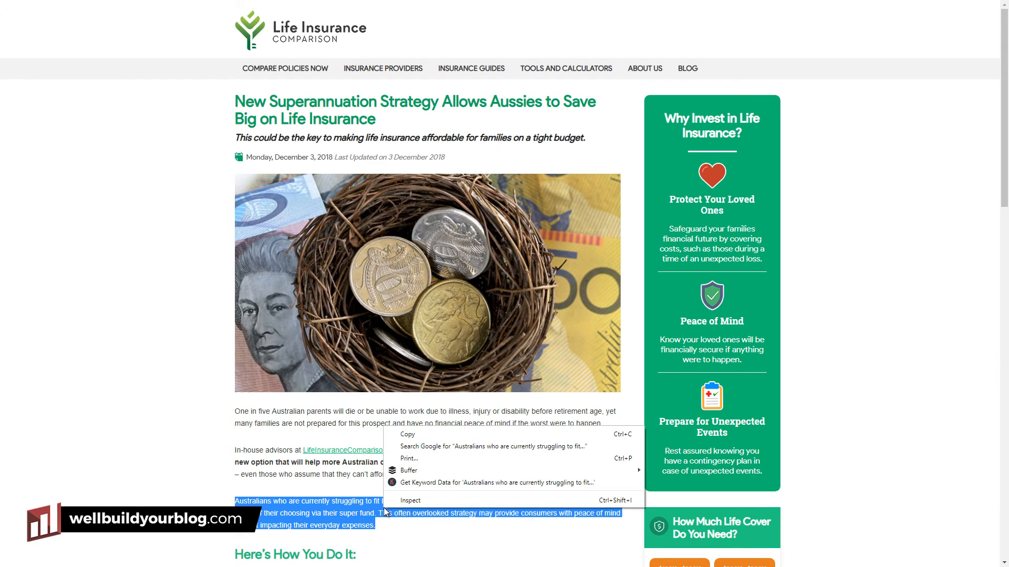
{"action": "mouse_move", "coordinate": [402, 472]}
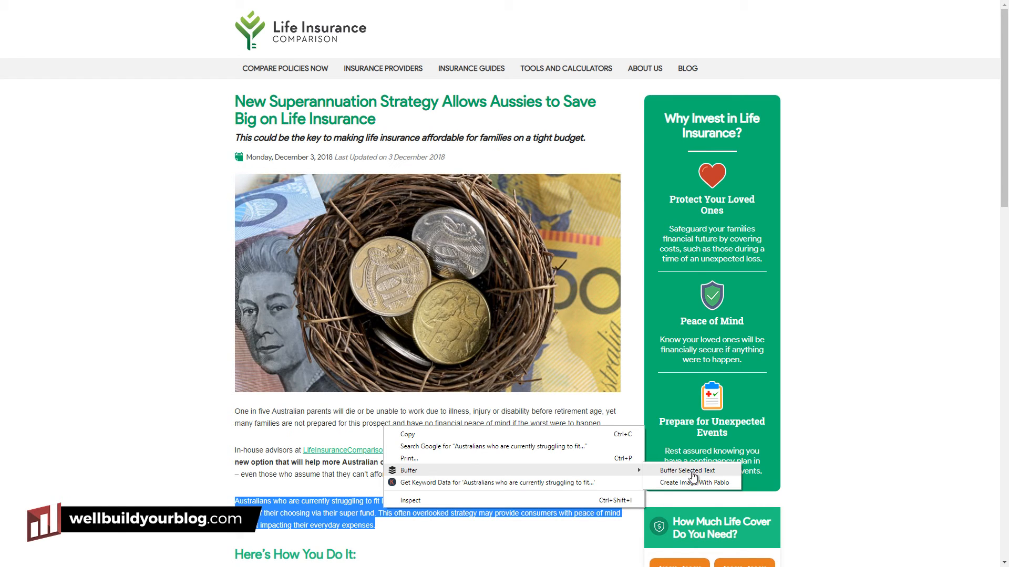
{"action": "left_click", "coordinate": [687, 471]}
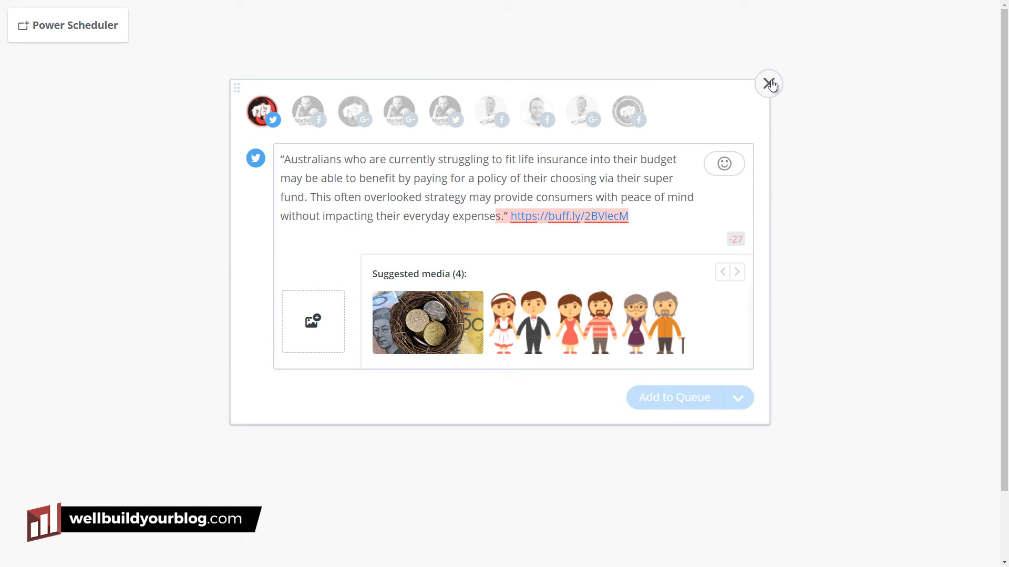
{"action": "left_click", "coordinate": [769, 84]}
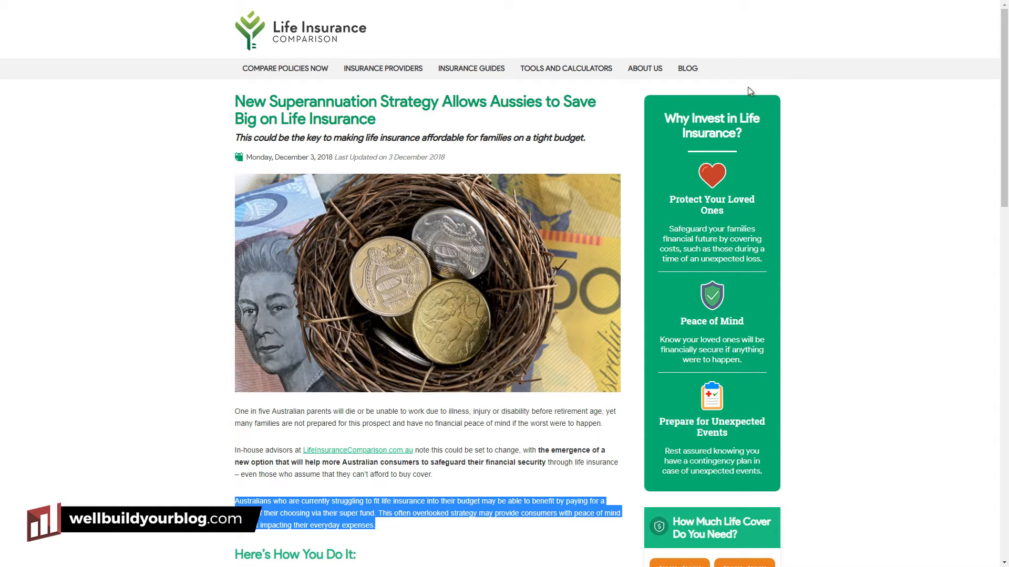
Try buffering the whole superannuation article page, and close the draft without queueing it.
{"action": "right_click", "coordinate": [854, 128]}
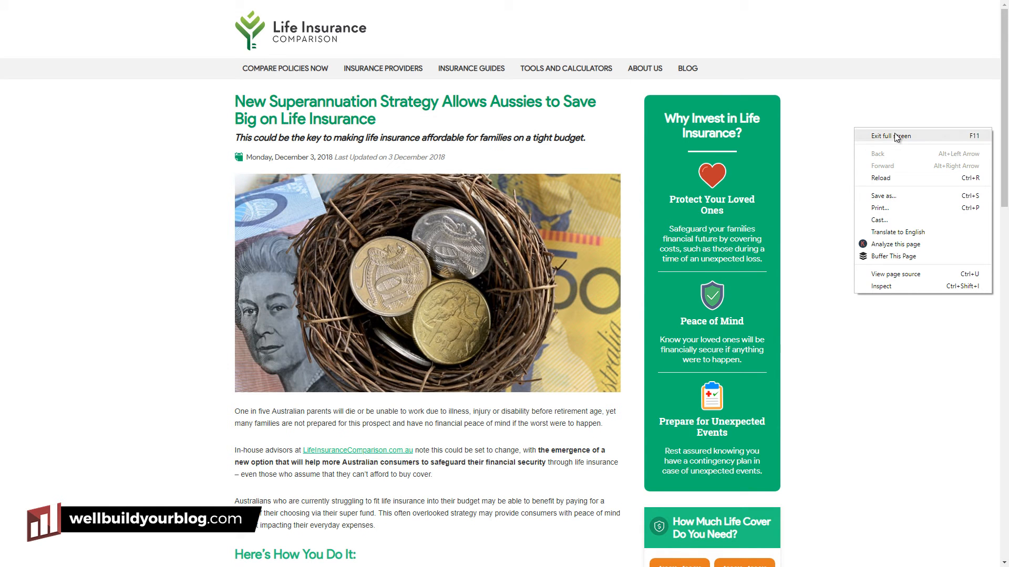
{"action": "left_click", "coordinate": [883, 256]}
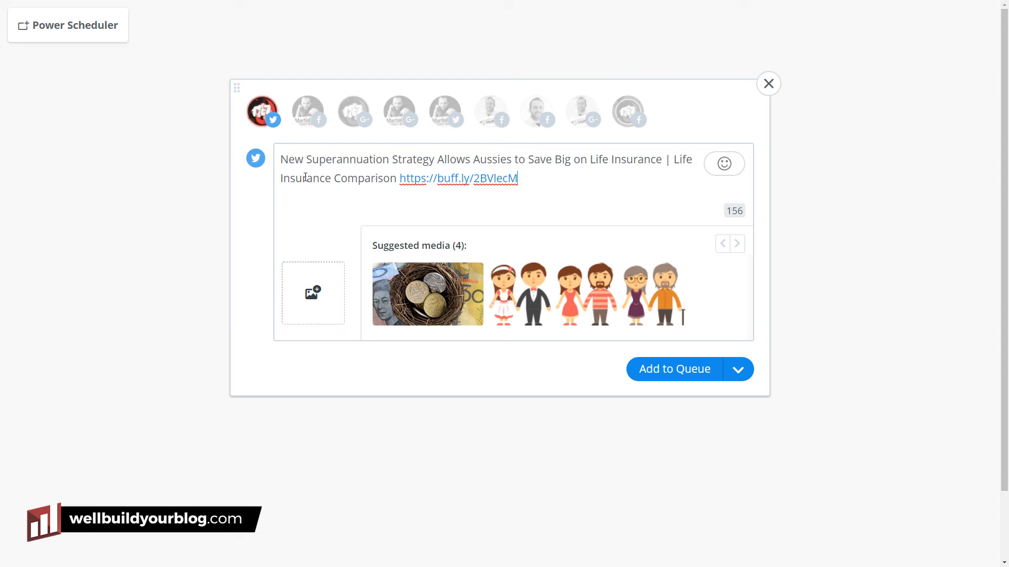
{"action": "left_click", "coordinate": [768, 84]}
{"action": "right_click", "coordinate": [866, 154]}
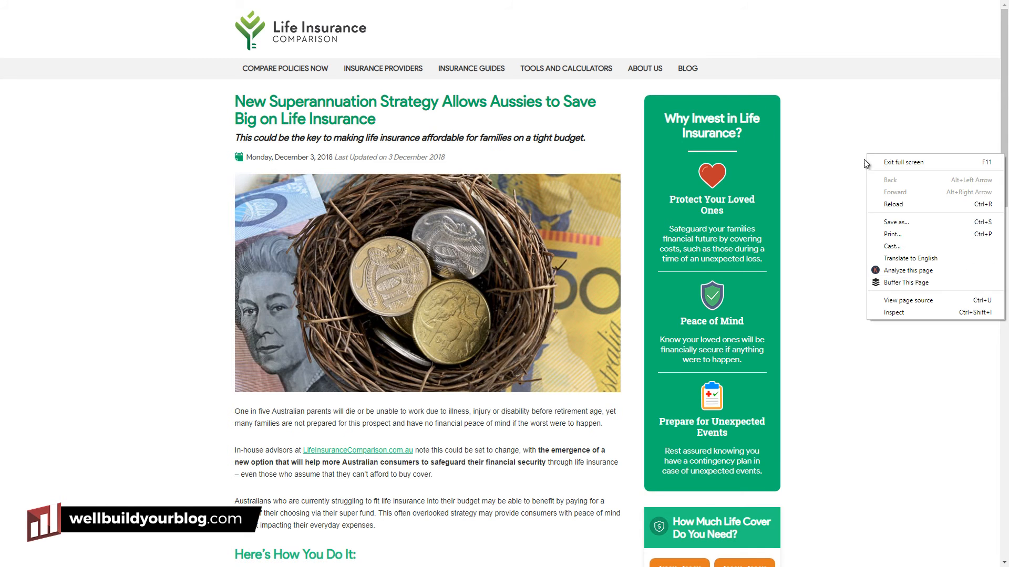
{"action": "left_click", "coordinate": [859, 358]}
Try sharing the article's header image of coins in a nest through Buffer, and discard the draft.
{"action": "mouse_move", "coordinate": [495, 343]}
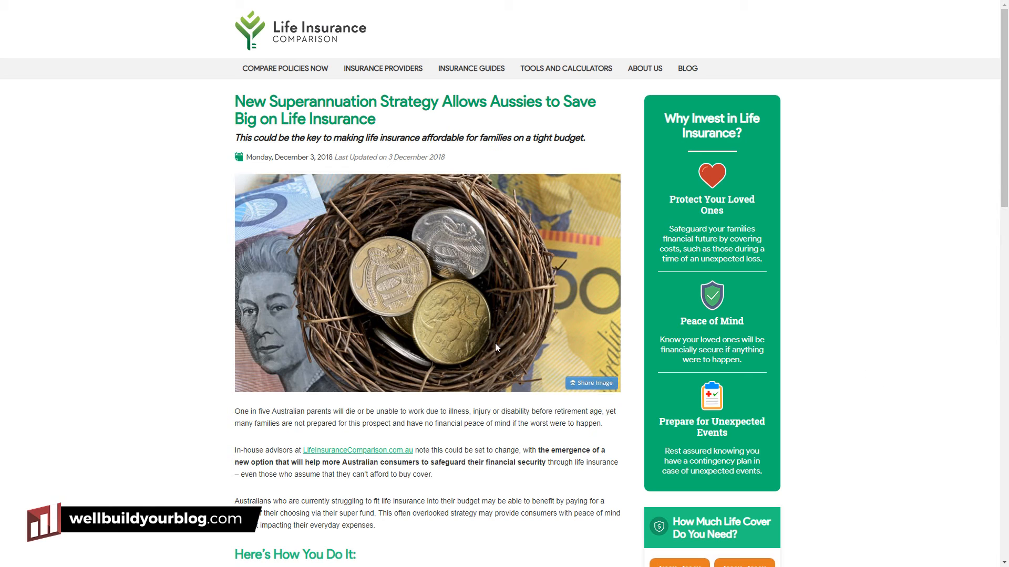
{"action": "left_click", "coordinate": [605, 384]}
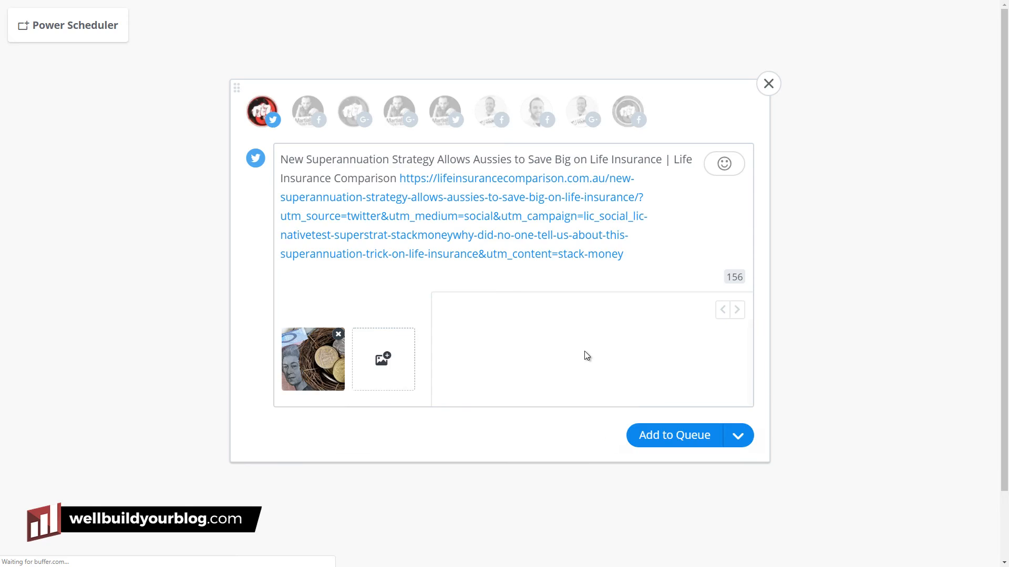
{"action": "left_click", "coordinate": [769, 84]}
Select the article paragraph about Australians struggling to fit life insurance into their budget and look up the Buffer options for selected text.
{"action": "scroll", "coordinate": [367, 264], "scroll_direction": "down", "scroll_amount": 5}
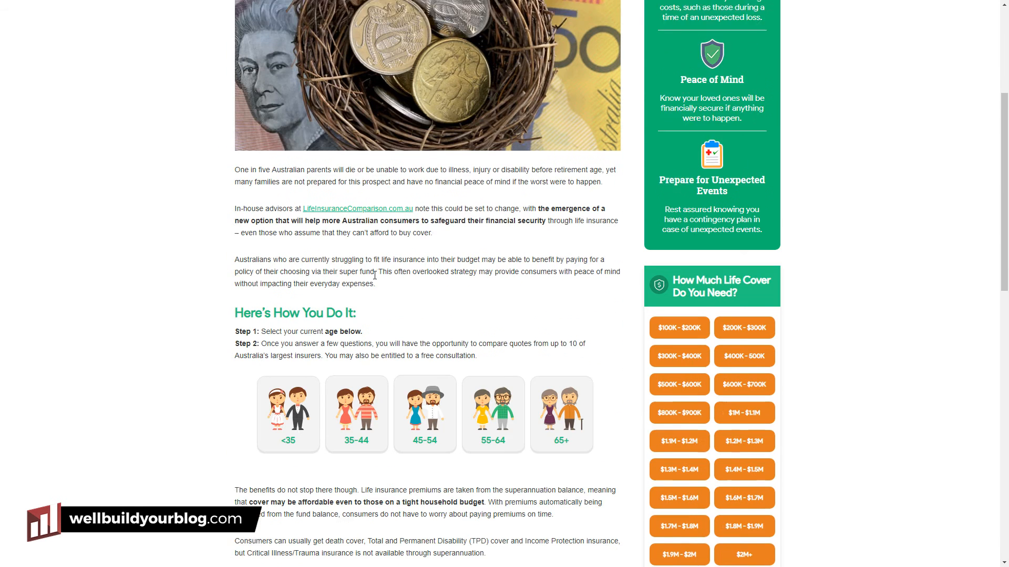
{"action": "left_click_drag", "start_coordinate": [376, 263], "coordinate": [240, 239]}
{"action": "right_click", "coordinate": [279, 247]}
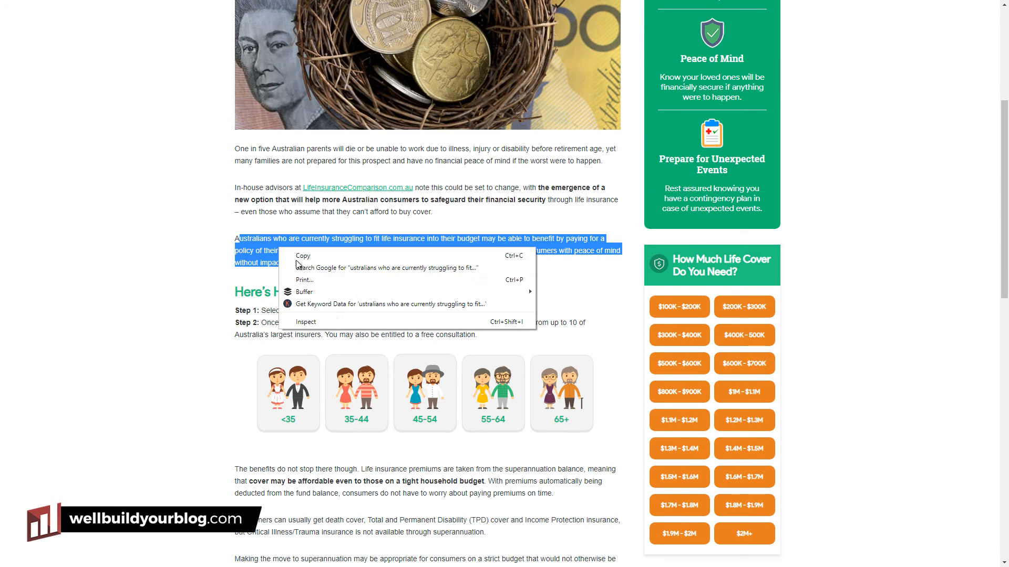
{"action": "mouse_move", "coordinate": [442, 293]}
{"action": "left_click", "coordinate": [884, 314]}
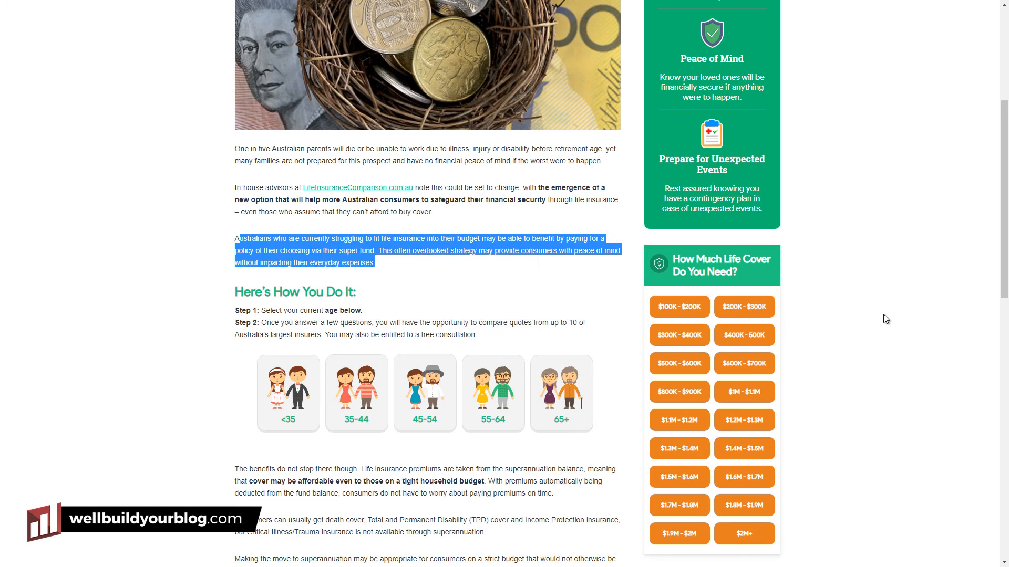
{"action": "left_click", "coordinate": [887, 308]}
Switch to the Buffer dashboard and look through the queued film review posts of the last listed Martial Arts Facebook page.
{"action": "scroll", "coordinate": [887, 308], "scroll_direction": "up", "scroll_amount": 5}
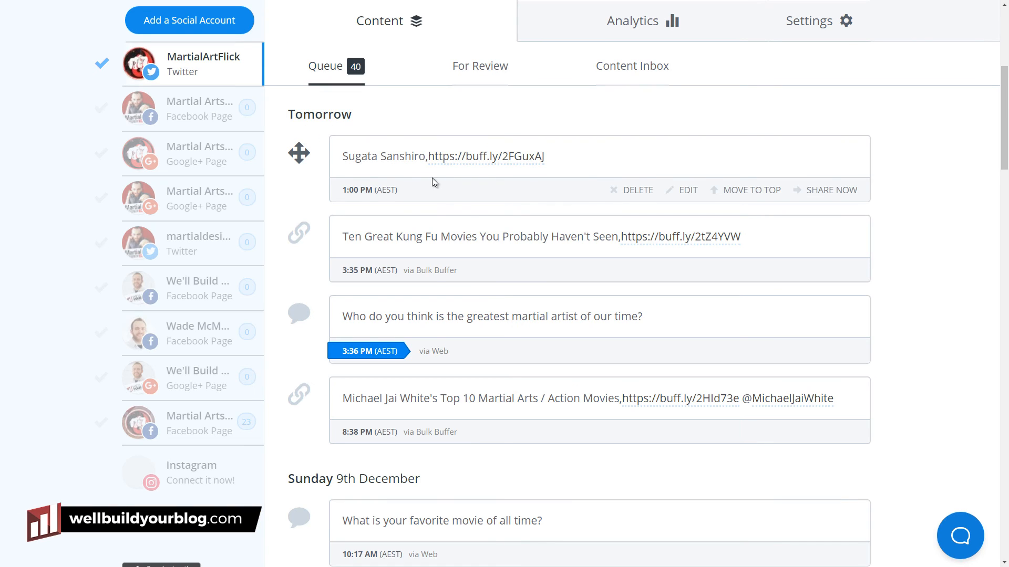
{"action": "scroll", "coordinate": [575, 192], "scroll_direction": "up", "scroll_amount": 6}
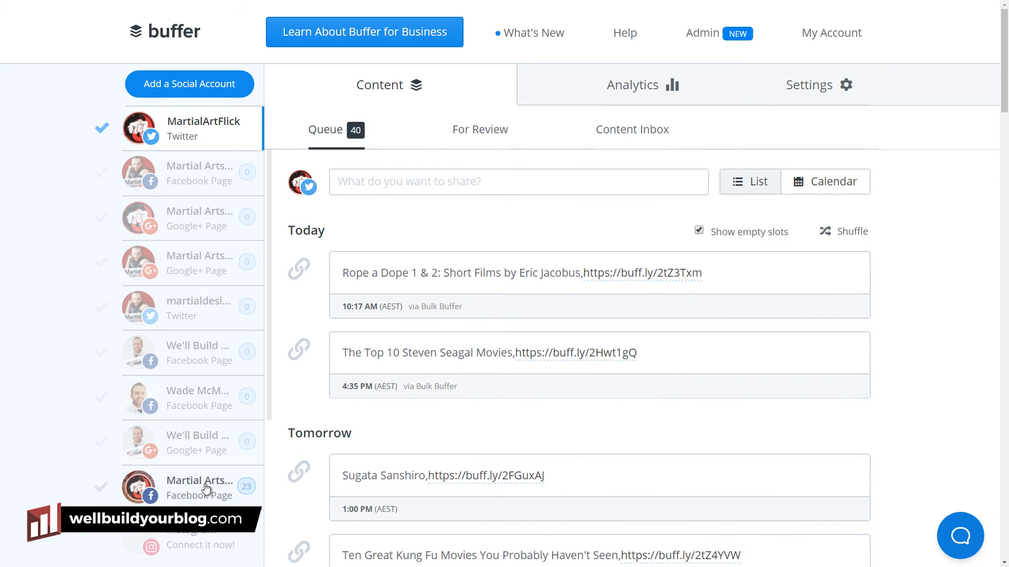
{"action": "left_click", "coordinate": [205, 489]}
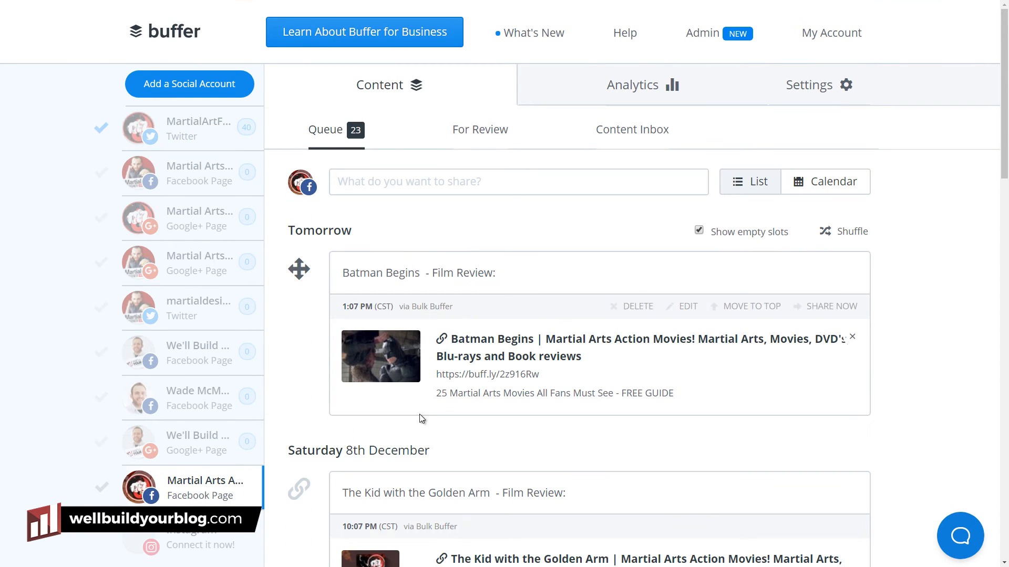
{"action": "scroll", "coordinate": [551, 376], "scroll_direction": "down", "scroll_amount": 4}
{"action": "scroll", "coordinate": [552, 378], "scroll_direction": "down", "scroll_amount": 15}
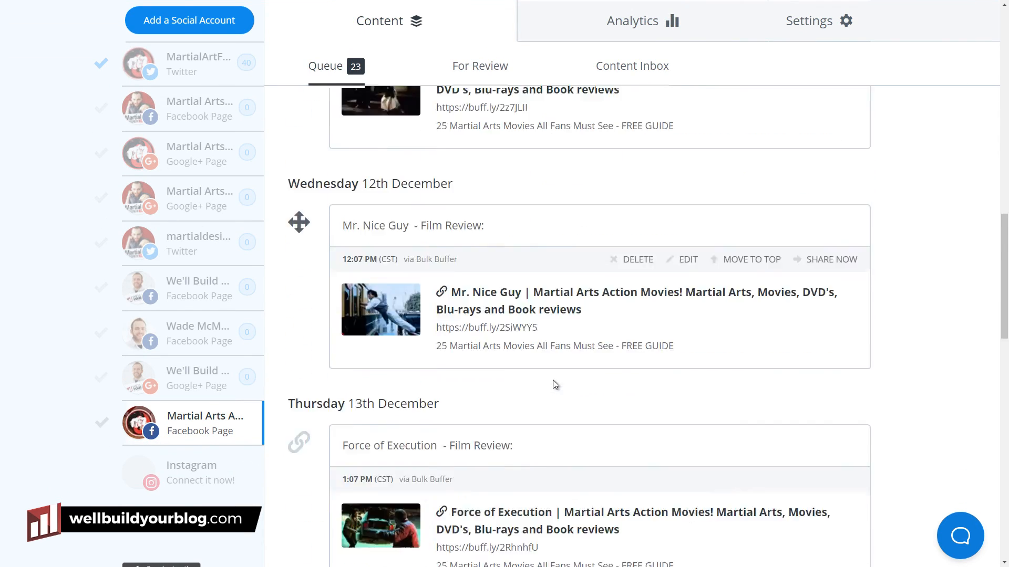
{"action": "left_click_drag", "start_coordinate": [1002, 363], "coordinate": [1001, 126]}
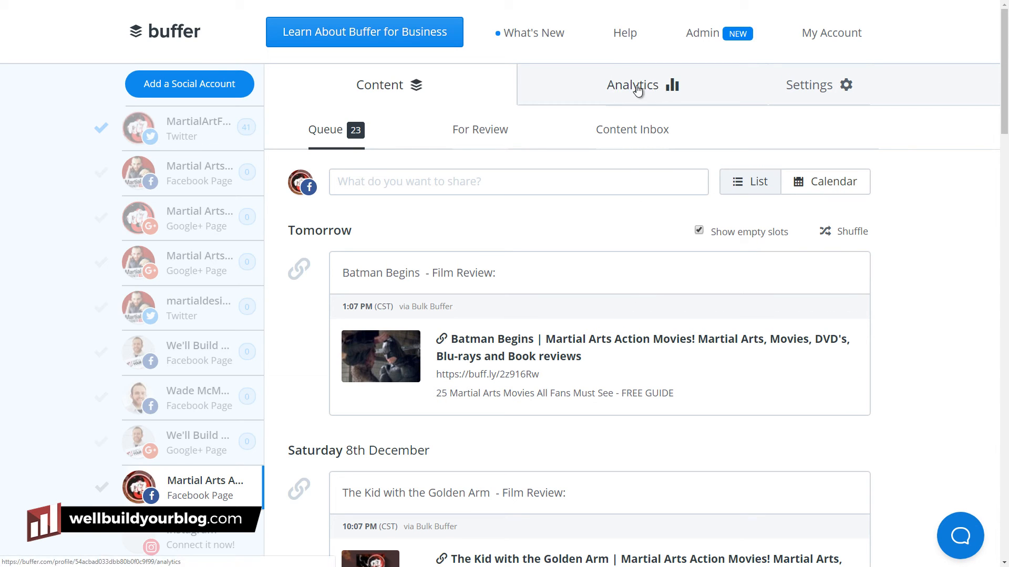
Open the Facebook page's post analytics and examine the reach and clicks of the "Fatal Move" and "Dogfight" posts.
{"action": "left_click", "coordinate": [670, 90]}
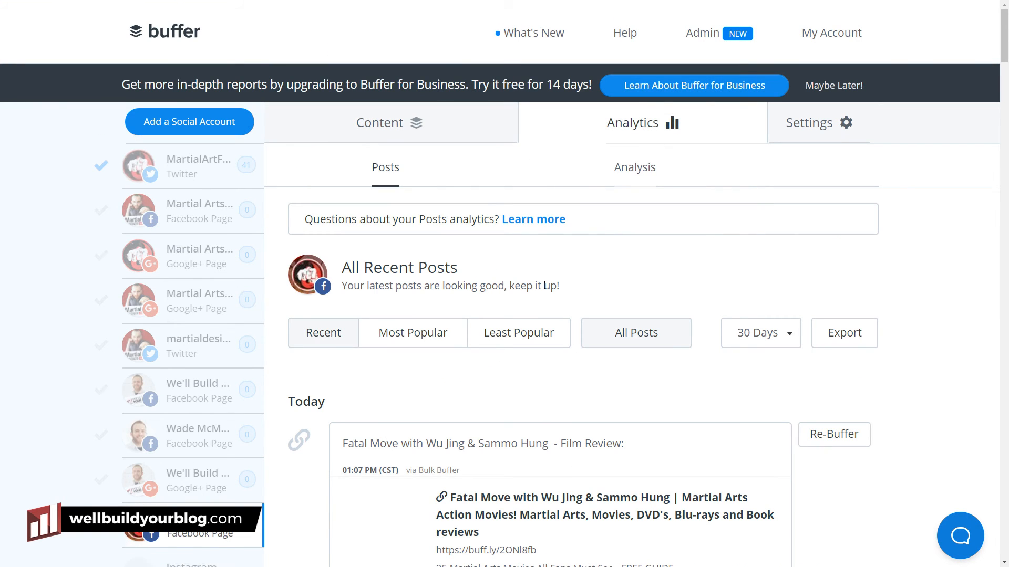
{"action": "scroll", "coordinate": [545, 285], "scroll_direction": "down", "scroll_amount": 2}
{"action": "mouse_move", "coordinate": [549, 288]}
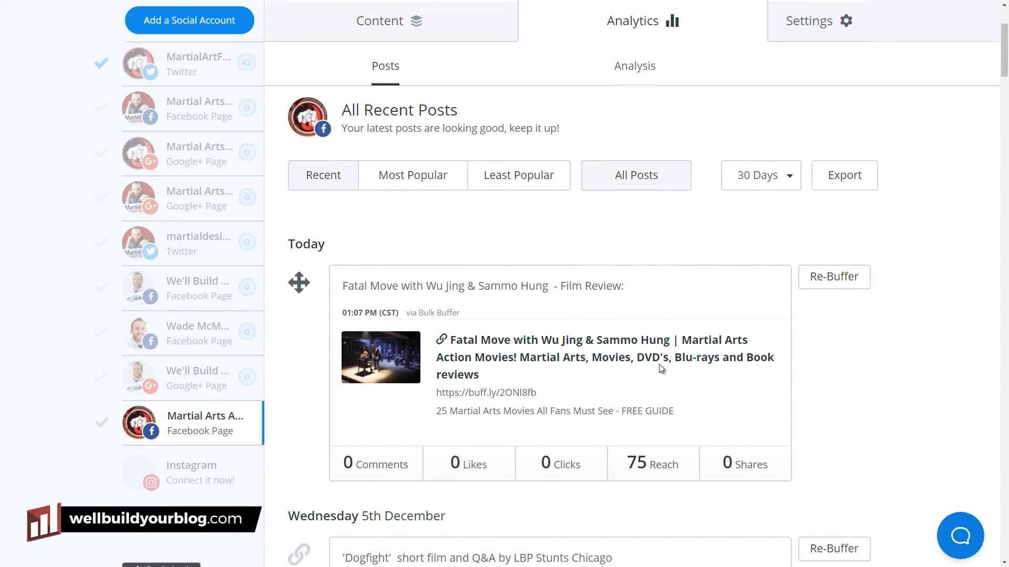
{"action": "left_click_drag", "start_coordinate": [630, 462], "coordinate": [665, 434]}
{"action": "scroll", "coordinate": [655, 377], "scroll_direction": "down", "scroll_amount": 5}
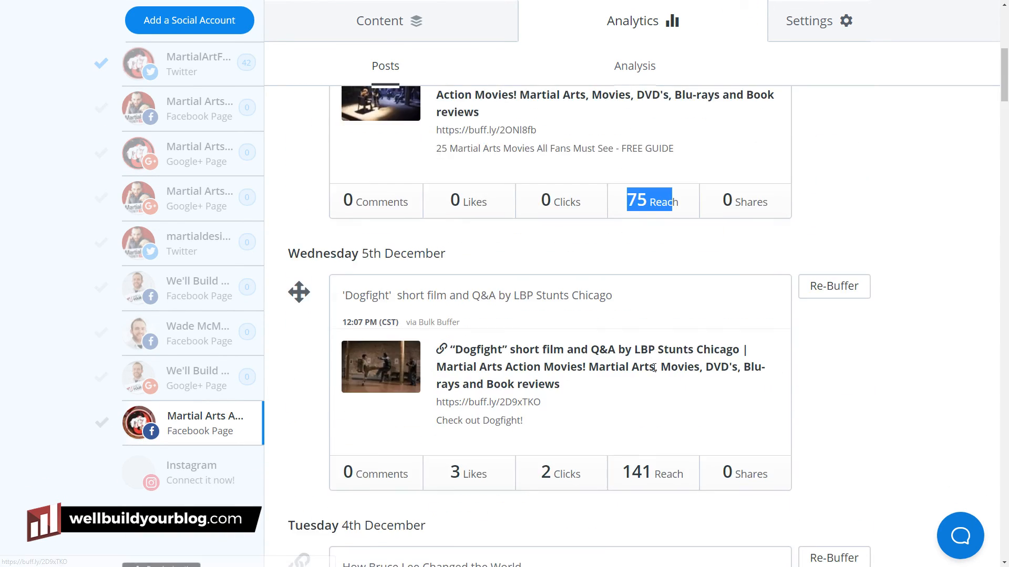
{"action": "left_click", "coordinate": [655, 471]}
{"action": "triple_click", "coordinate": [629, 473]}
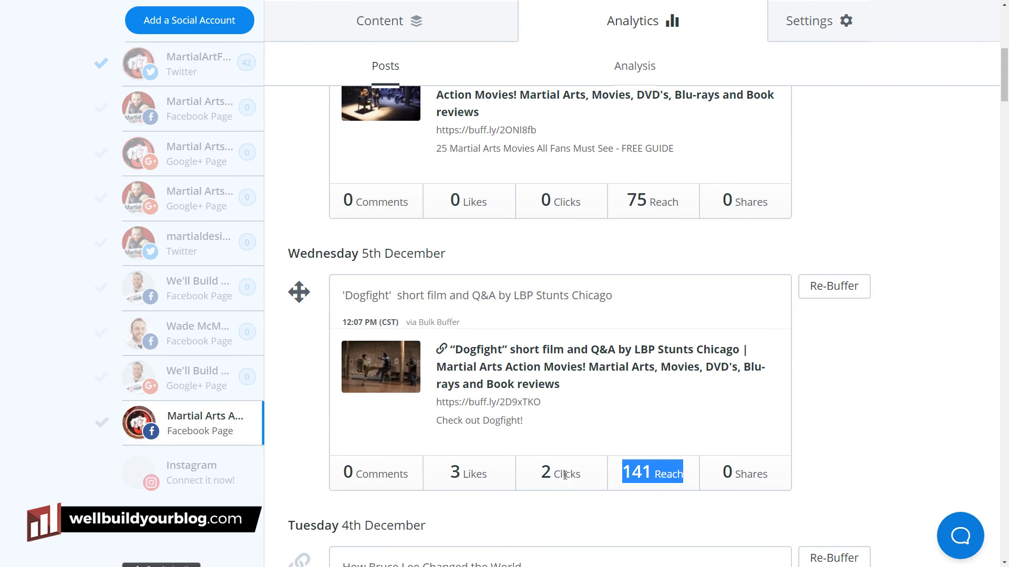
{"action": "left_click_drag", "start_coordinate": [570, 474], "coordinate": [540, 474]}
Compare the reach of the Bruce Lee, "In the Line of Duty 4" and "Top 8 Mark Dacascos Martial Arts Movies" posts.
{"action": "scroll", "coordinate": [526, 421], "scroll_direction": "down", "scroll_amount": 5}
{"action": "left_click_drag", "start_coordinate": [673, 436], "coordinate": [612, 438]}
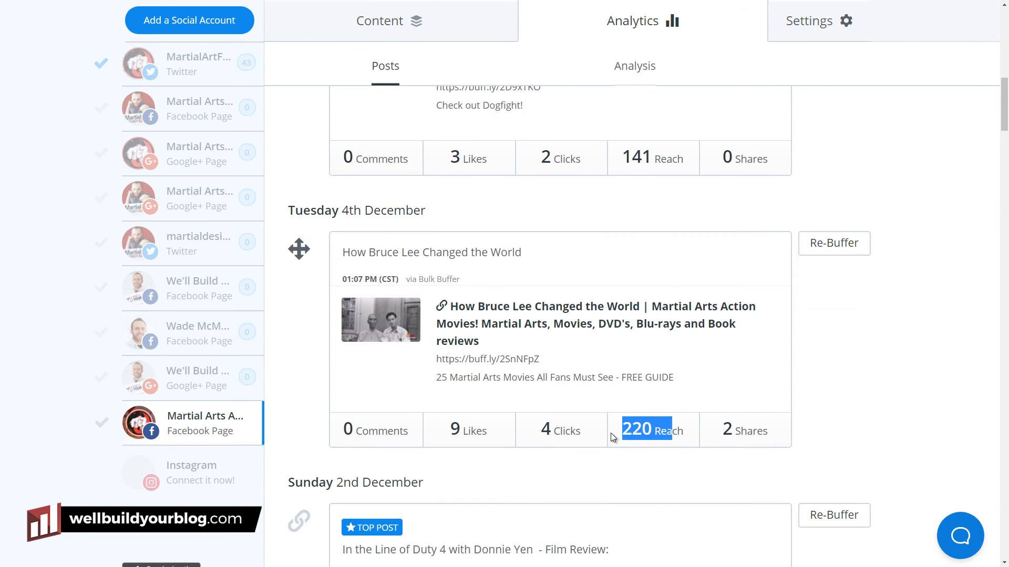
{"action": "scroll", "coordinate": [620, 423], "scroll_direction": "down", "scroll_amount": 5}
{"action": "left_click_drag", "start_coordinate": [667, 465], "coordinate": [624, 464]}
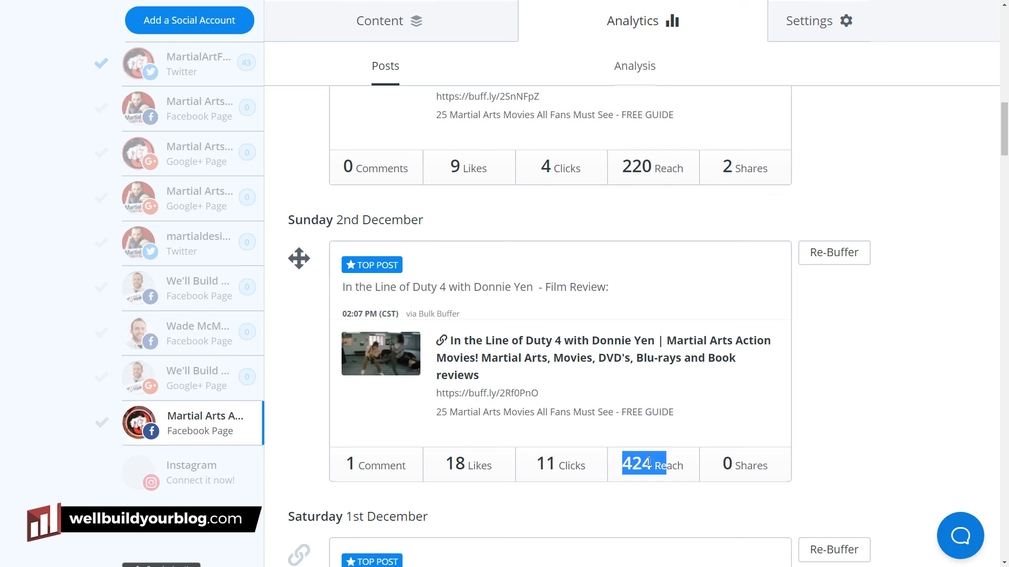
{"action": "scroll", "coordinate": [480, 386], "scroll_direction": "down", "scroll_amount": 5}
{"action": "left_click_drag", "start_coordinate": [671, 502], "coordinate": [615, 501]}
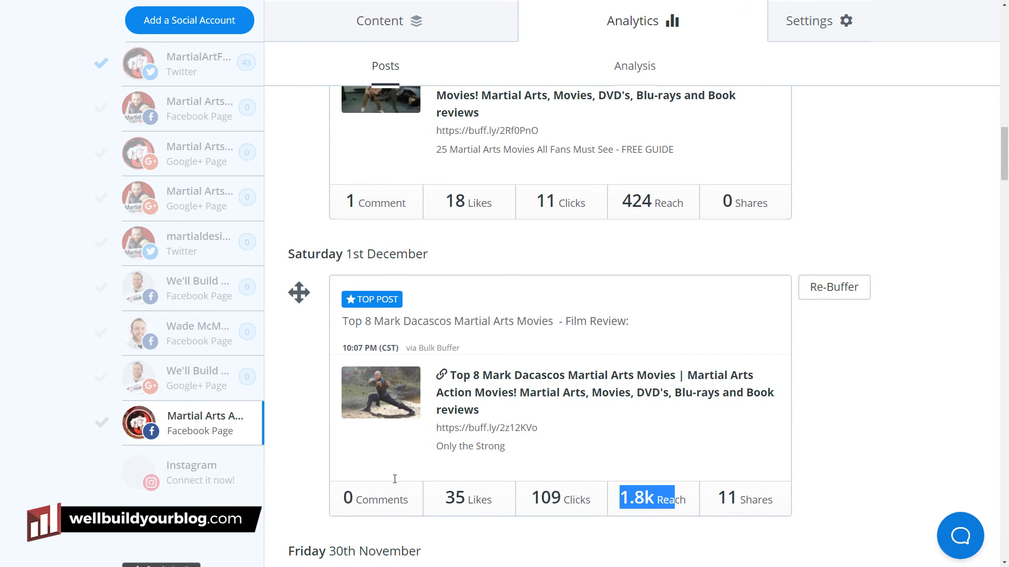
{"action": "scroll", "coordinate": [757, 424], "scroll_direction": "down", "scroll_amount": 7}
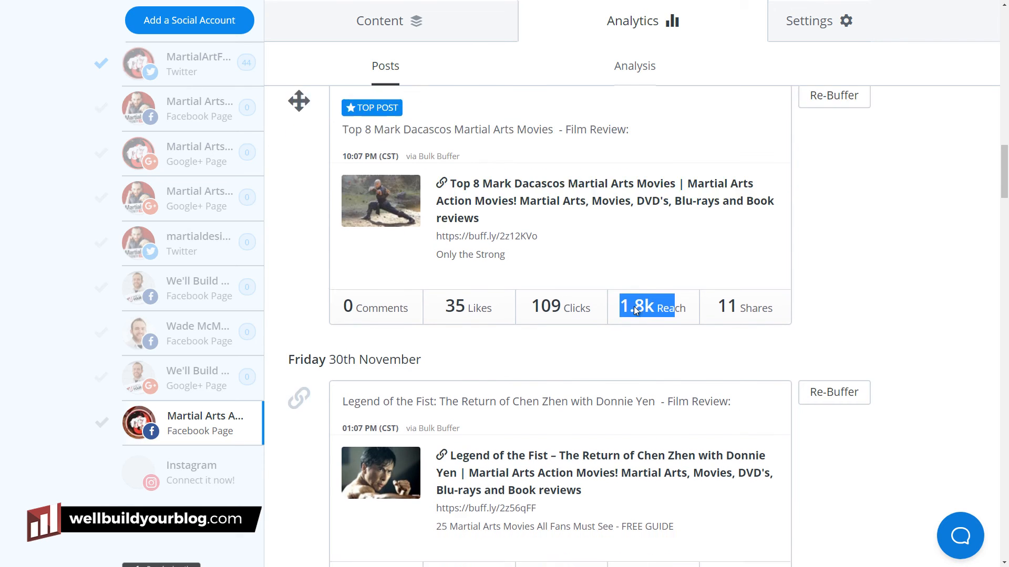
{"action": "scroll", "coordinate": [642, 385], "scroll_direction": "up", "scroll_amount": 6}
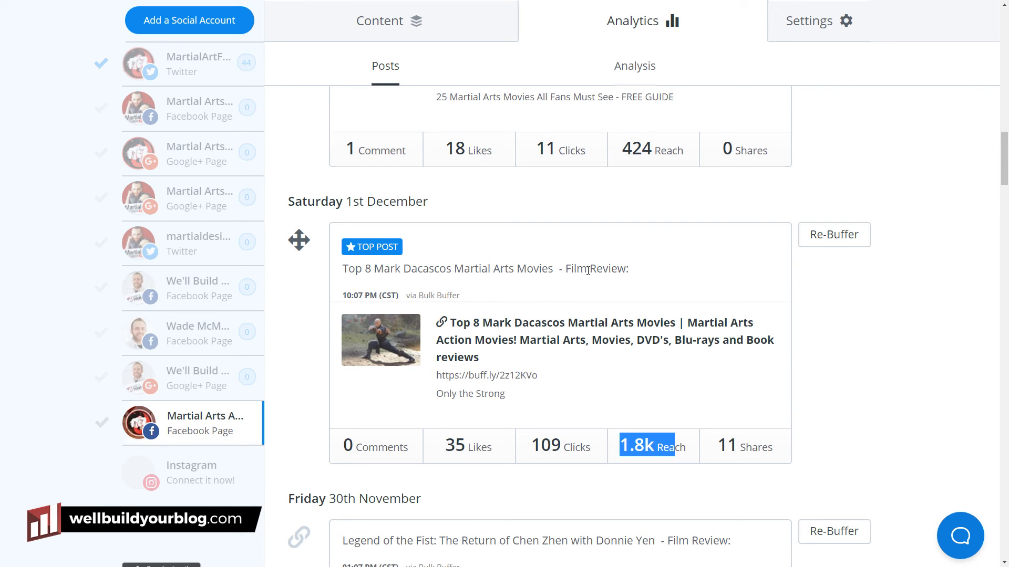
Start re-buffering the 14th November top post "Tony Jaa's Top 7 Martial Arts Movies" and include the MartialArtFlick Twitter account.
{"action": "left_click_drag", "start_coordinate": [1003, 181], "coordinate": [990, 450]}
{"action": "scroll", "coordinate": [988, 497], "scroll_direction": "down", "scroll_amount": 4}
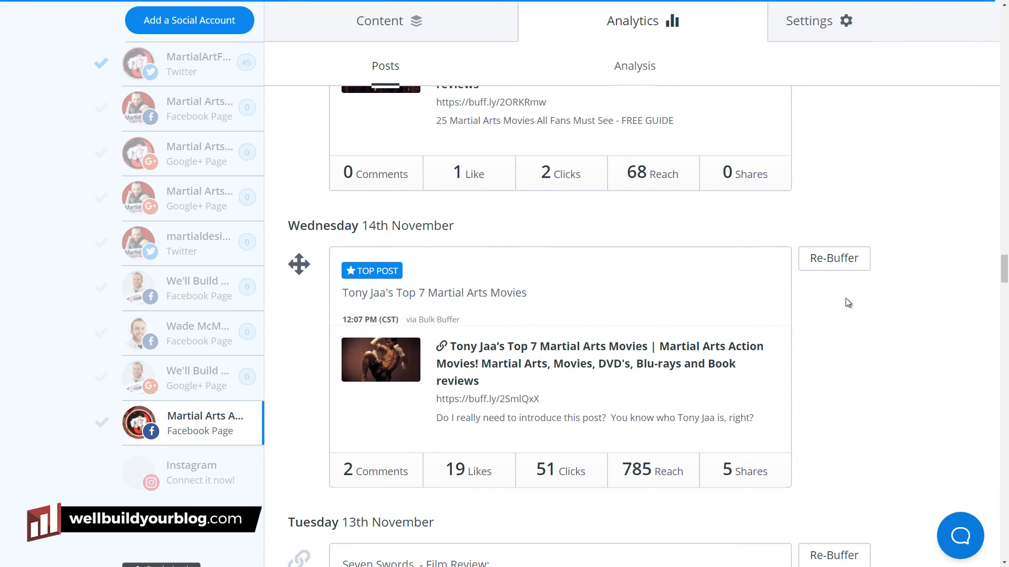
{"action": "left_click", "coordinate": [823, 266]}
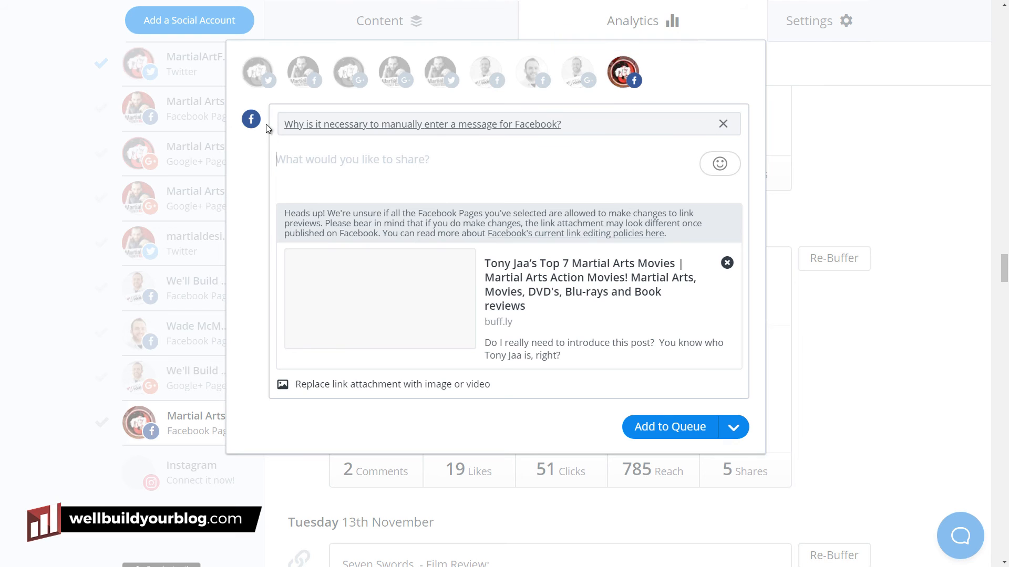
{"action": "left_click", "coordinate": [257, 79]}
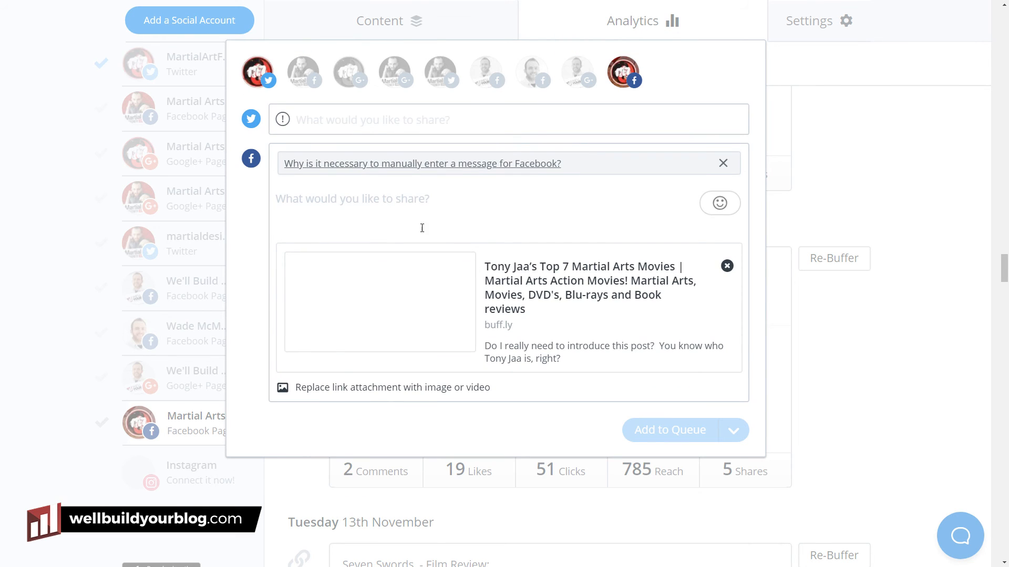
Write the Facebook message "Tony Jaa's Top 7 Martial Arts Movies - They're all fantastic!", copying the title from the link preview.
{"action": "left_click_drag", "start_coordinate": [485, 268], "coordinate": [676, 268]}
{"action": "key", "text": "ctrl+c"}
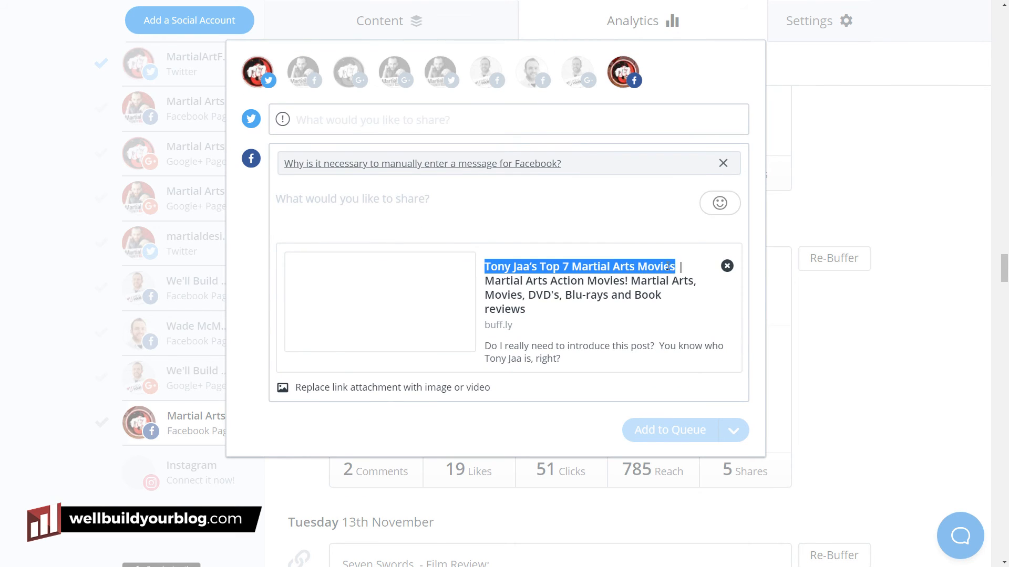
{"action": "left_click", "coordinate": [365, 204]}
{"action": "key", "text": "ctrl+v"}
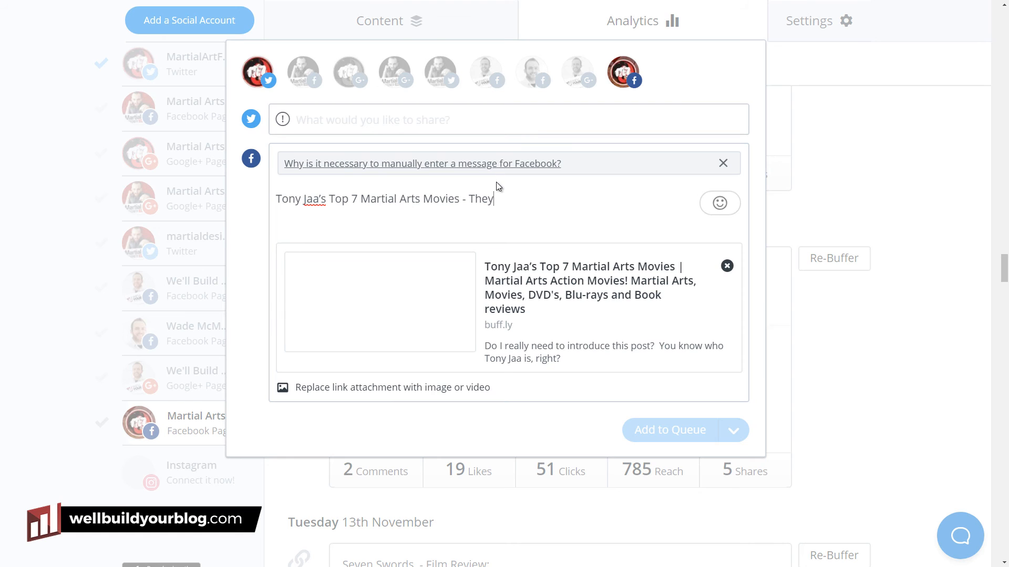
{"action": "type", "text": "- They're all fantastic!"}
Copy the Facebook message into the Twitter version of the post and check both versions.
{"action": "left_click_drag", "start_coordinate": [571, 199], "coordinate": [257, 198]}
{"action": "key", "text": "ctrl+c"}
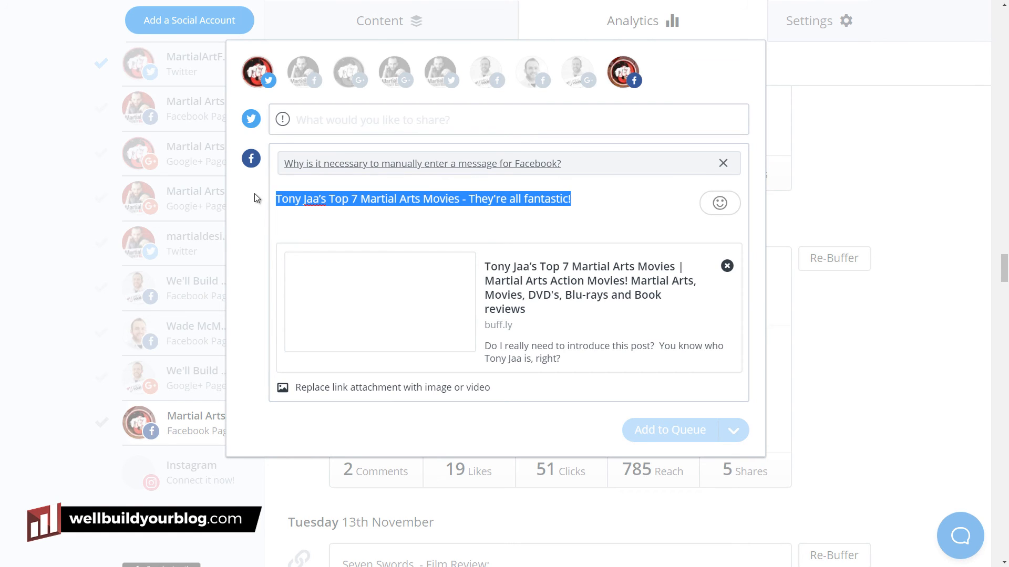
{"action": "left_click", "coordinate": [327, 121]}
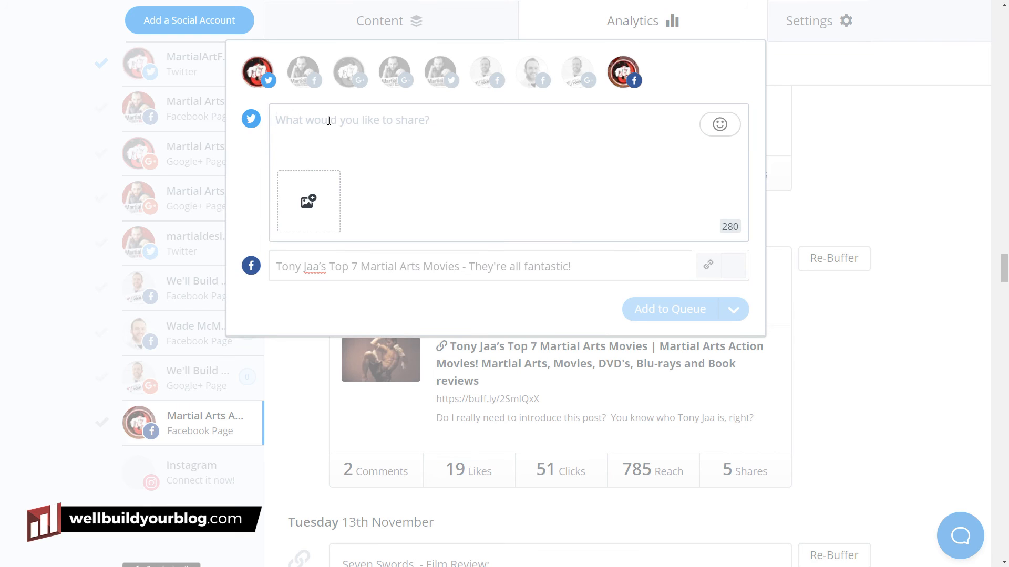
{"action": "key", "text": "ctrl+v"}
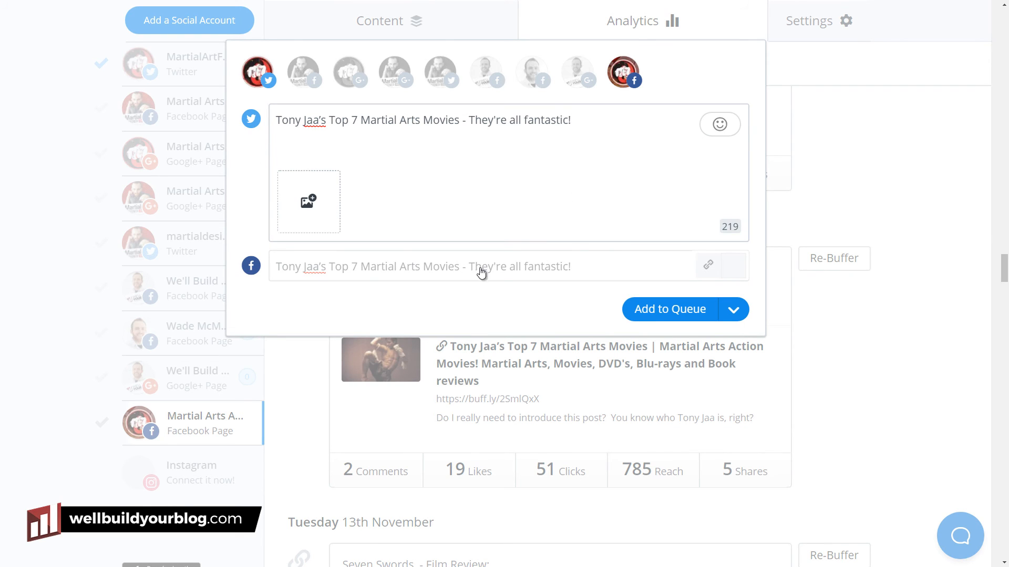
{"action": "left_click", "coordinate": [596, 268]}
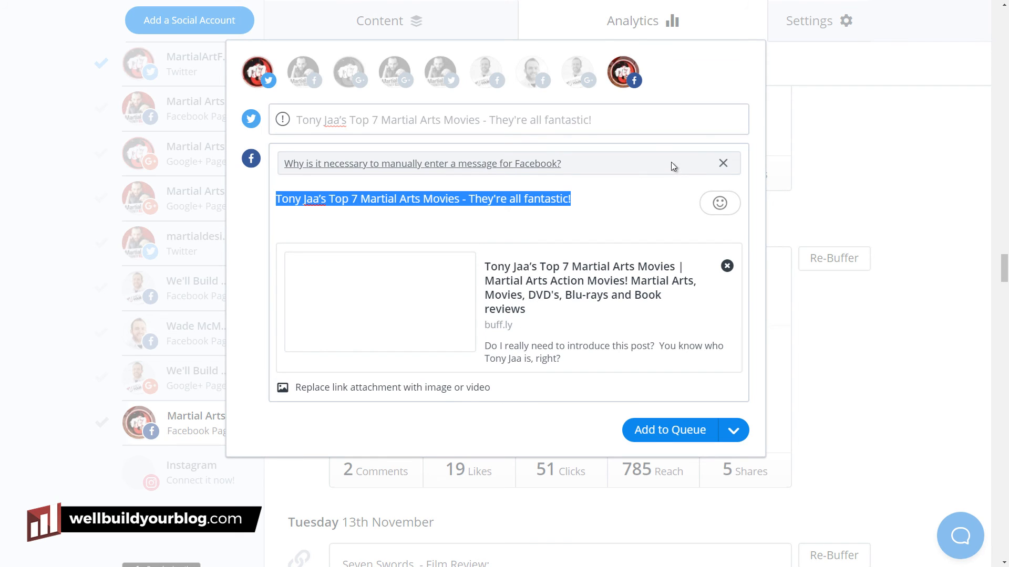
{"action": "left_click", "coordinate": [358, 127]}
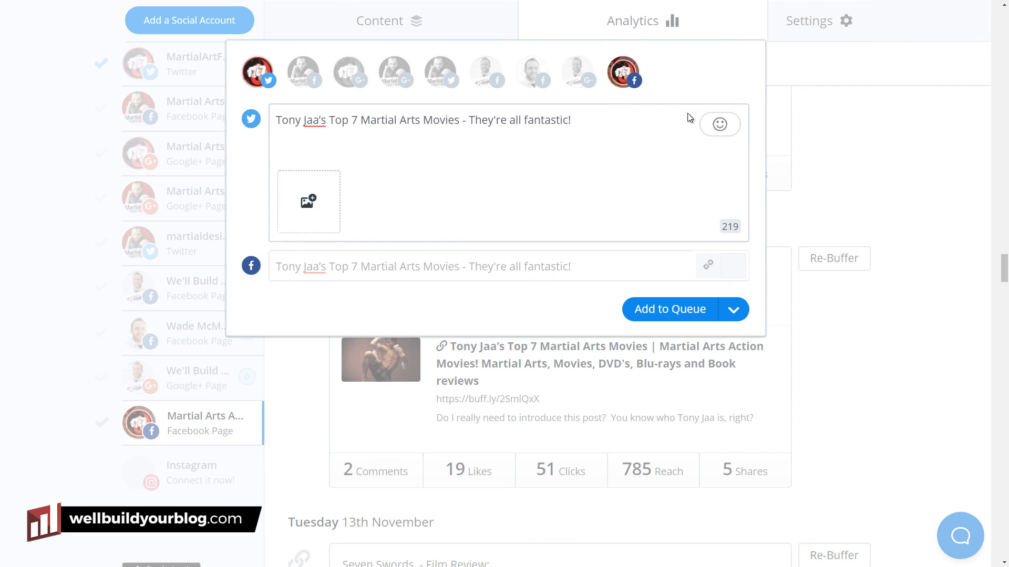
Remove the Twitter account from the draft and add the Tony Jaa post to the Facebook page's queue.
{"action": "left_click", "coordinate": [257, 71]}
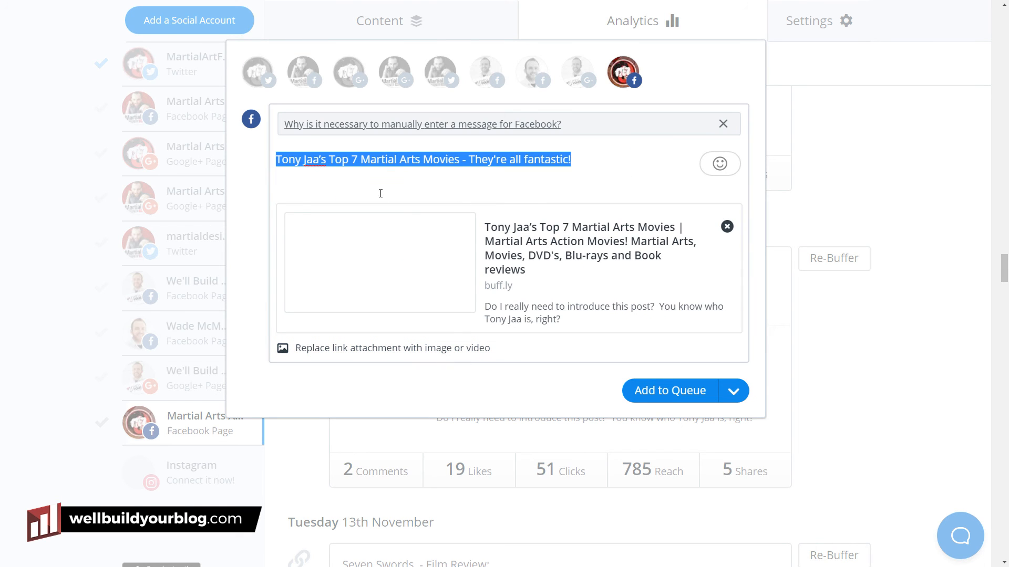
{"action": "left_click", "coordinate": [672, 394]}
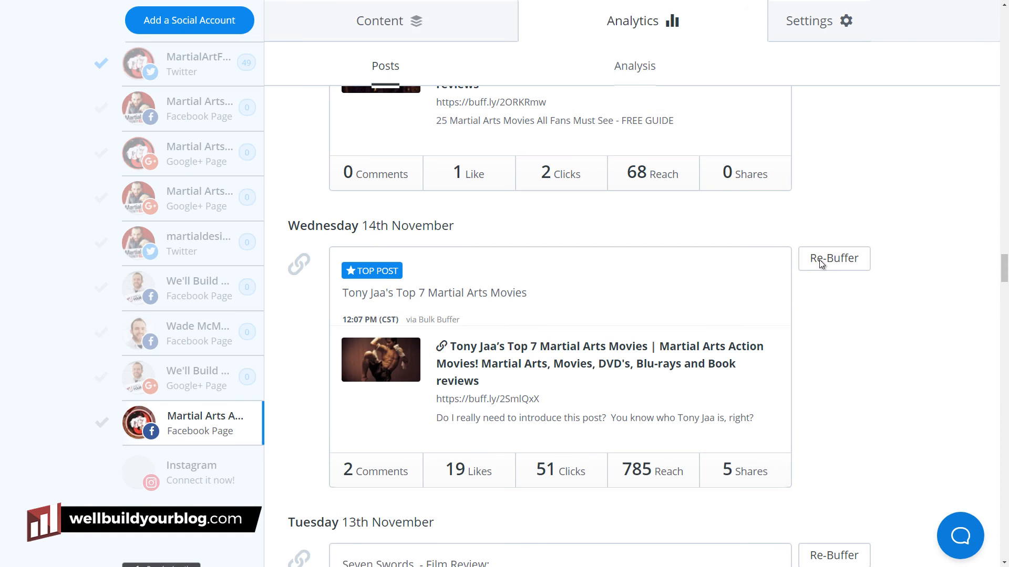
{"action": "scroll", "coordinate": [469, 409], "scroll_direction": "down", "scroll_amount": 4}
{"action": "scroll", "coordinate": [470, 409], "scroll_direction": "down", "scroll_amount": 7}
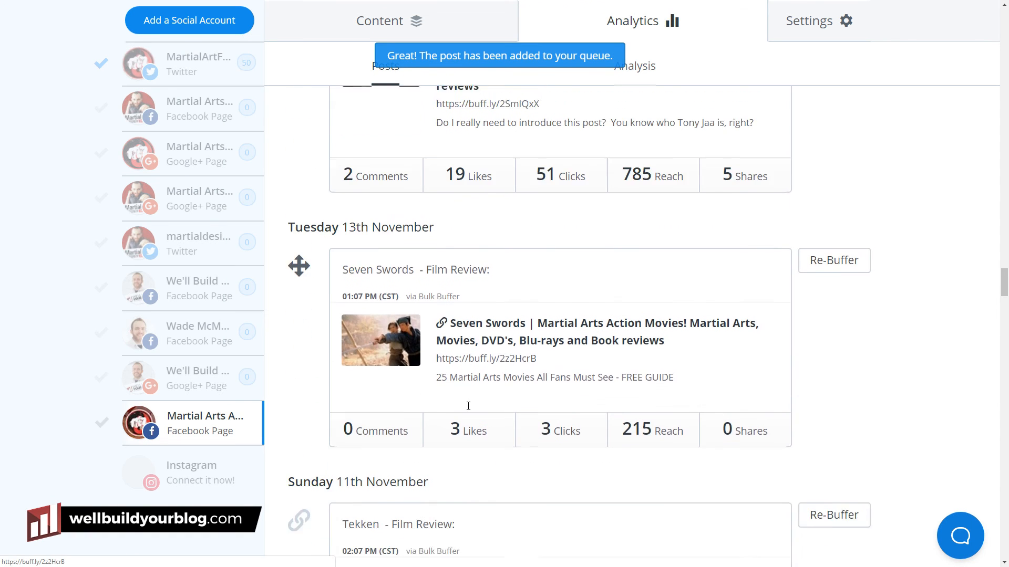
Sort the Facebook page's post analytics by Most Popular, browse the first posts and view the Least Popular sorting options.
{"action": "left_click_drag", "start_coordinate": [1004, 298], "coordinate": [986, 19]}
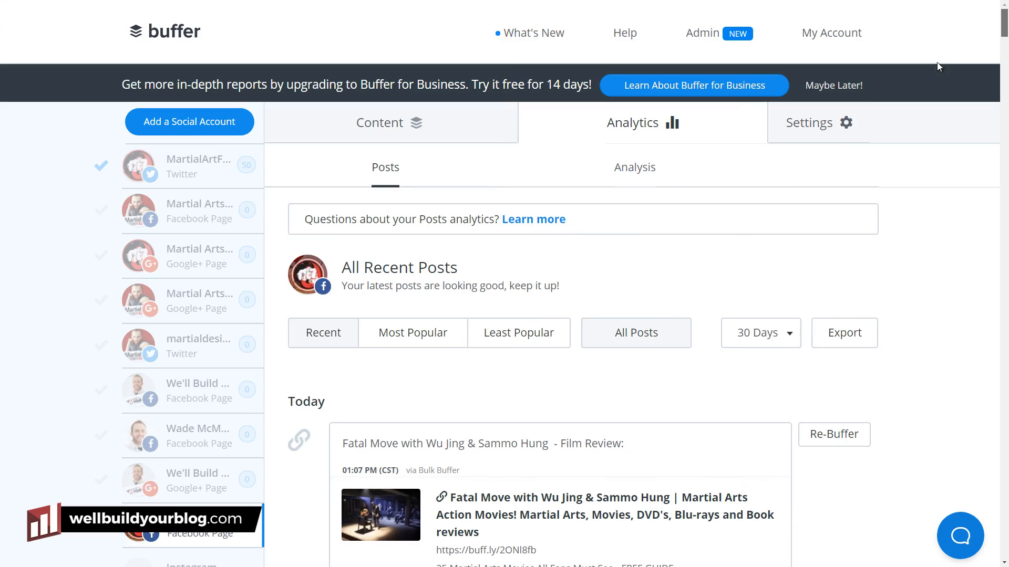
{"action": "left_click", "coordinate": [412, 336]}
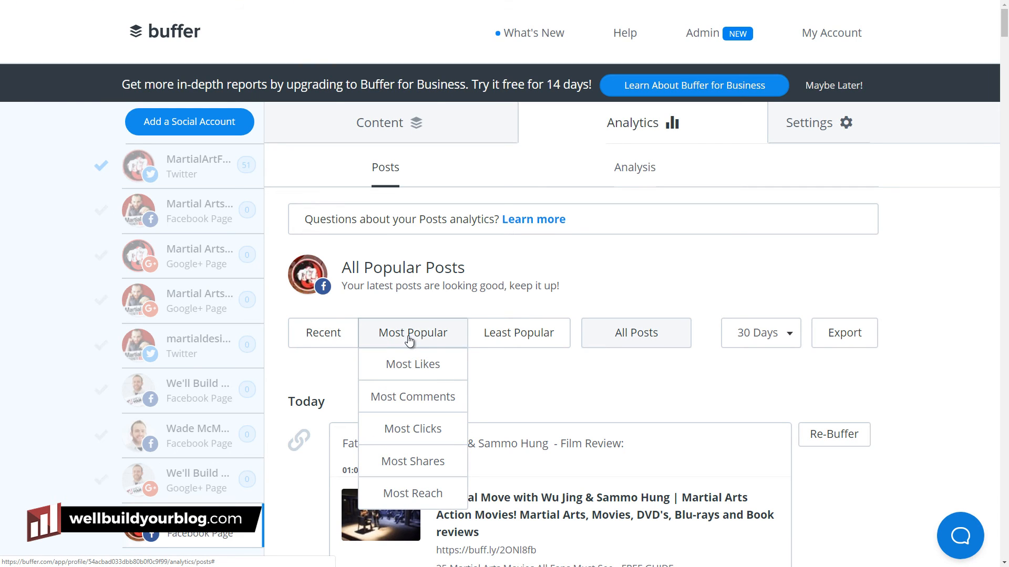
{"action": "scroll", "coordinate": [452, 268], "scroll_direction": "down", "scroll_amount": 2}
{"action": "scroll", "coordinate": [453, 268], "scroll_direction": "down", "scroll_amount": 4}
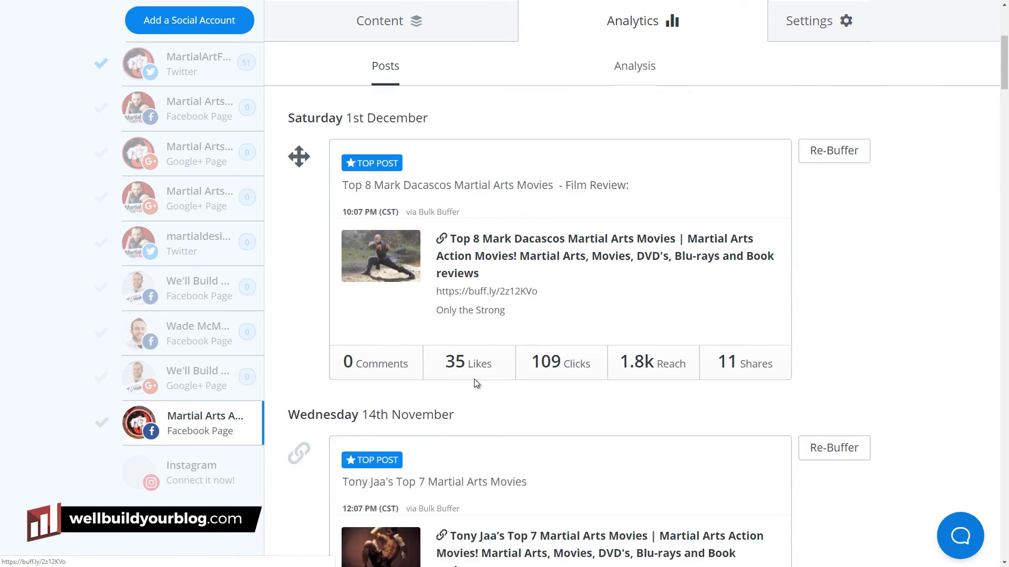
{"action": "scroll", "coordinate": [472, 237], "scroll_direction": "up", "scroll_amount": 6}
{"action": "mouse_move", "coordinate": [473, 229]}
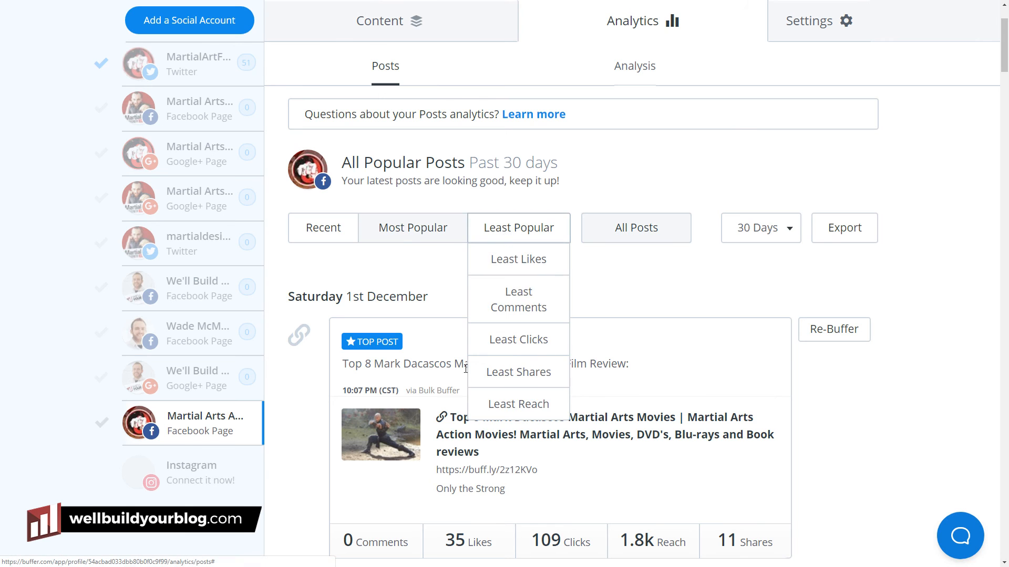
Try to change the 30 Days date range, dismiss the Business plan offer and browse the page's most popular posts.
{"action": "left_click", "coordinate": [773, 229]}
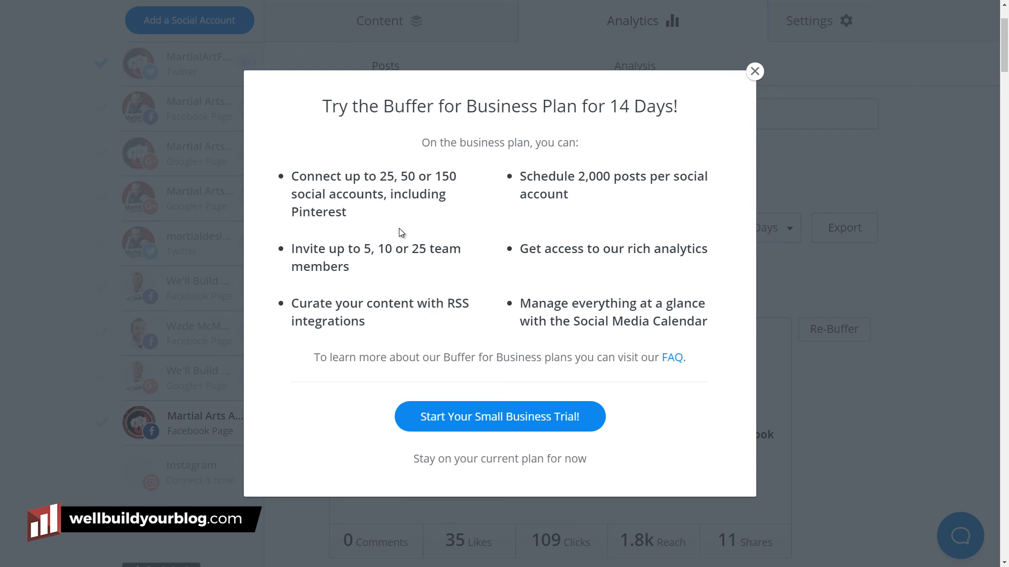
{"action": "left_click", "coordinate": [754, 71]}
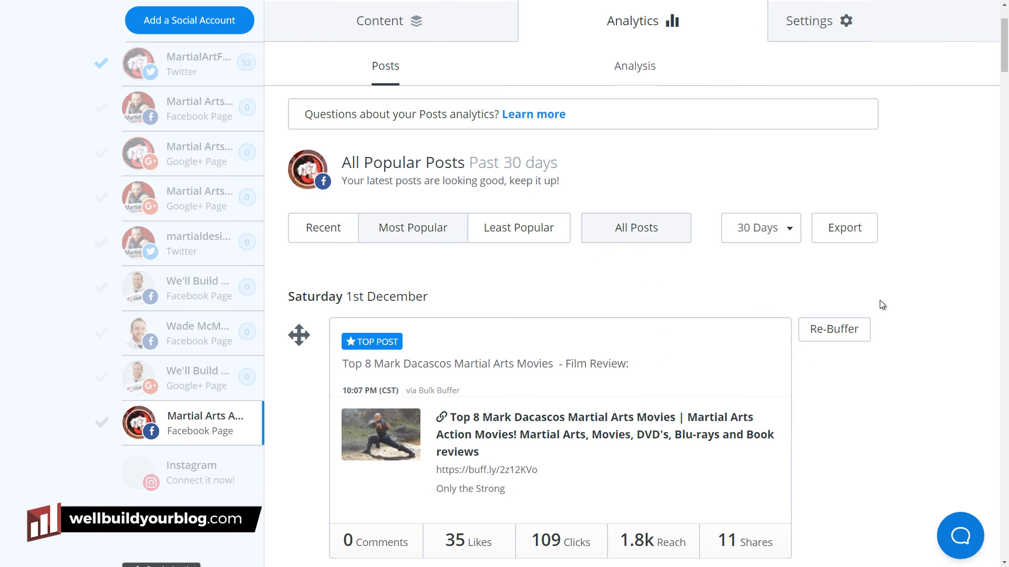
{"action": "scroll", "coordinate": [604, 386], "scroll_direction": "down", "scroll_amount": 14}
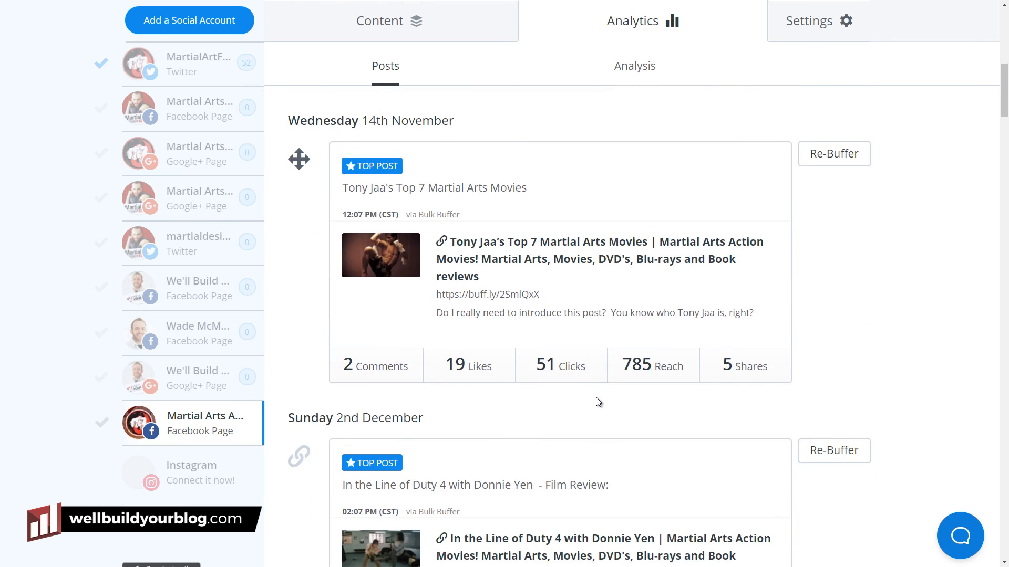
{"action": "scroll", "coordinate": [588, 407], "scroll_direction": "up", "scroll_amount": 16}
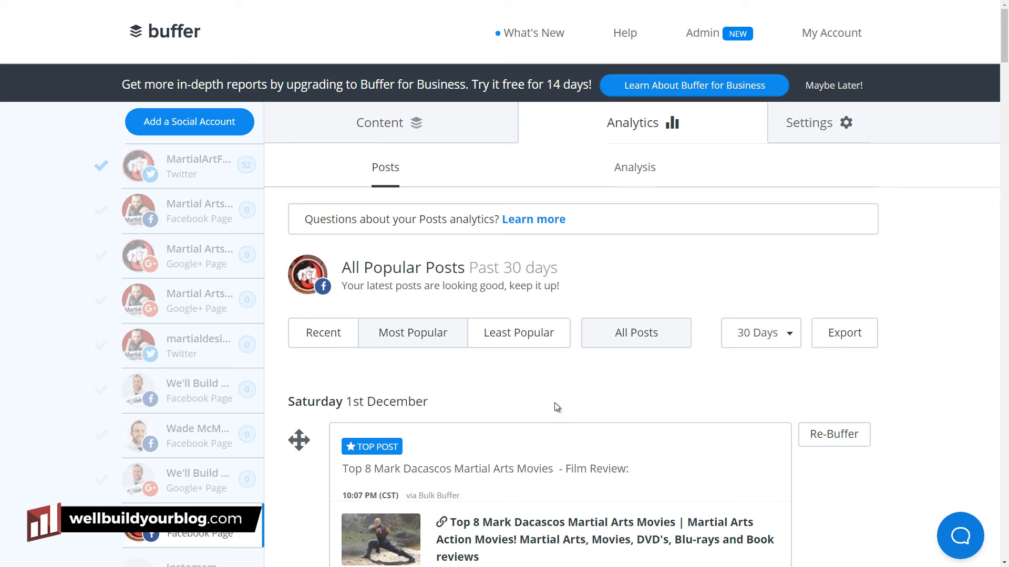
Open the Facebook page's content queue and look through its scheduled posts in the list view.
{"action": "left_click", "coordinate": [395, 132]}
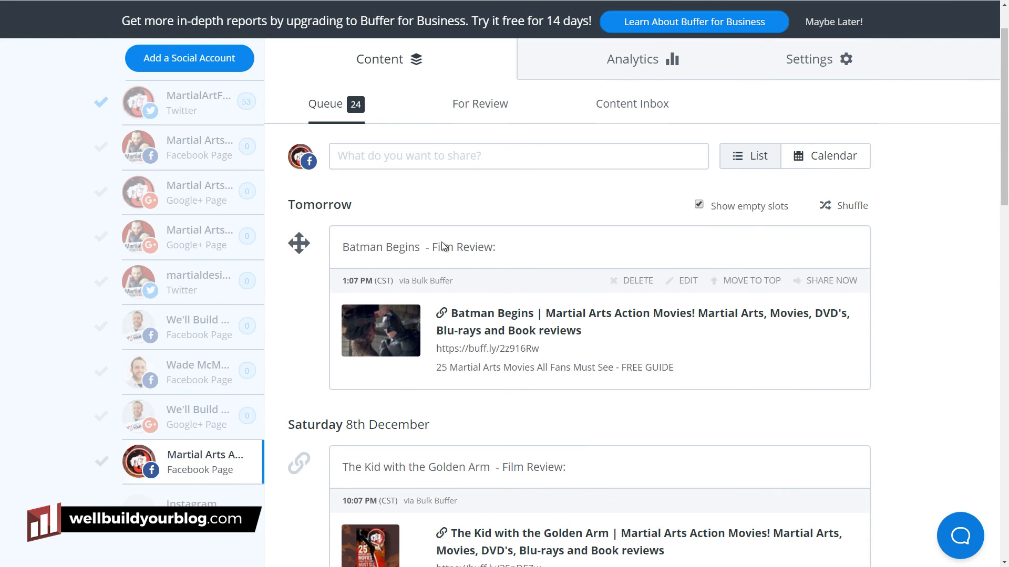
{"action": "scroll", "coordinate": [446, 243], "scroll_direction": "down", "scroll_amount": 9}
{"action": "scroll", "coordinate": [450, 319], "scroll_direction": "up", "scroll_amount": 7}
{"action": "scroll", "coordinate": [450, 319], "scroll_direction": "up", "scroll_amount": 3}
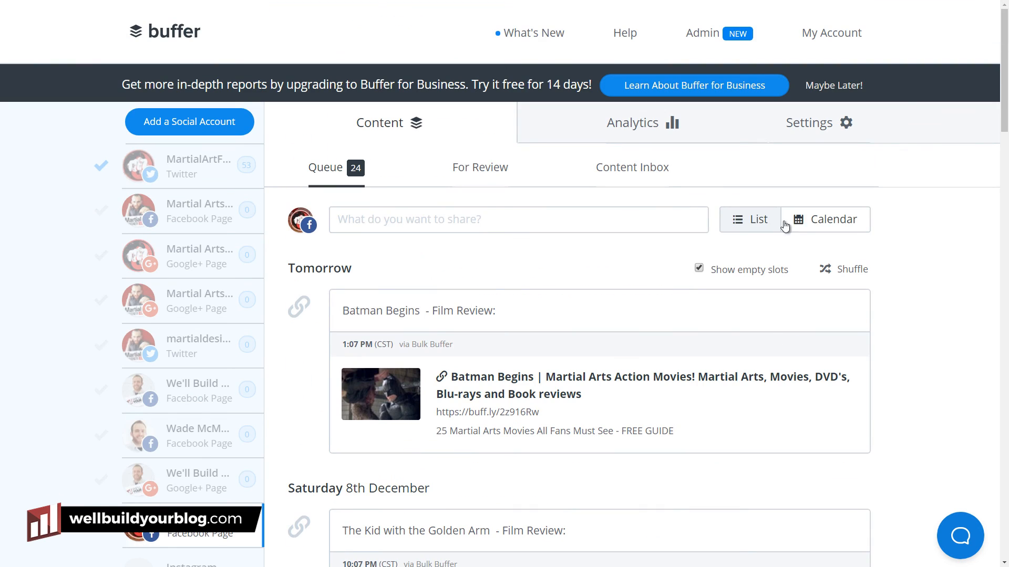
Switch the queue to the calendar view and review the posts for the week of Dec 2 - 8, 2018.
{"action": "left_click", "coordinate": [823, 225]}
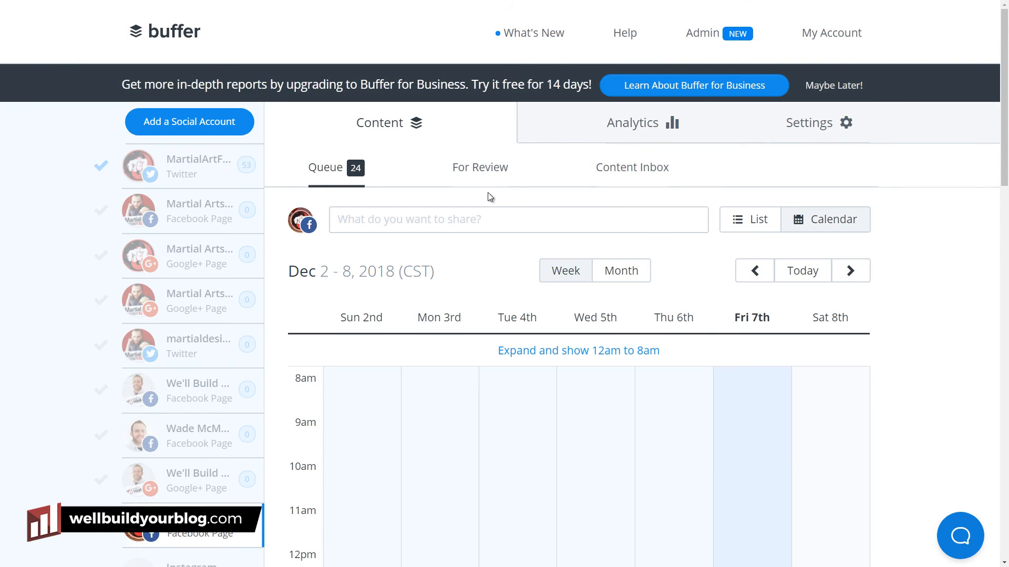
{"action": "scroll", "coordinate": [486, 196], "scroll_direction": "down", "scroll_amount": 2}
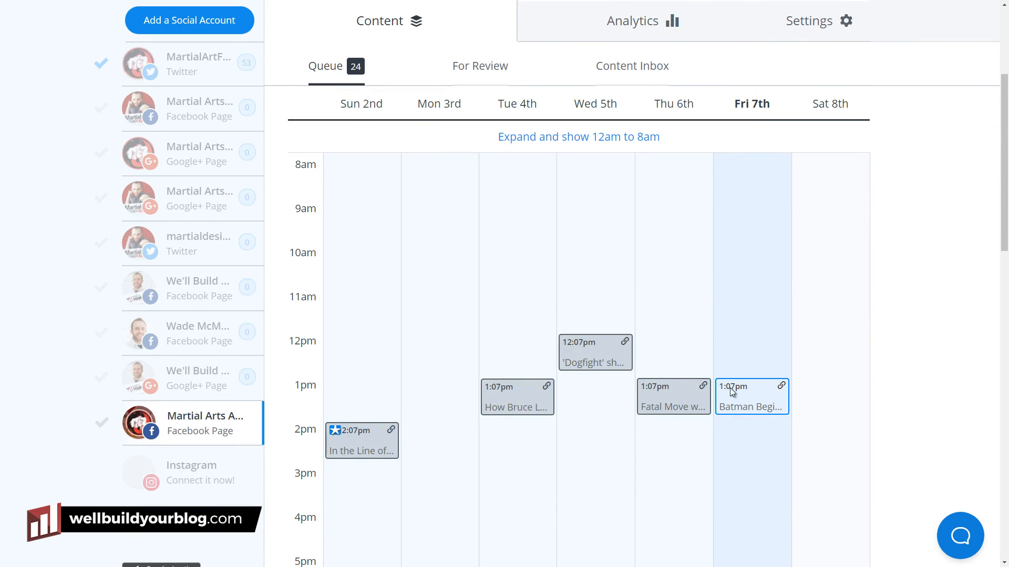
{"action": "left_click_drag", "start_coordinate": [1006, 230], "coordinate": [1005, 323]}
{"action": "scroll", "coordinate": [774, 285], "scroll_direction": "down", "scroll_amount": 6}
{"action": "scroll", "coordinate": [774, 285], "scroll_direction": "up", "scroll_amount": 15}
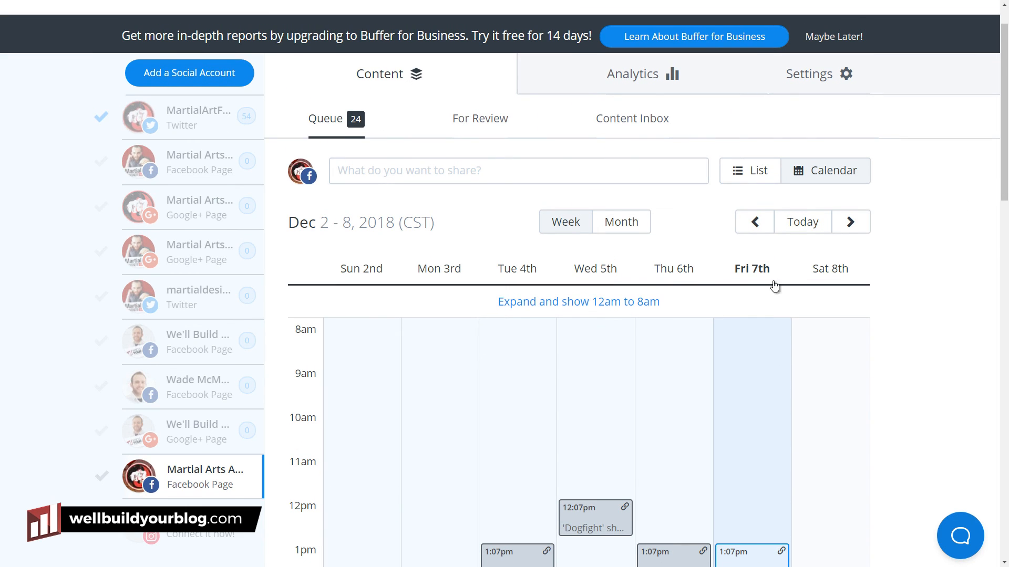
Advance the calendar to the week of Dec 9 - 15, 2018 and review its scheduled posts.
{"action": "left_click", "coordinate": [856, 226]}
{"action": "scroll", "coordinate": [631, 375], "scroll_direction": "down", "scroll_amount": 4}
{"action": "scroll", "coordinate": [630, 374], "scroll_direction": "up", "scroll_amount": 4}
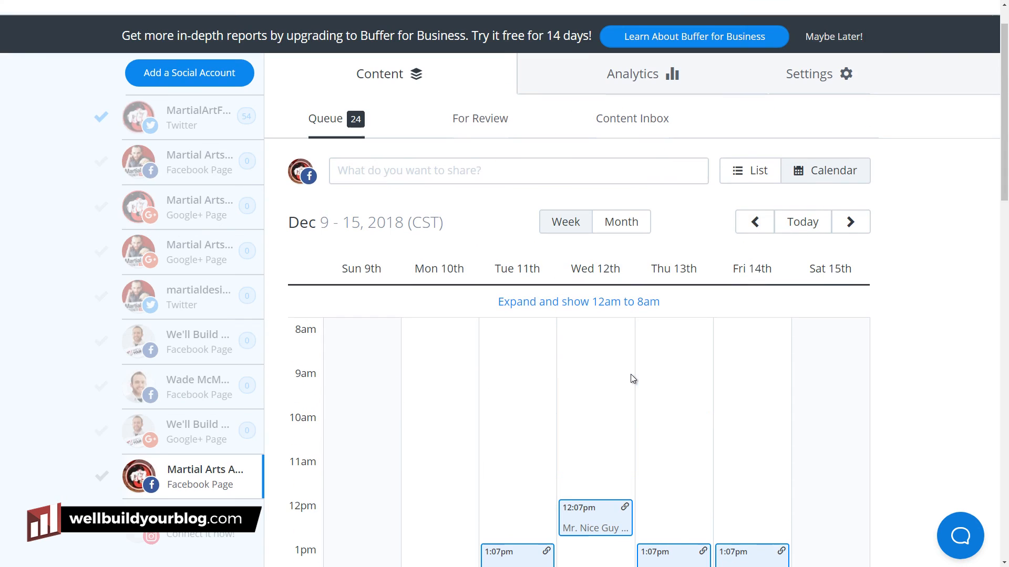
{"action": "scroll", "coordinate": [439, 371], "scroll_direction": "down", "scroll_amount": 3}
{"action": "scroll", "coordinate": [451, 371], "scroll_direction": "up", "scroll_amount": 5}
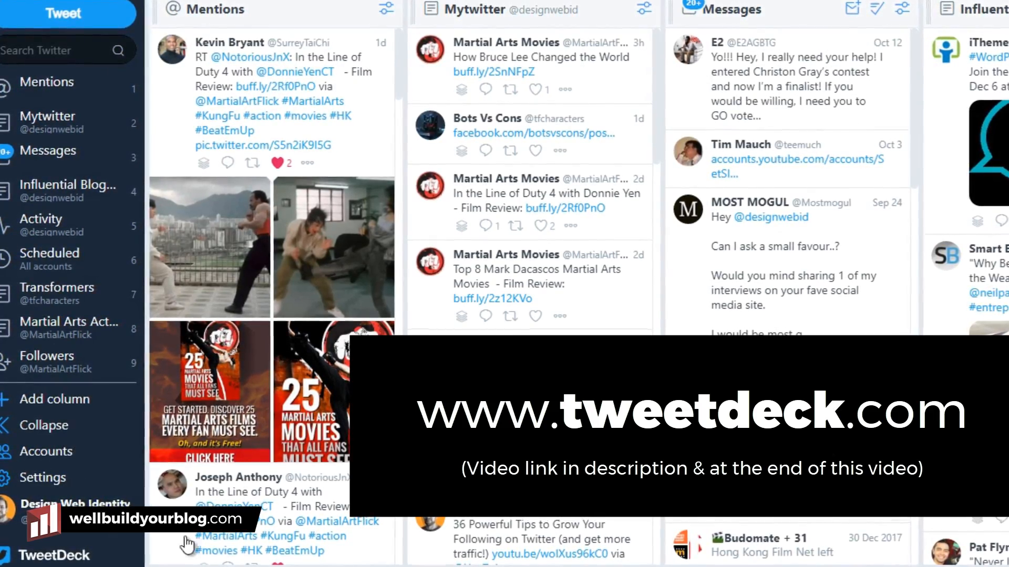
In TweetDeck, look across the columns for mentions, own tweets, messages, influential bloggers and activity.
{"action": "scroll", "coordinate": [573, 284], "scroll_direction": "right", "scroll_amount": 14}
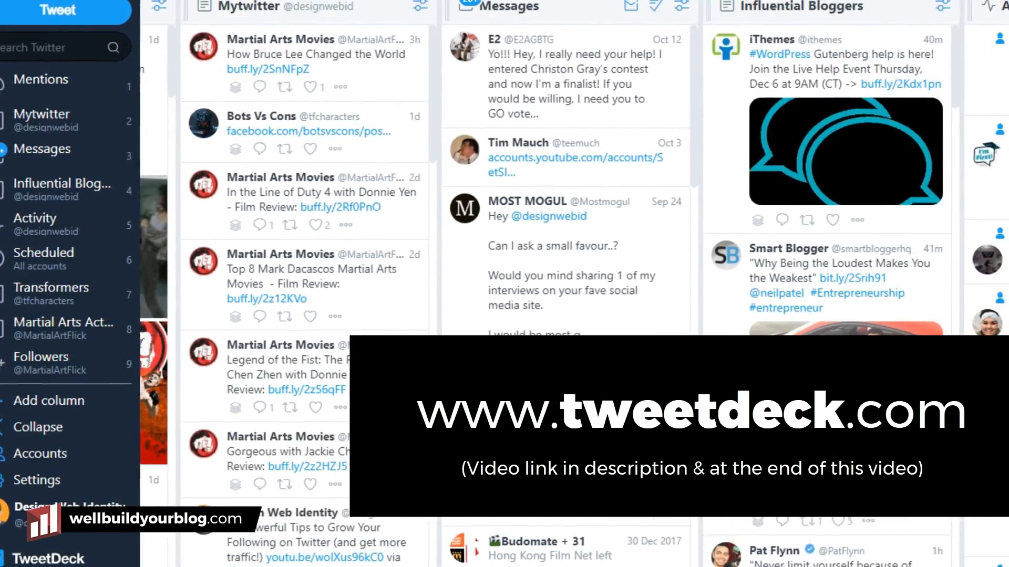
{"action": "scroll", "coordinate": [572, 284], "scroll_direction": "right", "scroll_amount": 8}
{"action": "scroll", "coordinate": [573, 283], "scroll_direction": "left", "scroll_amount": 20}
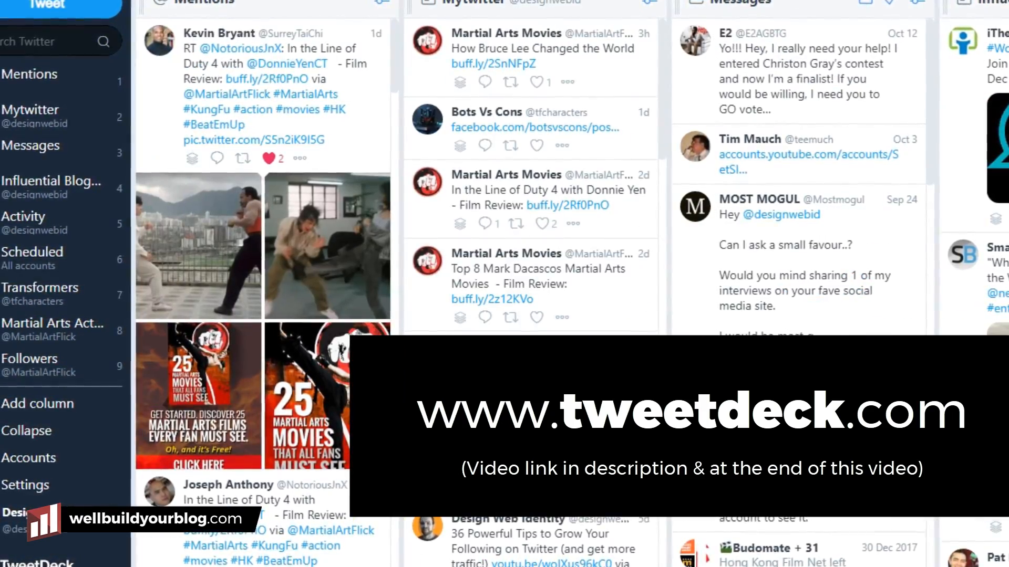
{"action": "scroll", "coordinate": [294, 63], "scroll_direction": "right", "scroll_amount": 5}
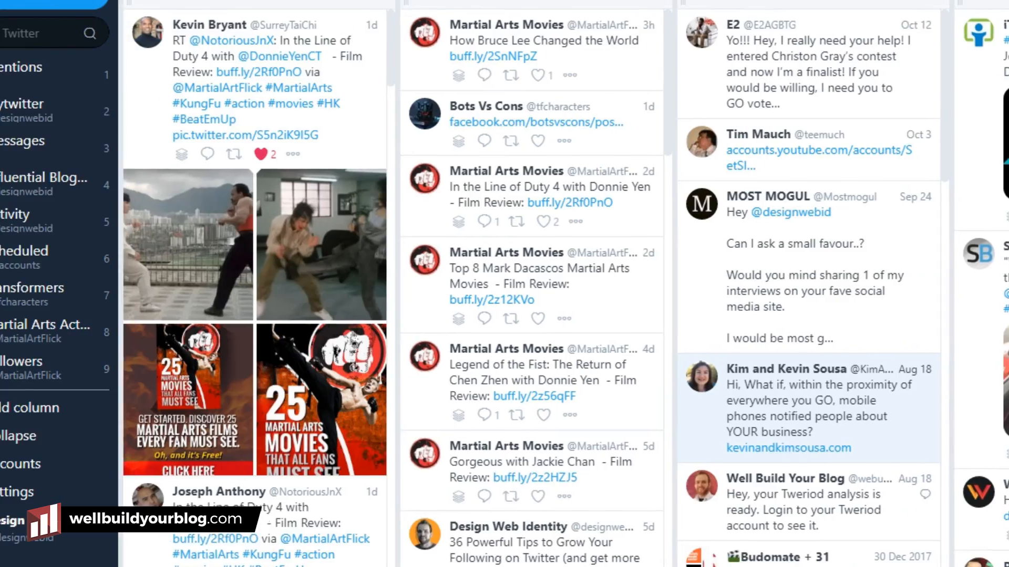
{"action": "scroll", "coordinate": [505, 284], "scroll_direction": "right", "scroll_amount": 6}
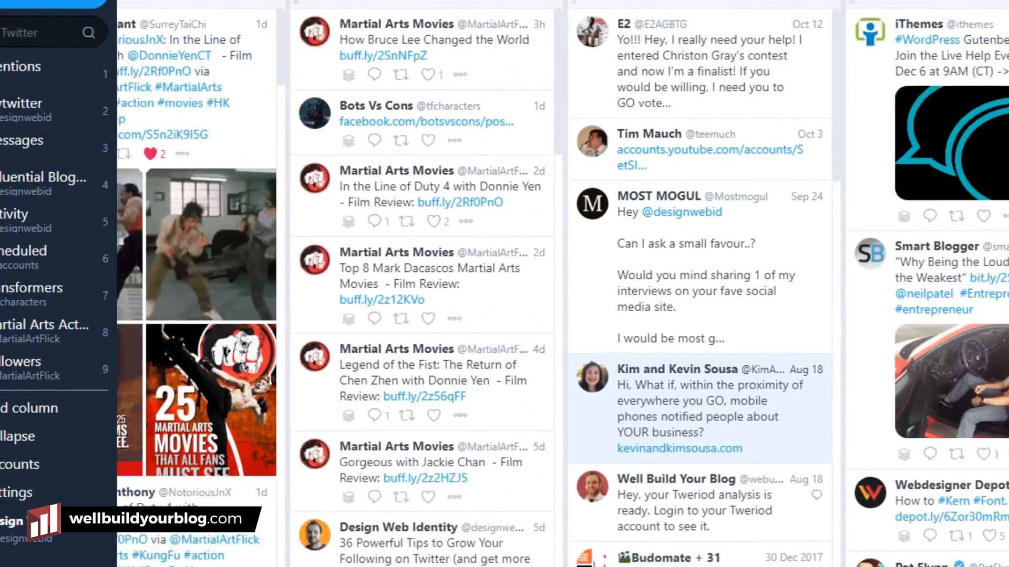
{"action": "scroll", "coordinate": [505, 283], "scroll_direction": "right", "scroll_amount": 1}
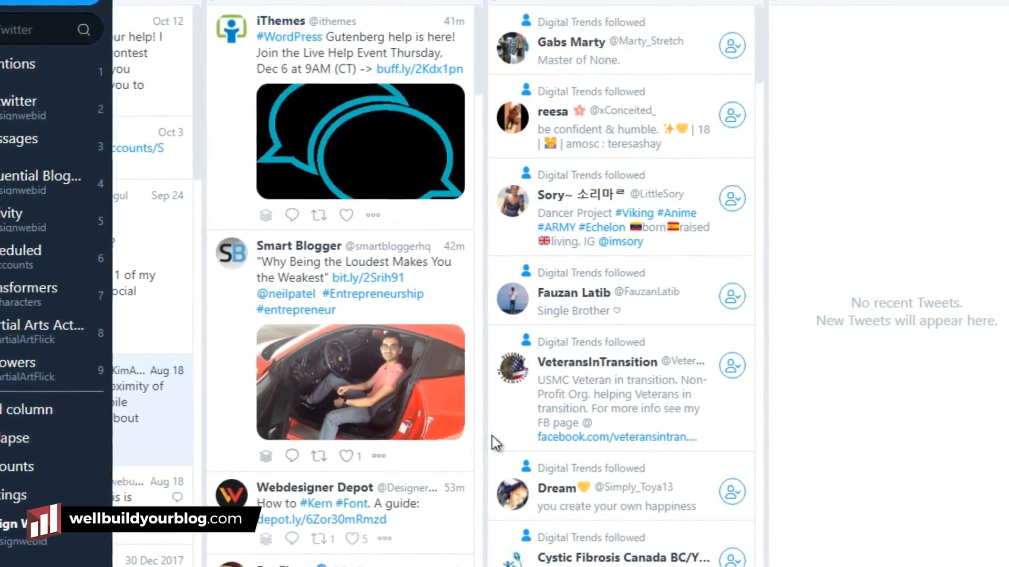